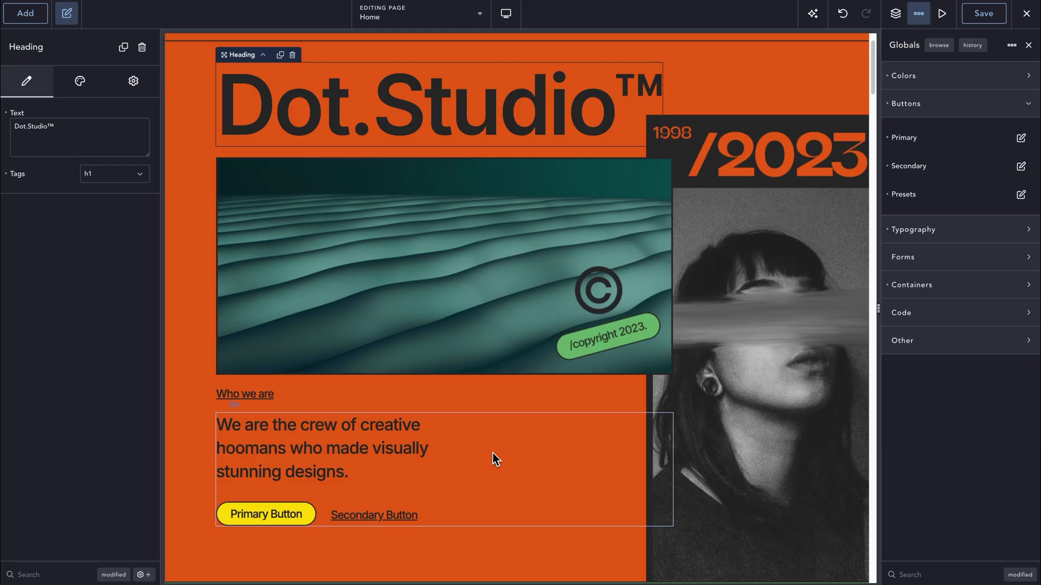
Preview the Primary Button in the Secondary style, then set it back to Primary
{"action": "left_click", "coordinate": [287, 515]}
{"action": "left_click", "coordinate": [78, 81]}
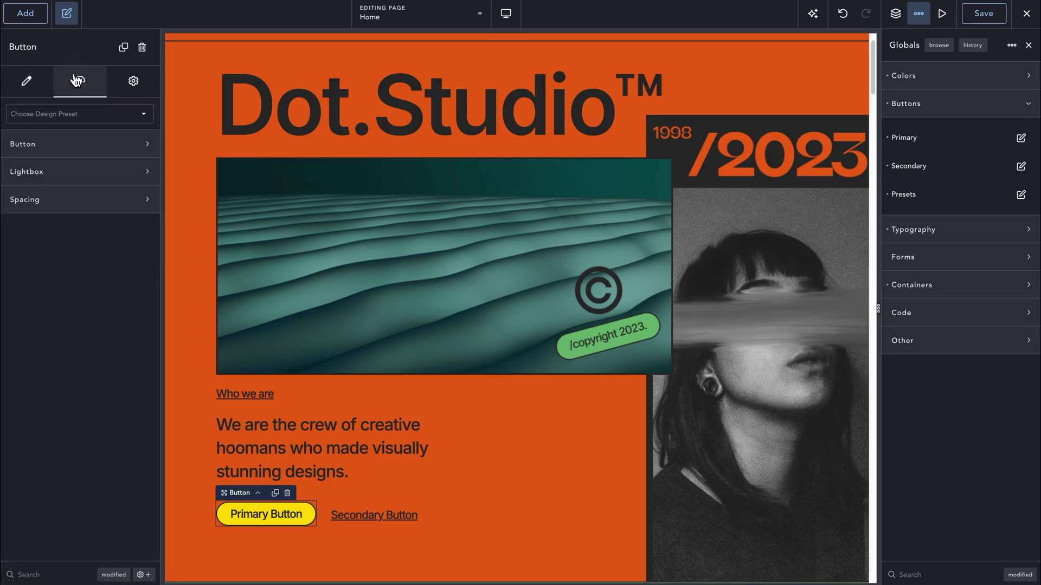
{"action": "left_click", "coordinate": [59, 144]}
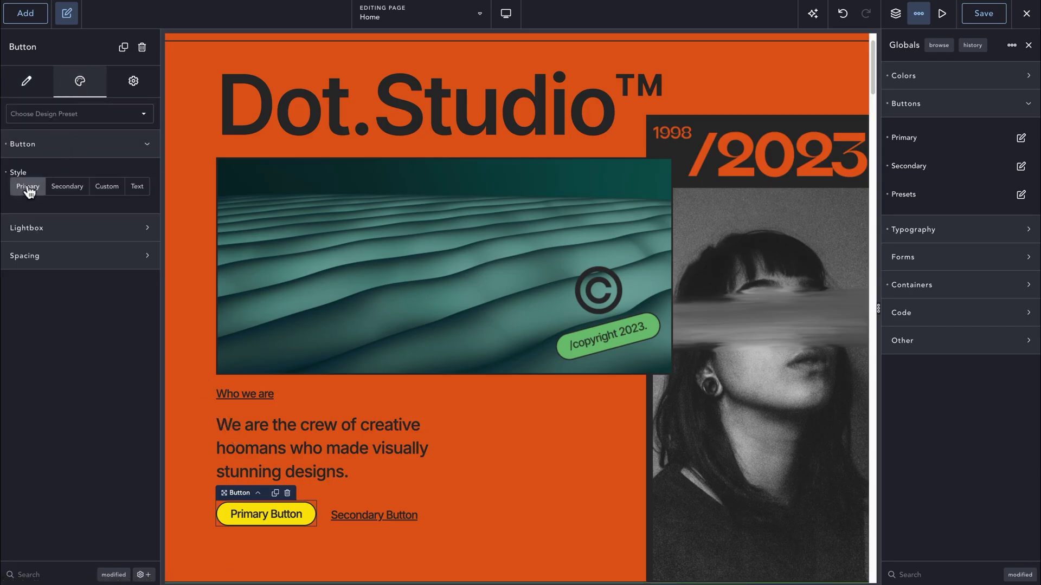
{"action": "left_click", "coordinate": [66, 187]}
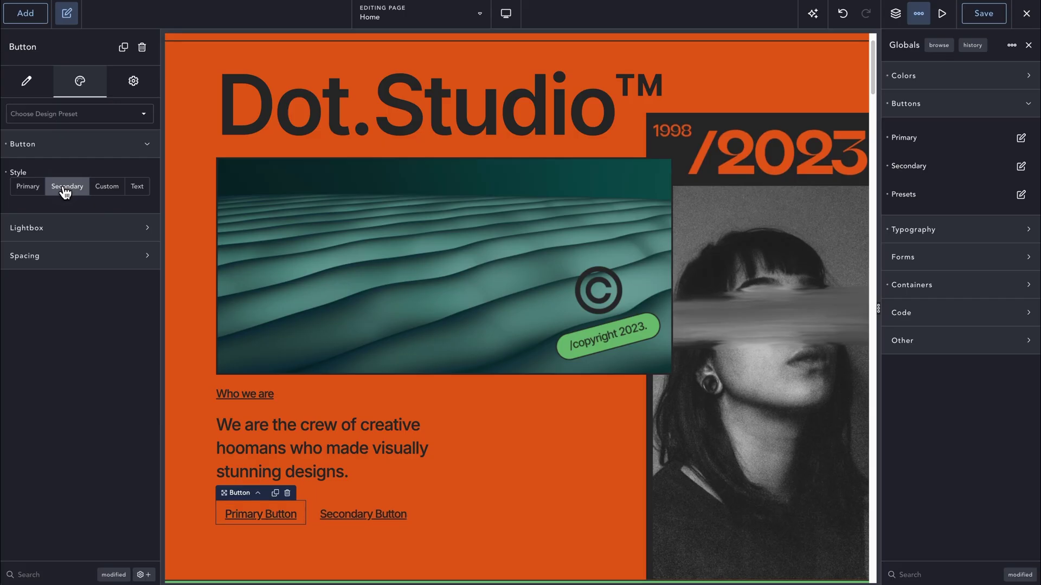
{"action": "left_click", "coordinate": [37, 188]}
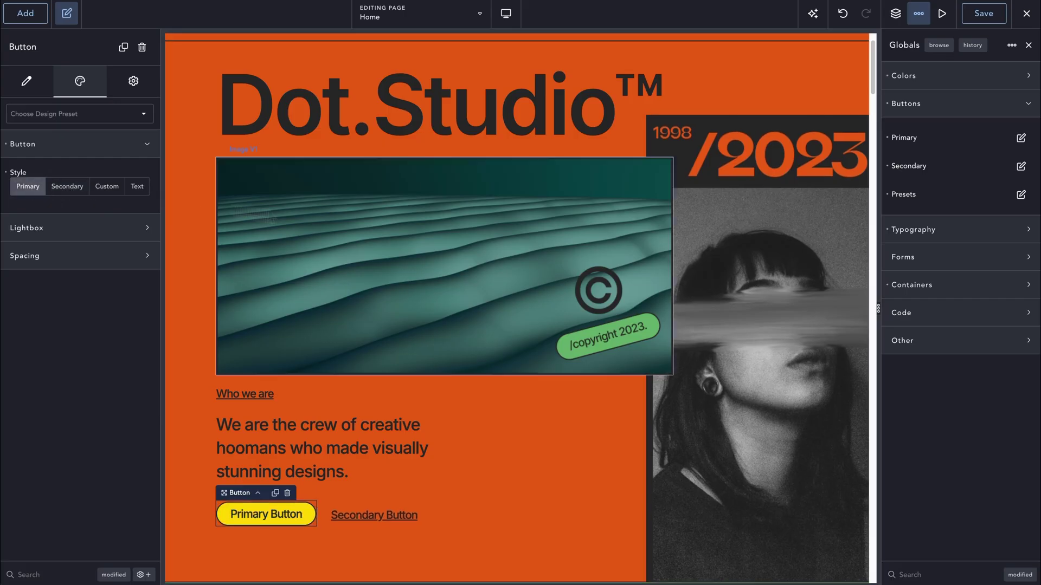
{"action": "scroll", "coordinate": [579, 269], "scroll_direction": "down", "scroll_amount": 10}
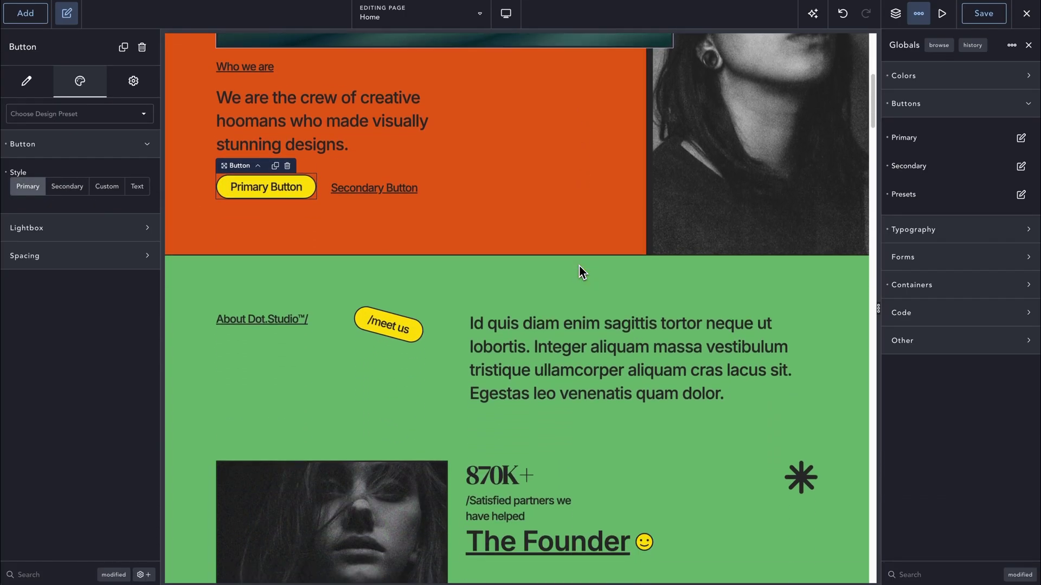
{"action": "scroll", "coordinate": [579, 268], "scroll_direction": "up", "scroll_amount": 3}
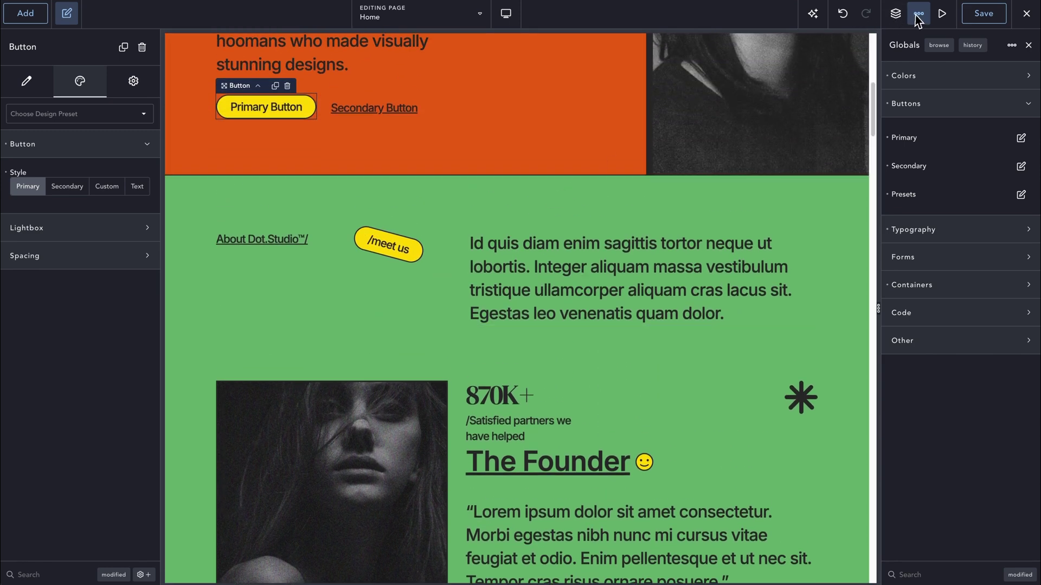
{"action": "left_click", "coordinate": [1021, 137]}
{"action": "left_click", "coordinate": [1006, 219]}
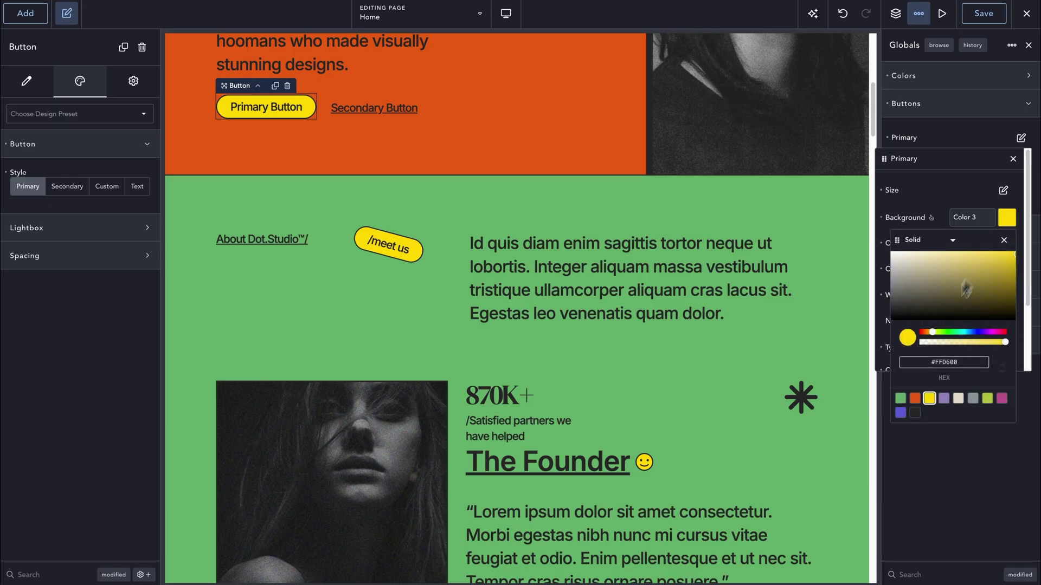
{"action": "left_click", "coordinate": [988, 400]}
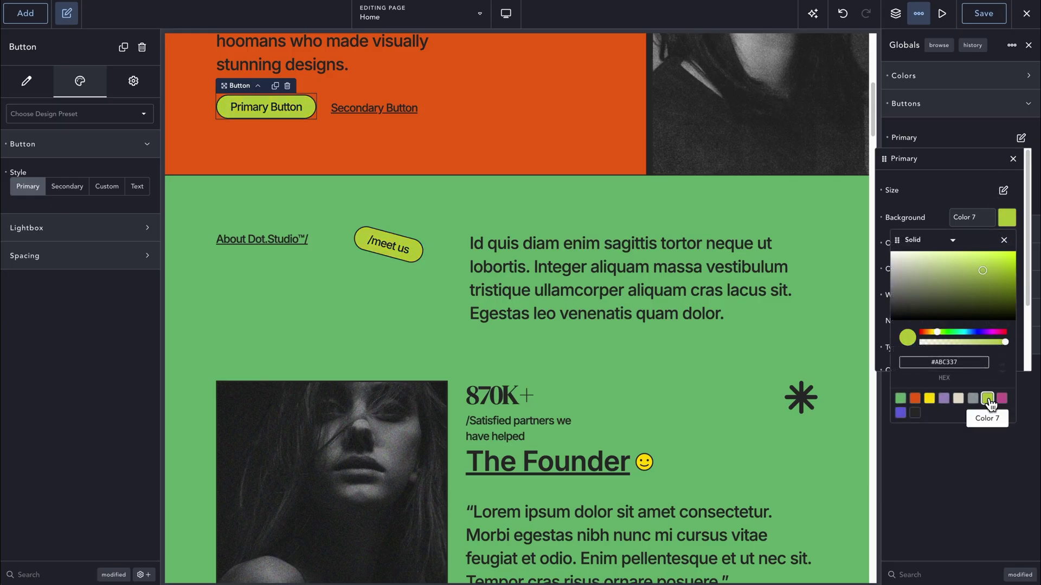
{"action": "left_click", "coordinate": [948, 403]}
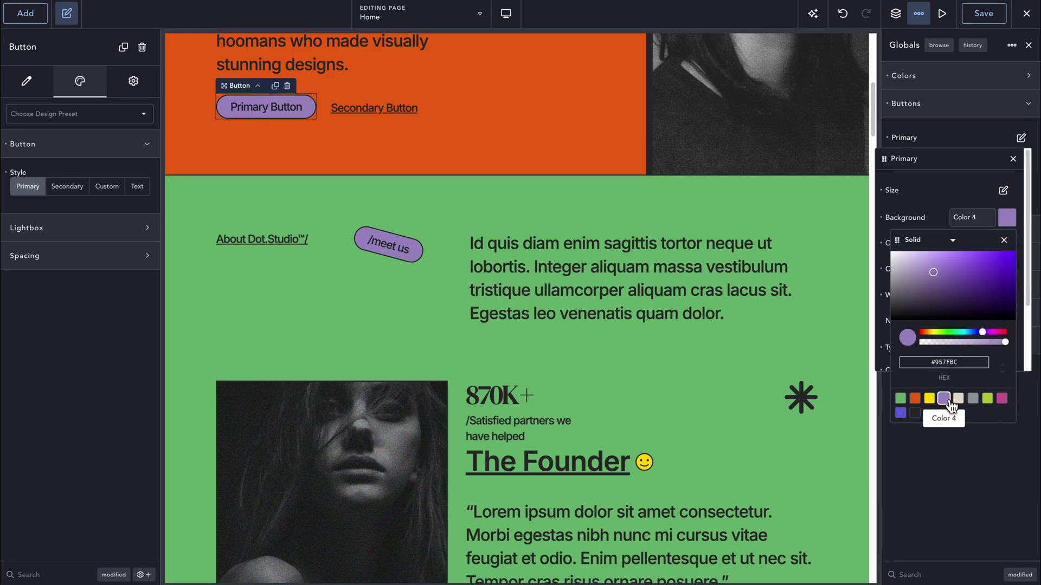
{"action": "left_click", "coordinate": [929, 400]}
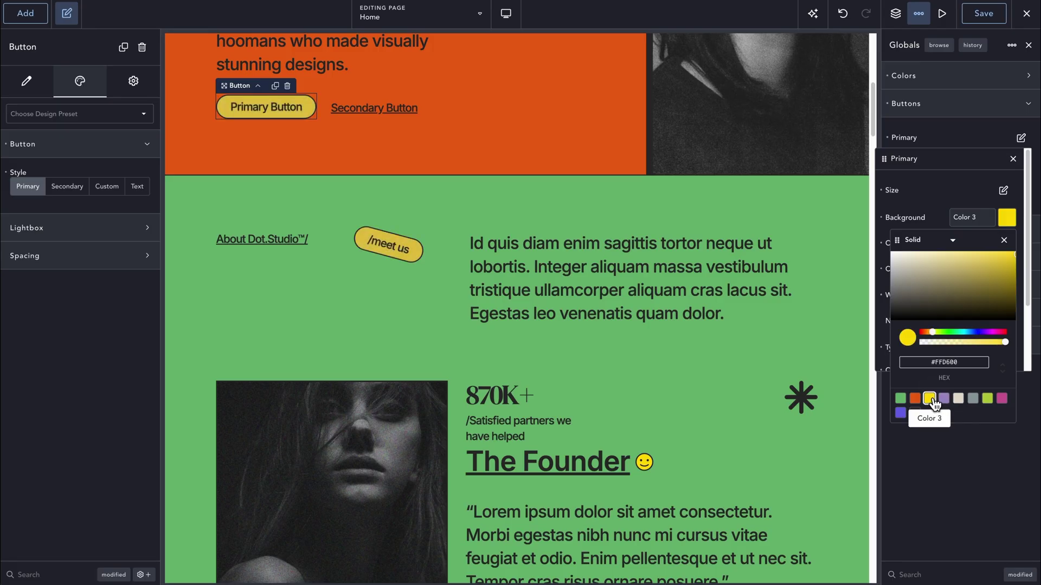
{"action": "left_click", "coordinate": [1012, 158]}
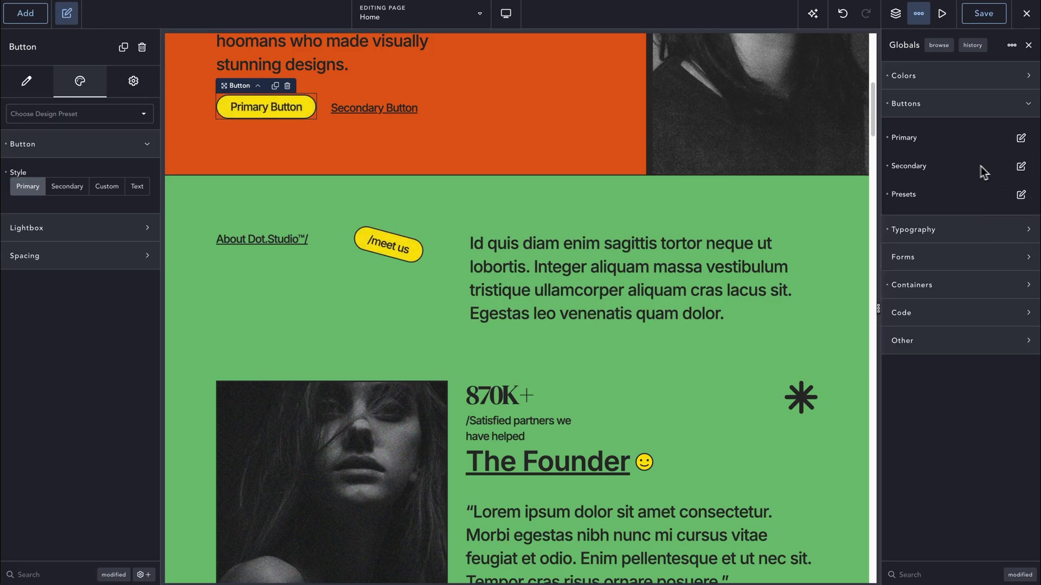
{"action": "key", "text": "ctrl+z"}
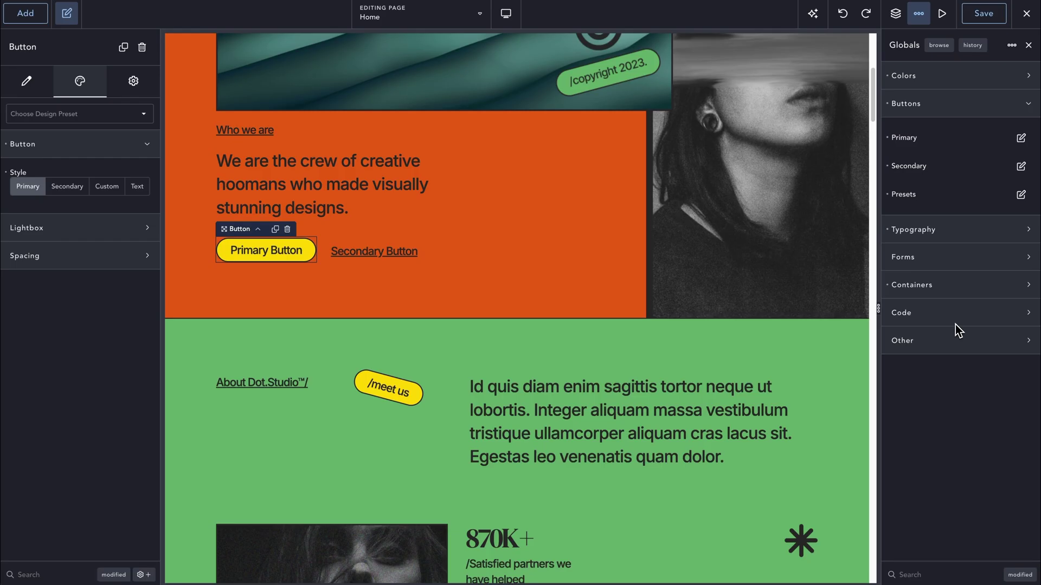
Give the Secondary Button a Custom style using the Purple Button preset
{"action": "left_click", "coordinate": [1021, 194]}
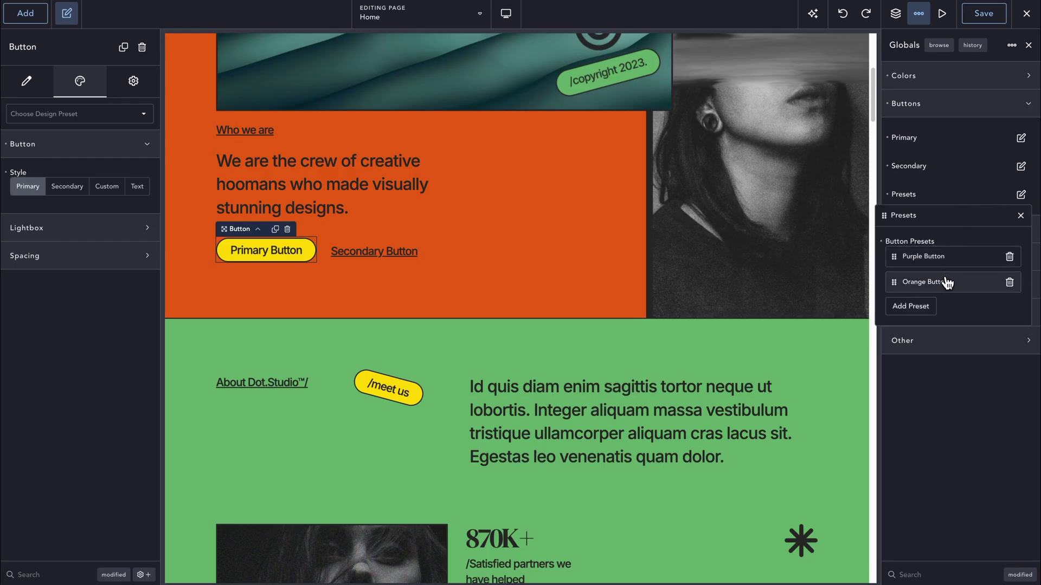
{"action": "left_click", "coordinate": [350, 253]}
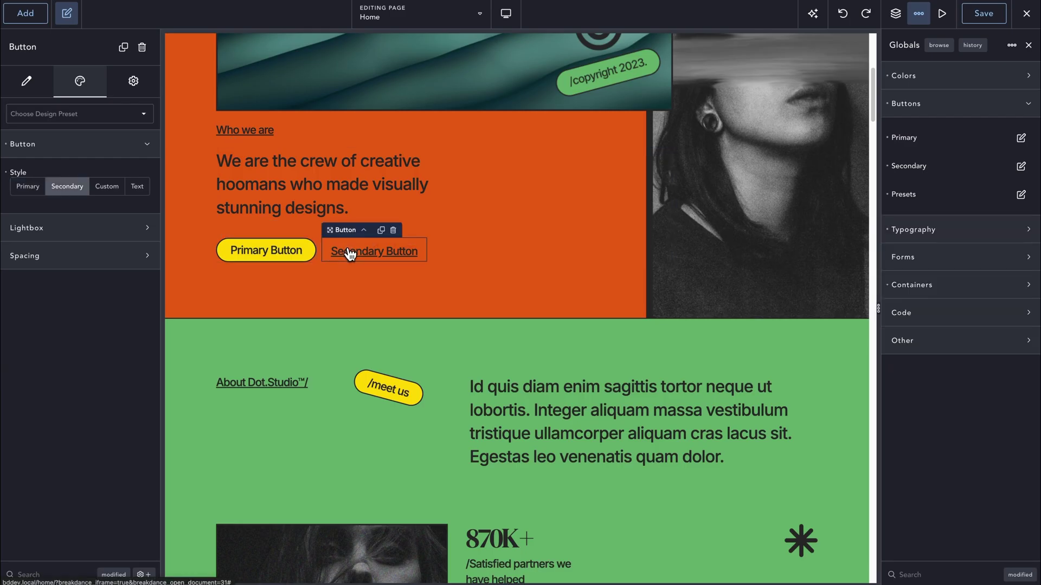
{"action": "left_click", "coordinate": [107, 186]}
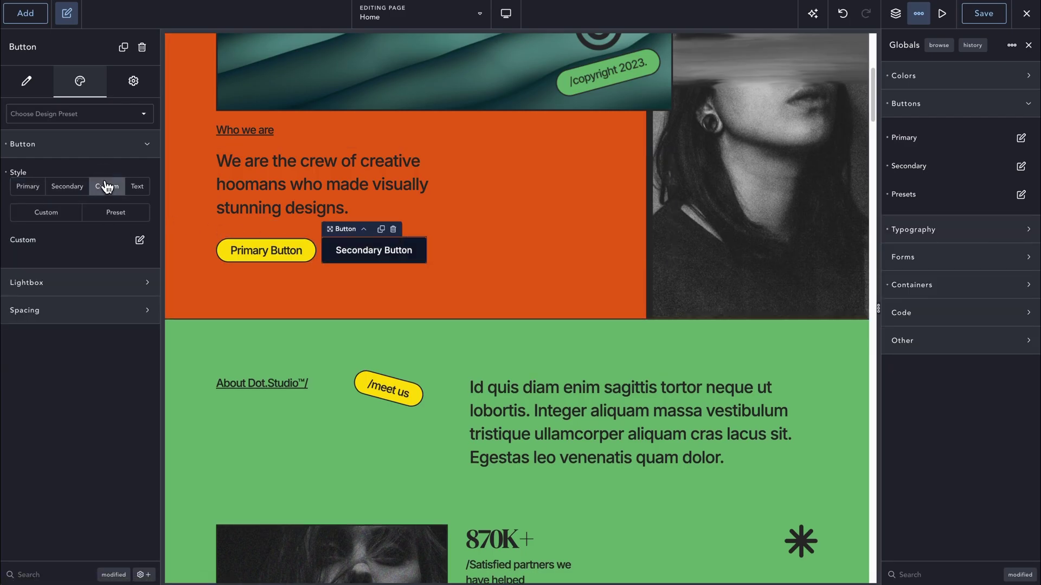
{"action": "left_click", "coordinate": [114, 213]}
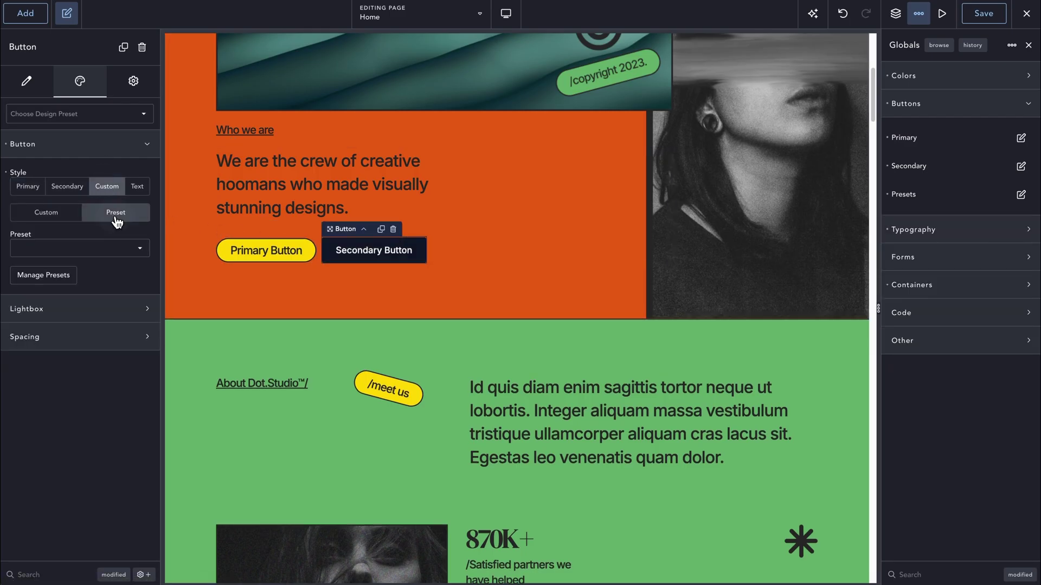
{"action": "left_click", "coordinate": [114, 248]}
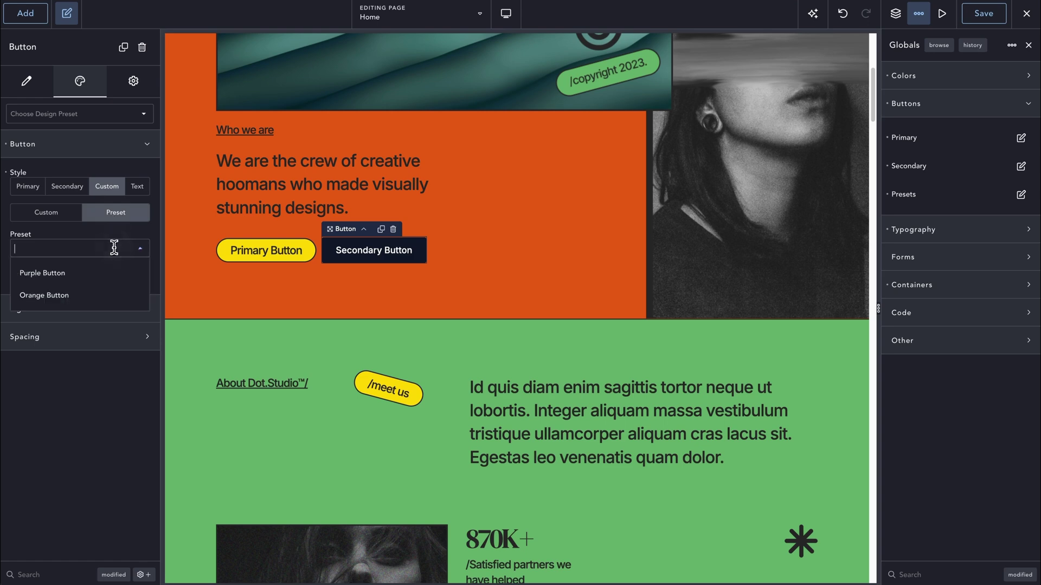
{"action": "left_click", "coordinate": [76, 275]}
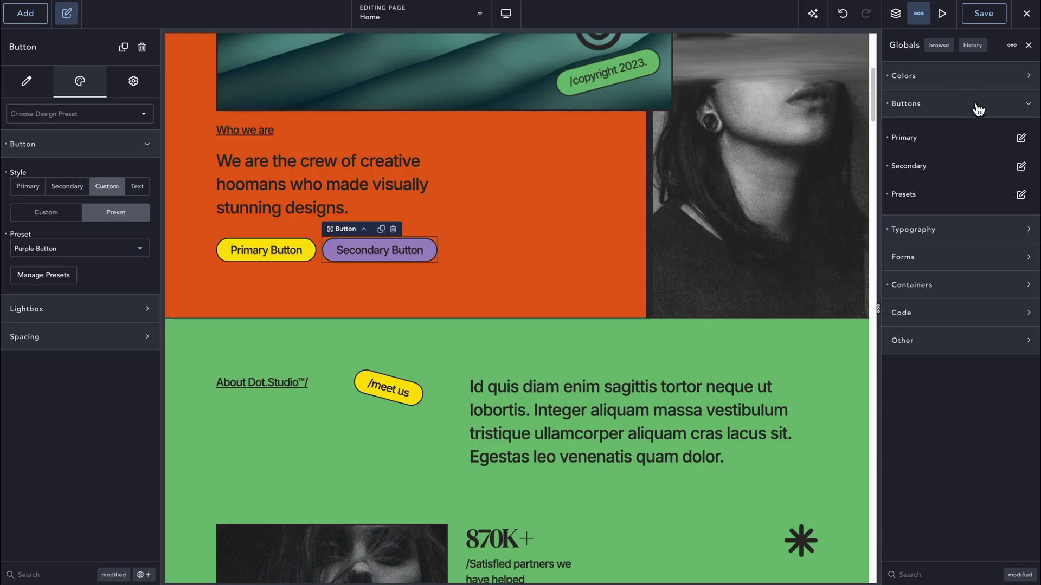
Add a new button preset named New Button and open its style settings
{"action": "left_click", "coordinate": [1020, 194]}
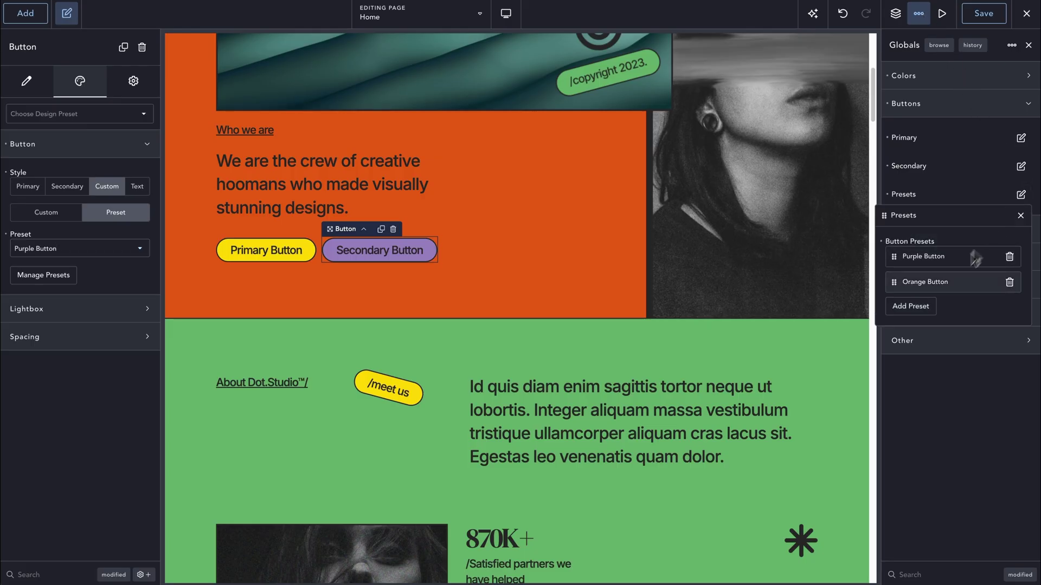
{"action": "left_click", "coordinate": [928, 307]}
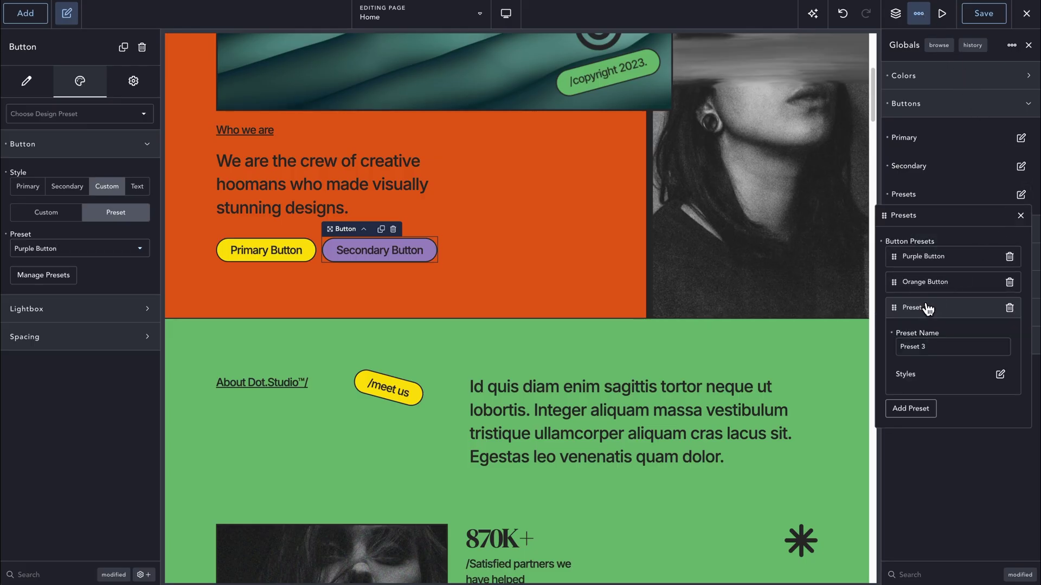
{"action": "triple_click", "coordinate": [932, 349]}
{"action": "type", "text": "New Button"}
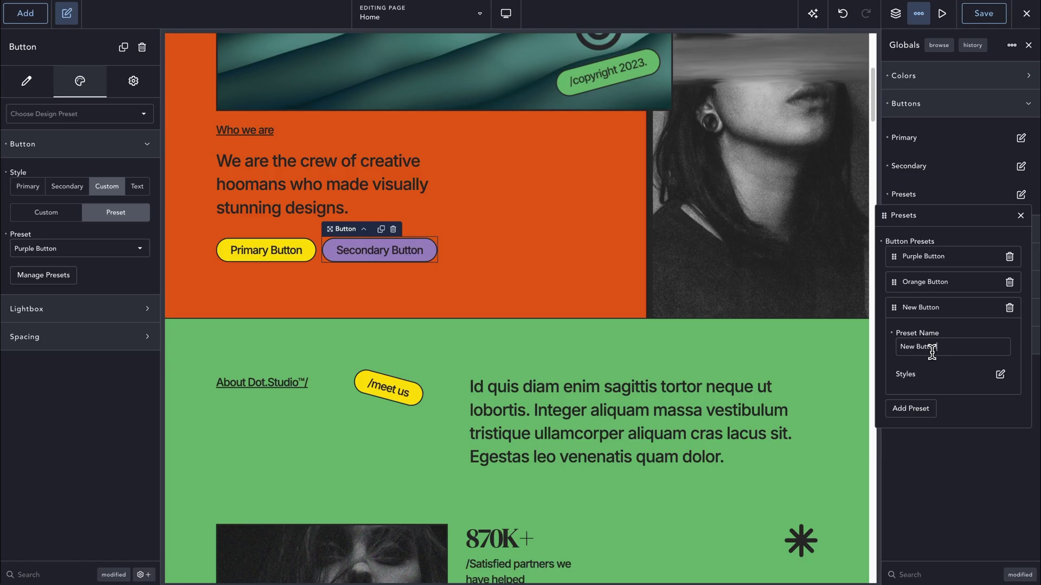
{"action": "left_click", "coordinate": [1000, 375]}
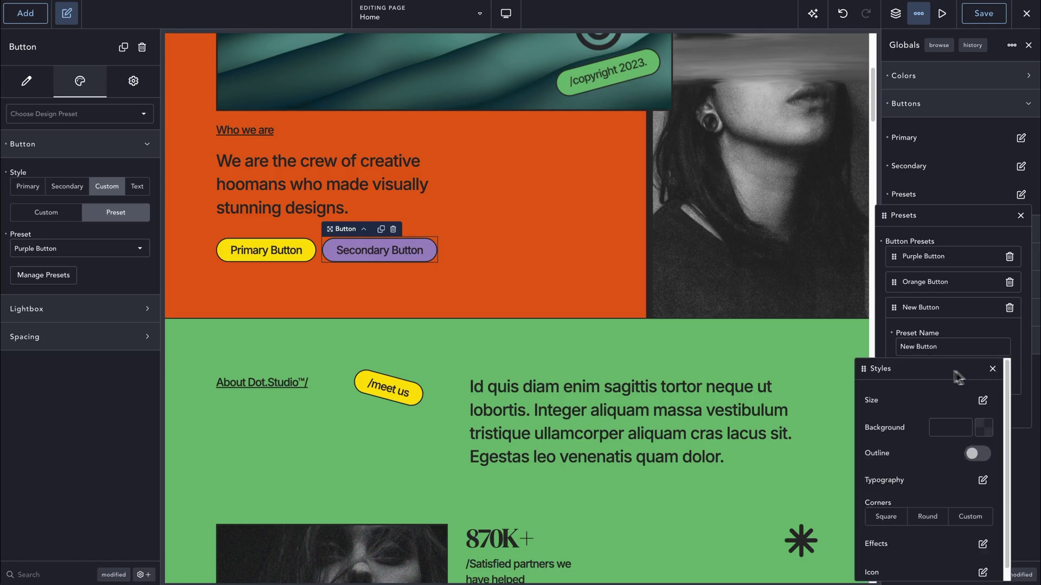
{"action": "left_click_drag", "start_coordinate": [928, 369], "coordinate": [758, 199]}
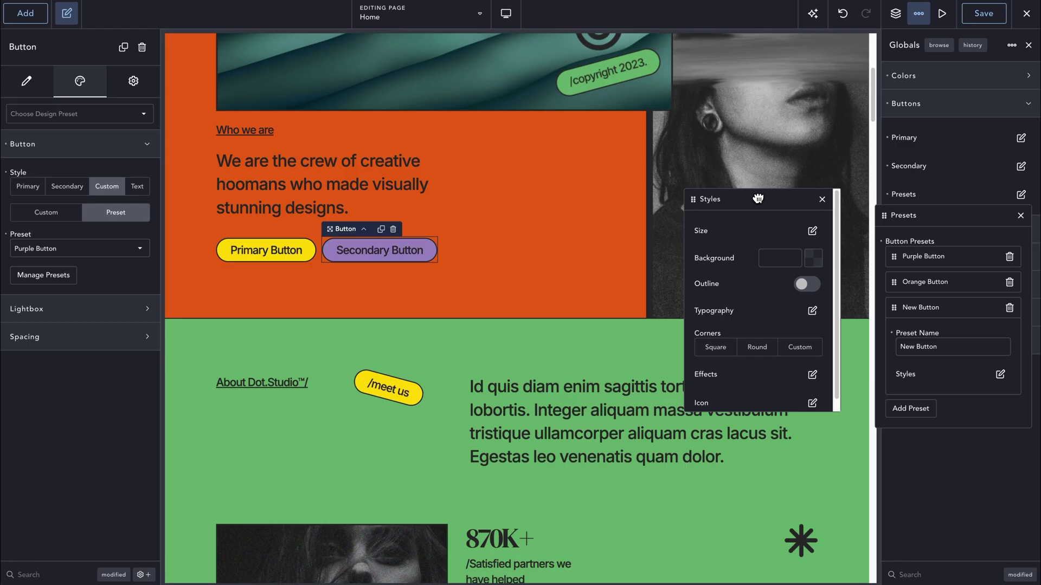
Apply the New Button preset to the Secondary Button
{"action": "left_click", "coordinate": [128, 248]}
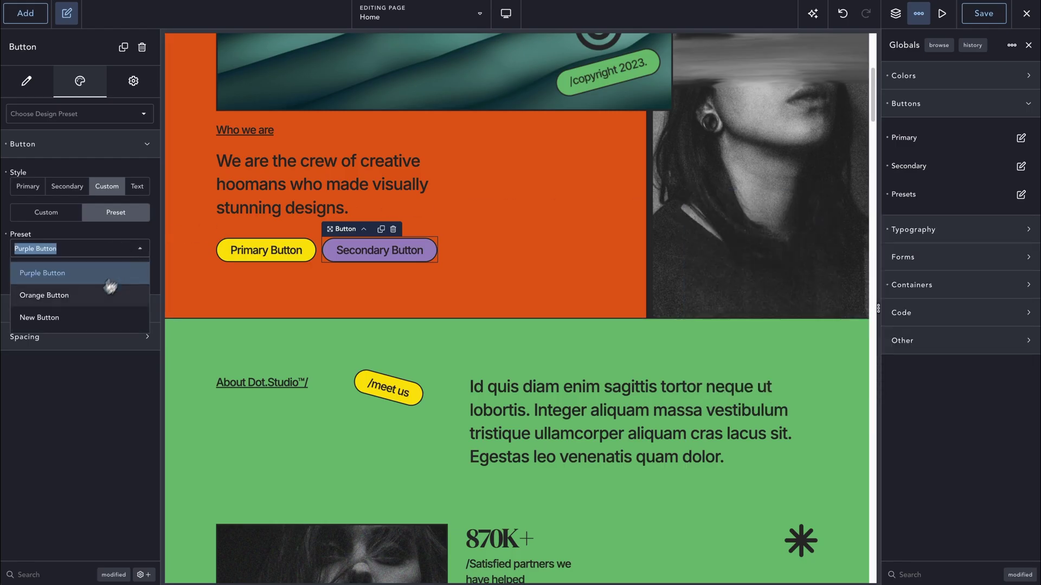
{"action": "left_click", "coordinate": [80, 317]}
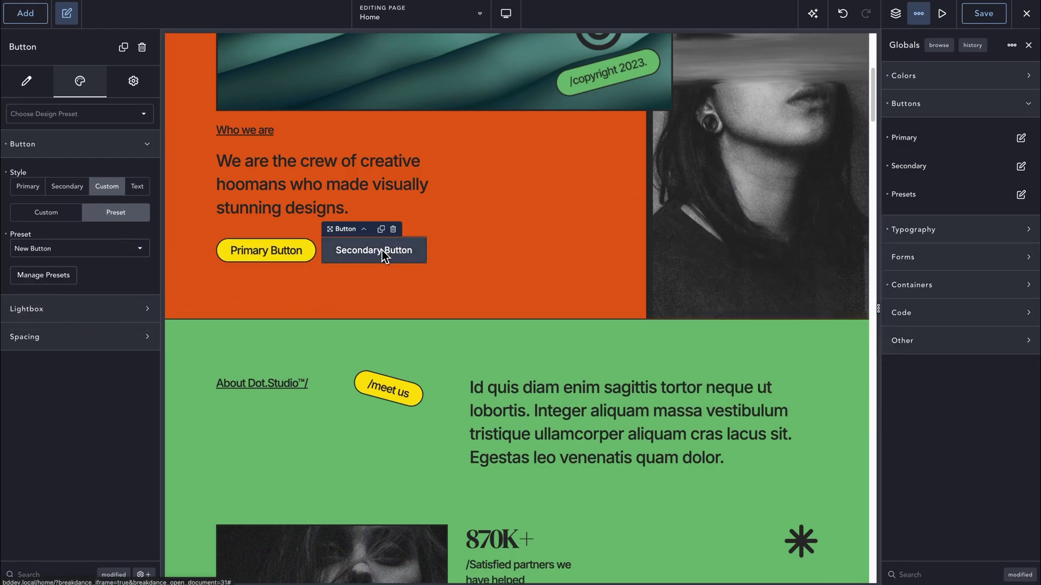
{"action": "left_click", "coordinate": [1020, 194]}
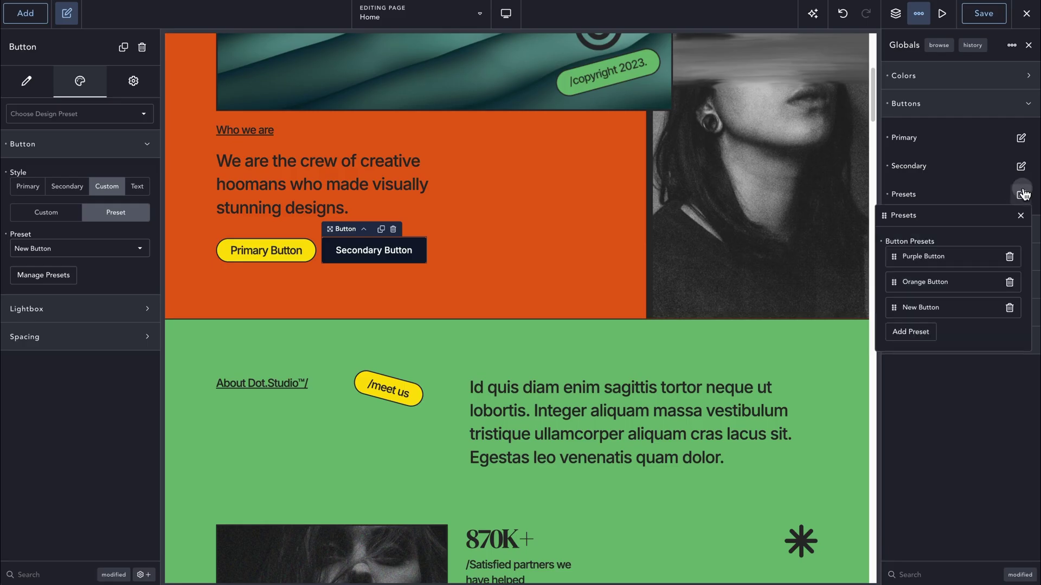
Switch the New Button preset to a Custom size with 10 px top and bottom padding
{"action": "left_click", "coordinate": [969, 310]}
{"action": "left_click", "coordinate": [1000, 374]}
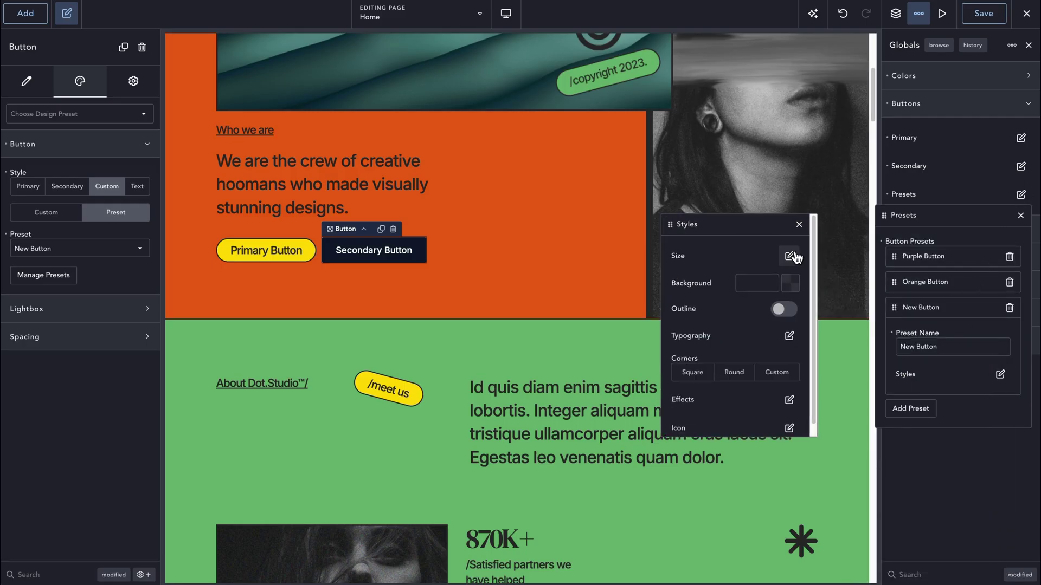
{"action": "left_click", "coordinate": [789, 256]}
{"action": "left_click", "coordinate": [781, 280]}
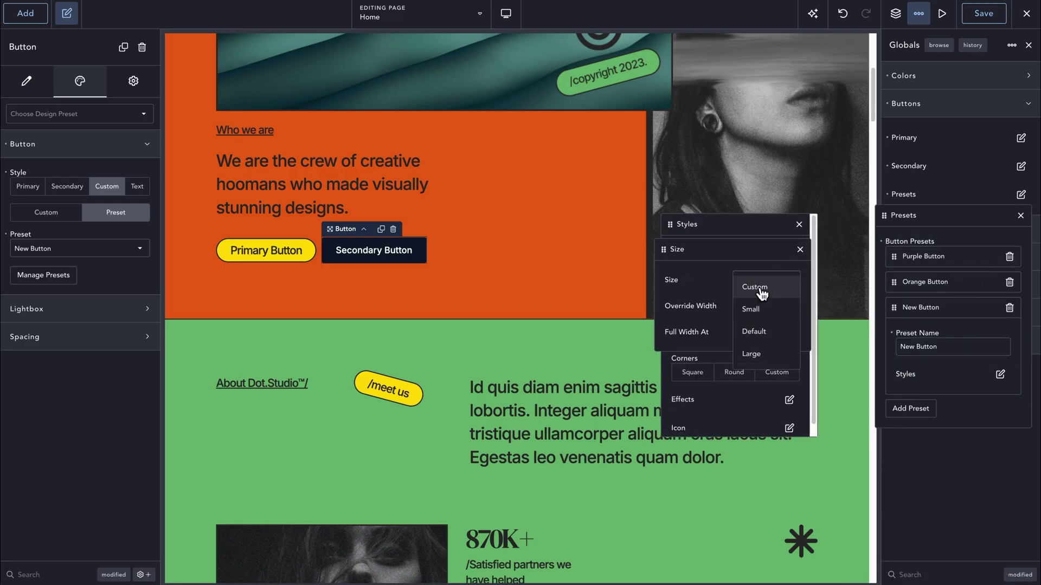
{"action": "left_click", "coordinate": [759, 291]}
{"action": "left_click", "coordinate": [725, 317]}
{"action": "type", "text": "10"}
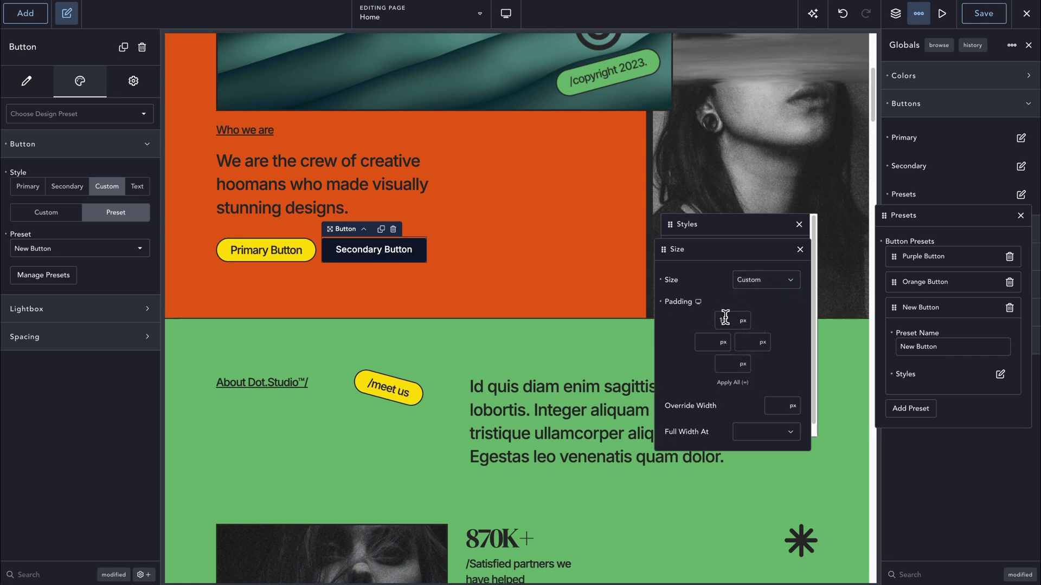
{"action": "left_click", "coordinate": [727, 363]}
{"action": "type", "text": "10"}
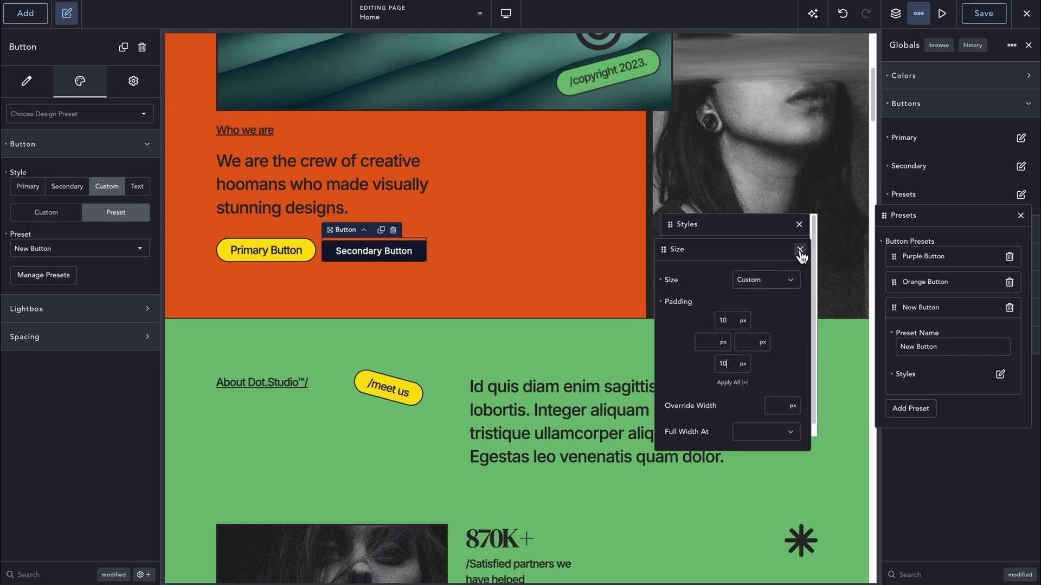
{"action": "left_click", "coordinate": [800, 251]}
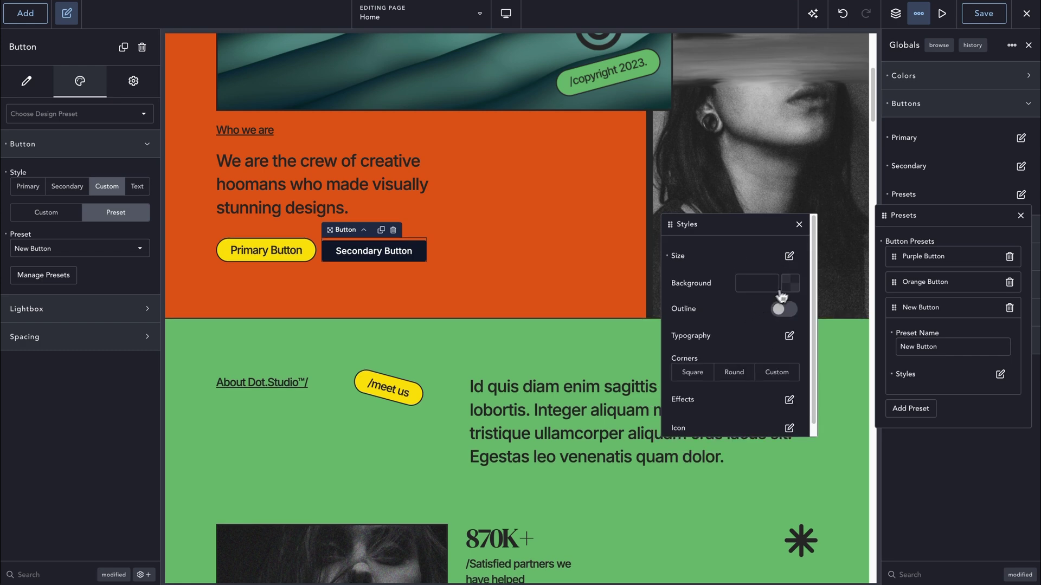
Give the New Button preset a pink Color 8 background
{"action": "left_click", "coordinate": [790, 286]}
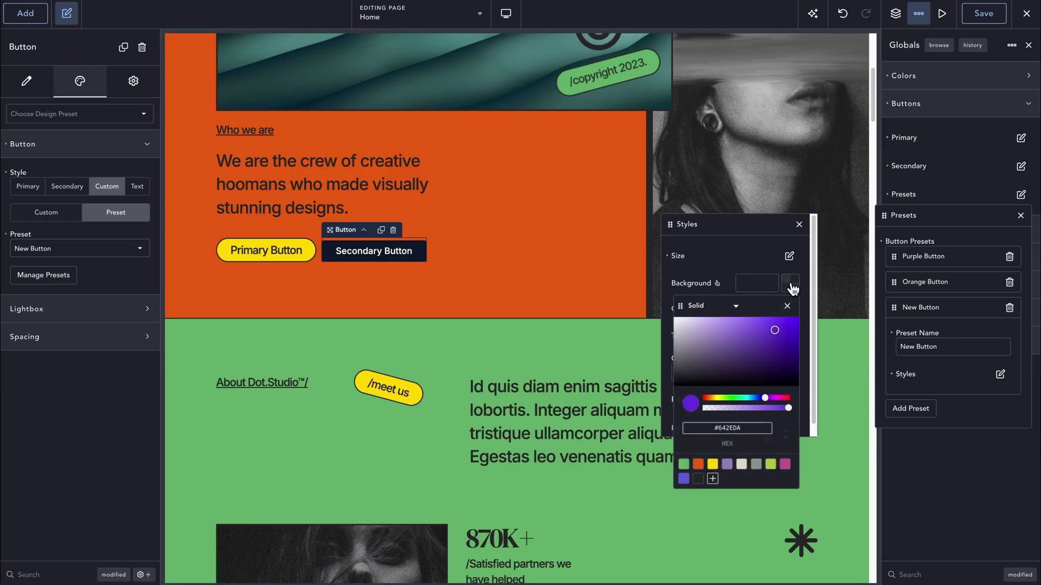
{"action": "left_click", "coordinate": [785, 465]}
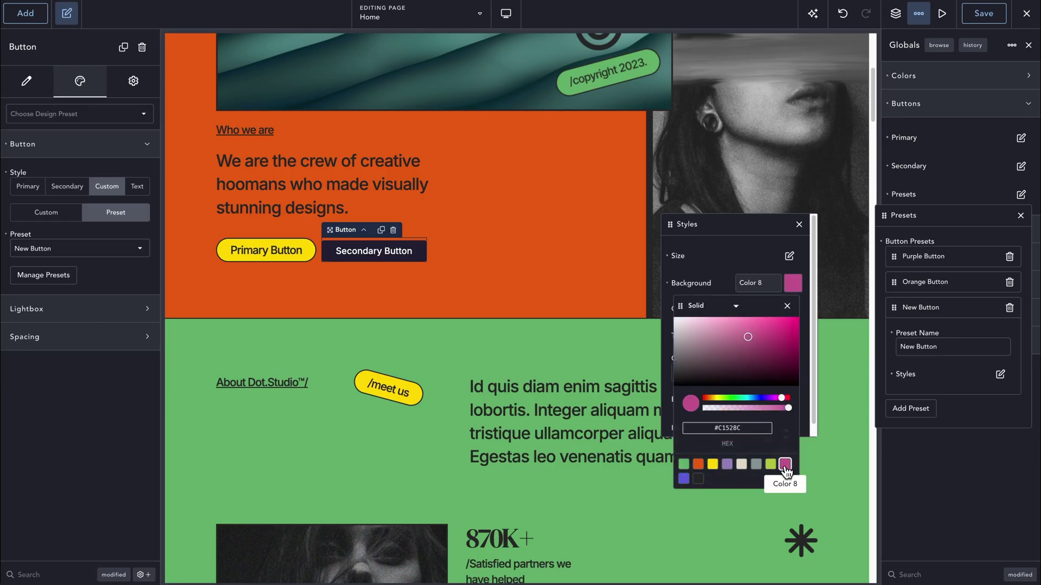
{"action": "left_click", "coordinate": [787, 305]}
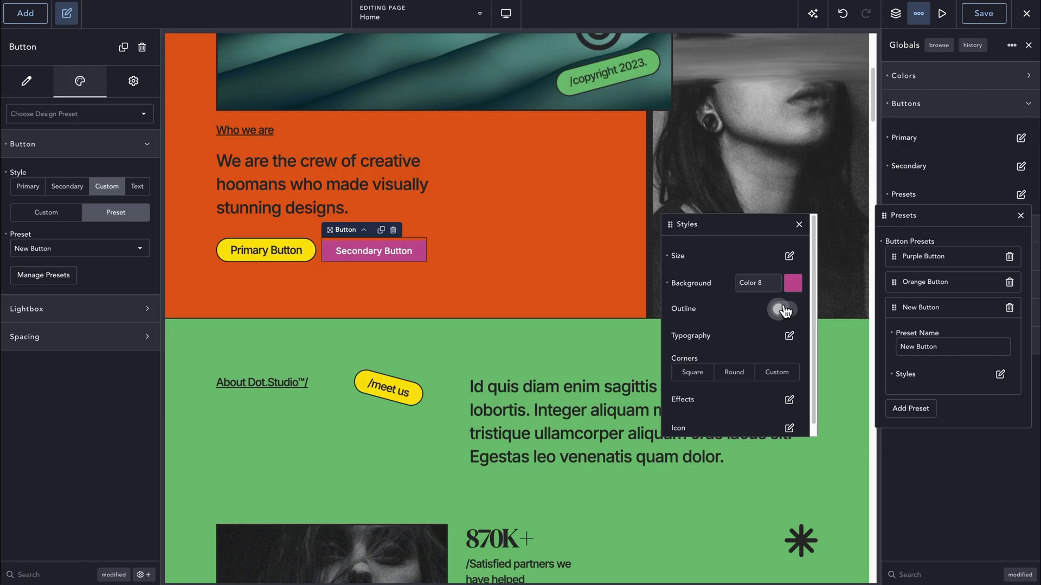
Enable a Base-coloured outline on the preset and select its width field
{"action": "left_click", "coordinate": [785, 309]}
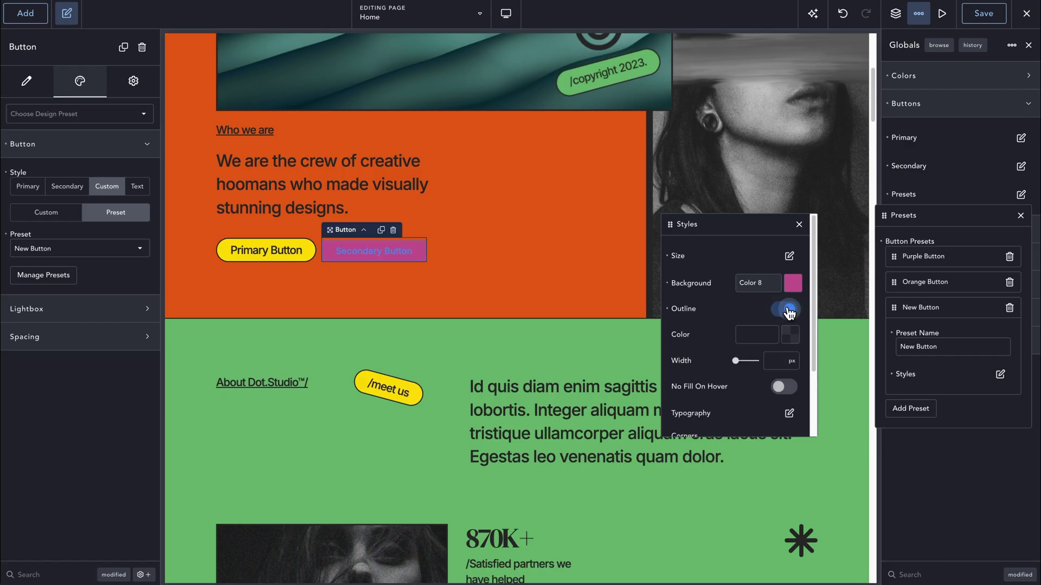
{"action": "left_click", "coordinate": [788, 345]}
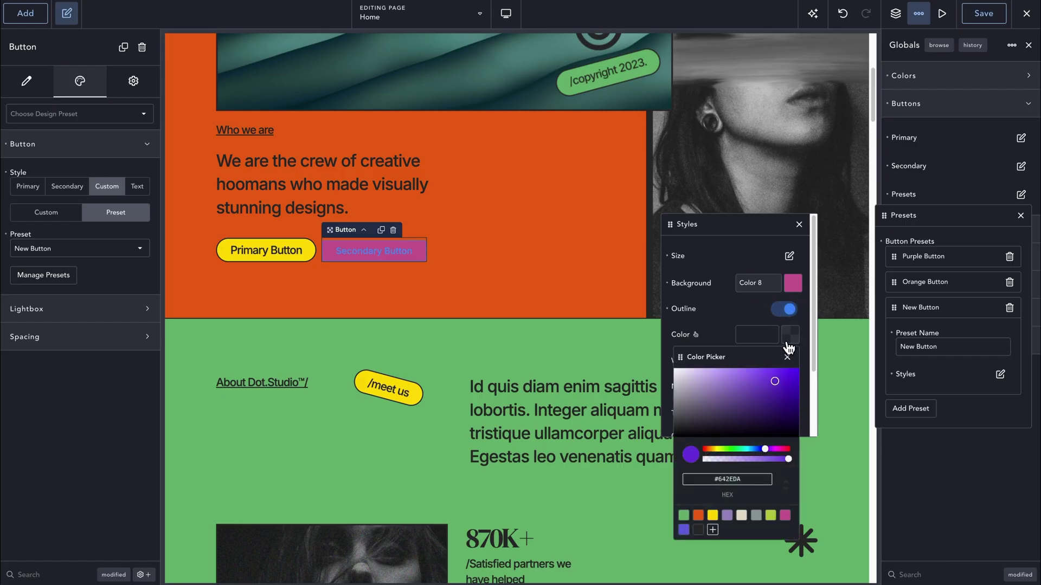
{"action": "left_click", "coordinate": [698, 530]}
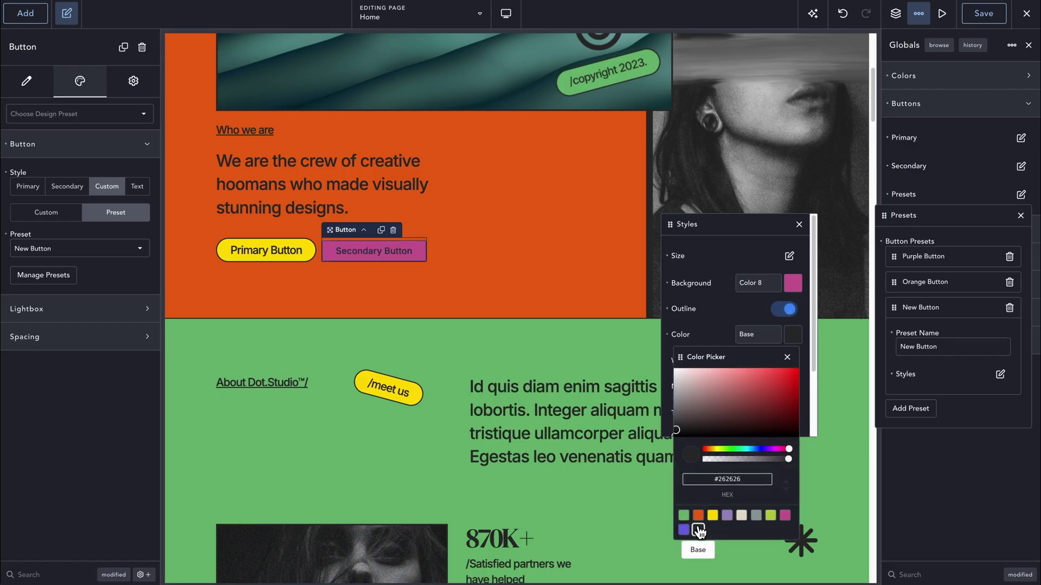
{"action": "left_click", "coordinate": [727, 302]}
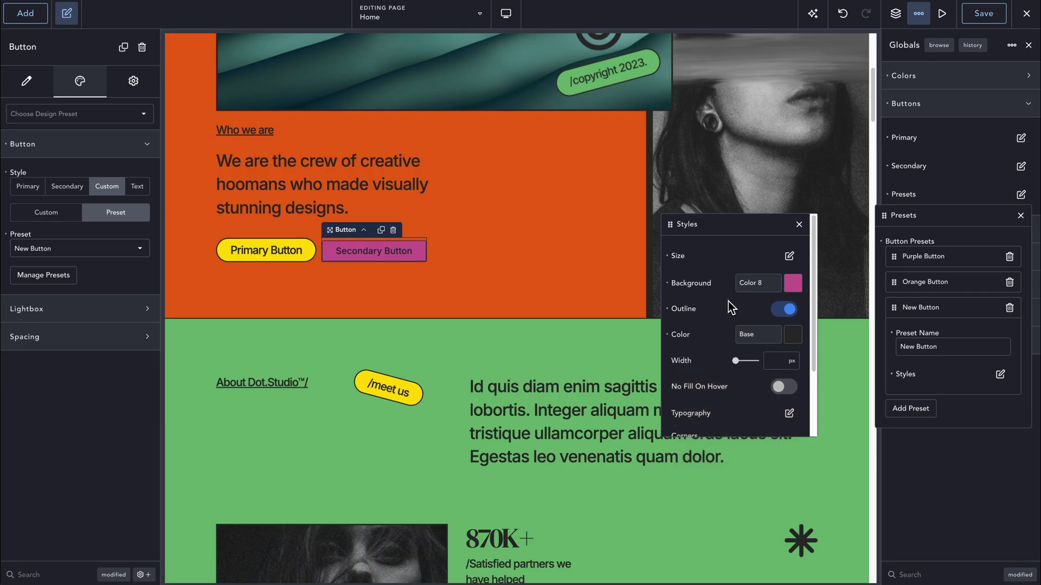
{"action": "left_click", "coordinate": [780, 365]}
Set the outline width to 2 px and make the preset's text the Base colour
{"action": "type", "text": "2"}
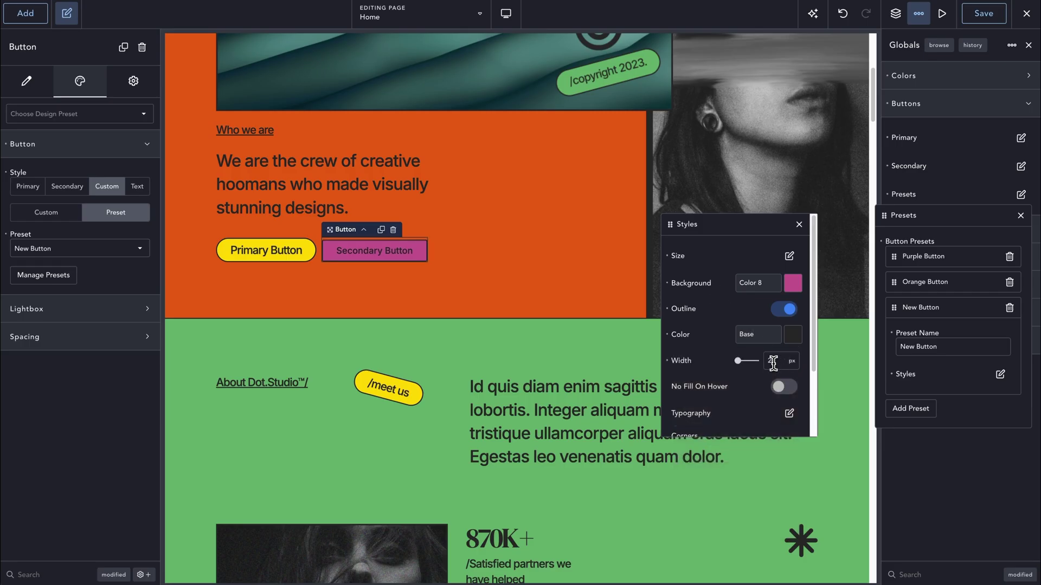
{"action": "scroll", "coordinate": [772, 364], "scroll_direction": "down", "scroll_amount": 3}
{"action": "left_click", "coordinate": [792, 326]}
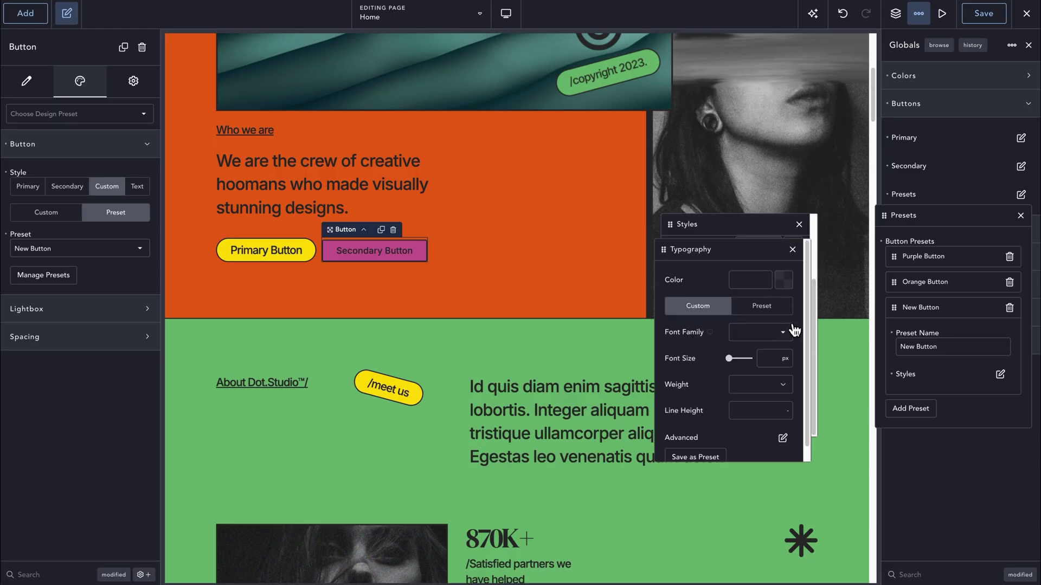
{"action": "left_click", "coordinate": [784, 281]}
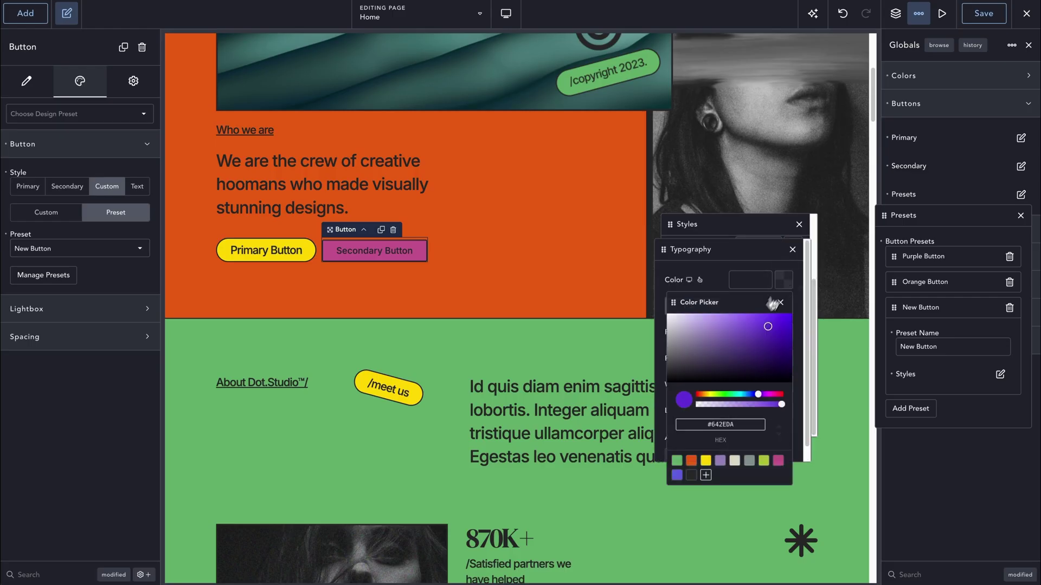
{"action": "left_click", "coordinate": [691, 476]}
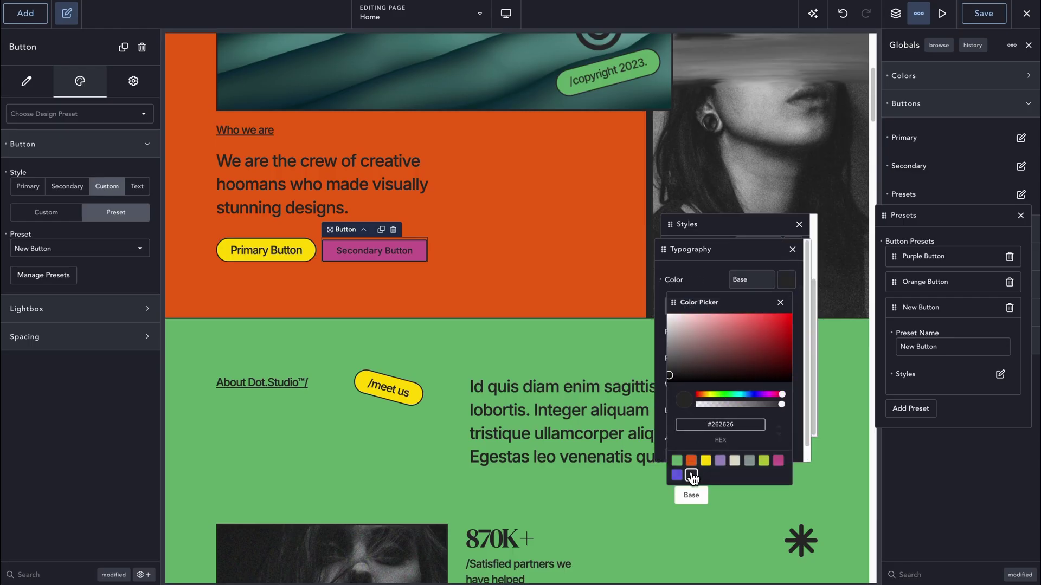
{"action": "left_click", "coordinate": [713, 282]}
Set the preset's text to 20 px, weight 500, with -1 px letter spacing
{"action": "scroll", "coordinate": [752, 353], "scroll_direction": "down", "scroll_amount": 1}
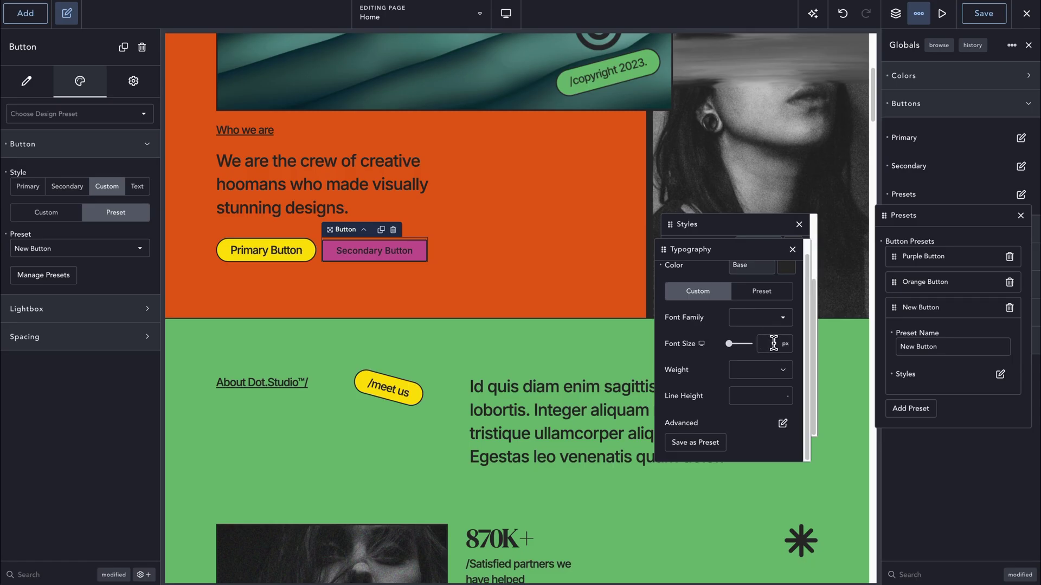
{"action": "type", "text": "22"}
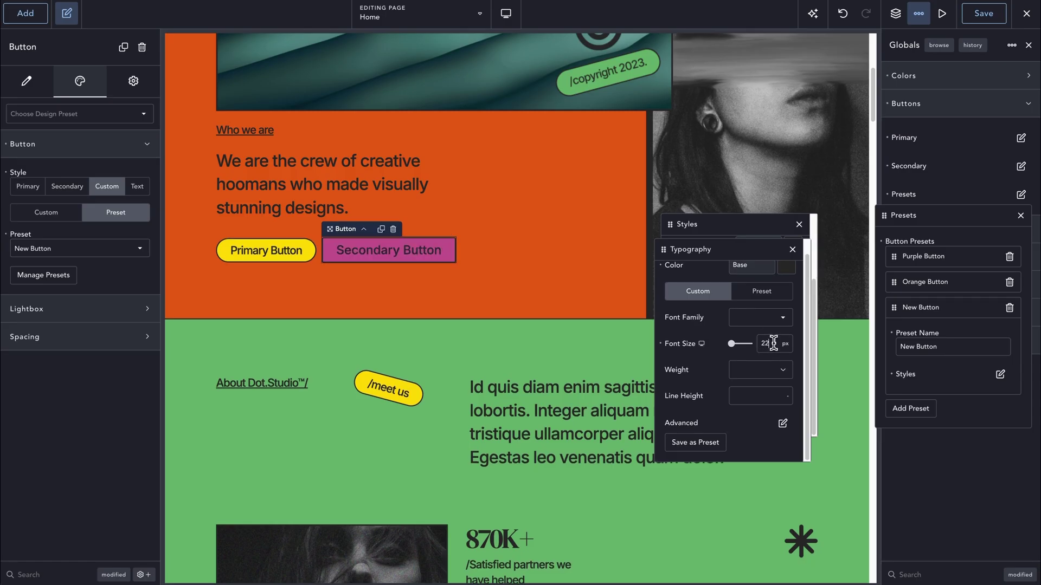
{"action": "key", "text": "BackSpace"}
{"action": "type", "text": "0"}
{"action": "left_click", "coordinate": [759, 369]}
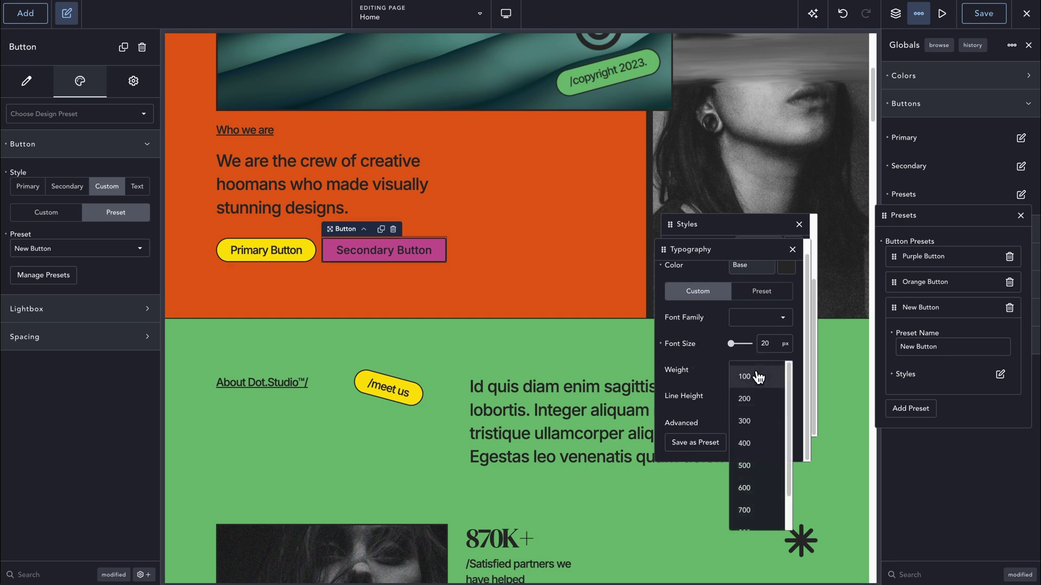
{"action": "left_click", "coordinate": [751, 468]}
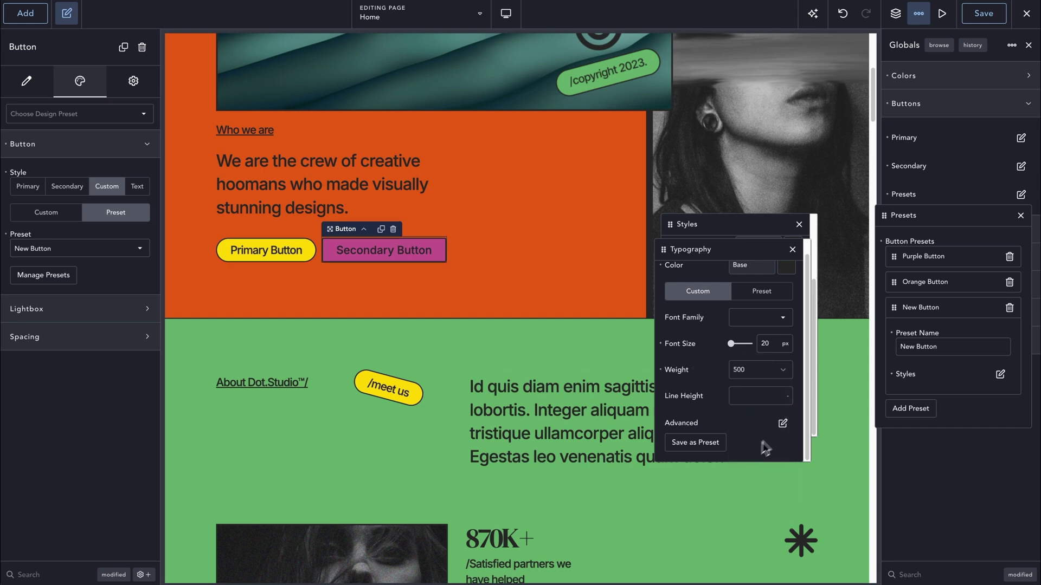
{"action": "left_click", "coordinate": [783, 423]}
{"action": "left_click", "coordinate": [767, 305]}
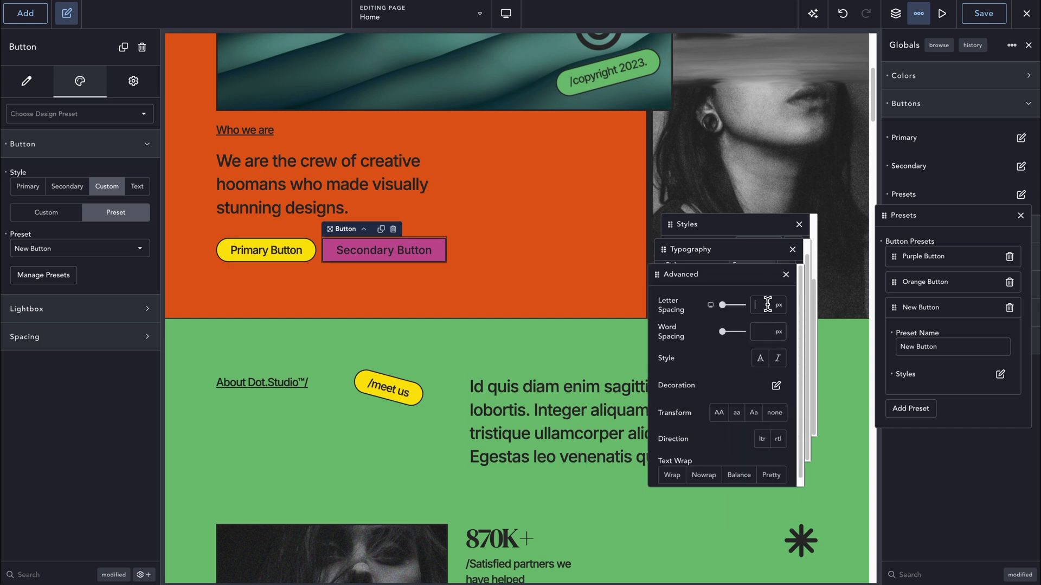
{"action": "type", "text": "-1"}
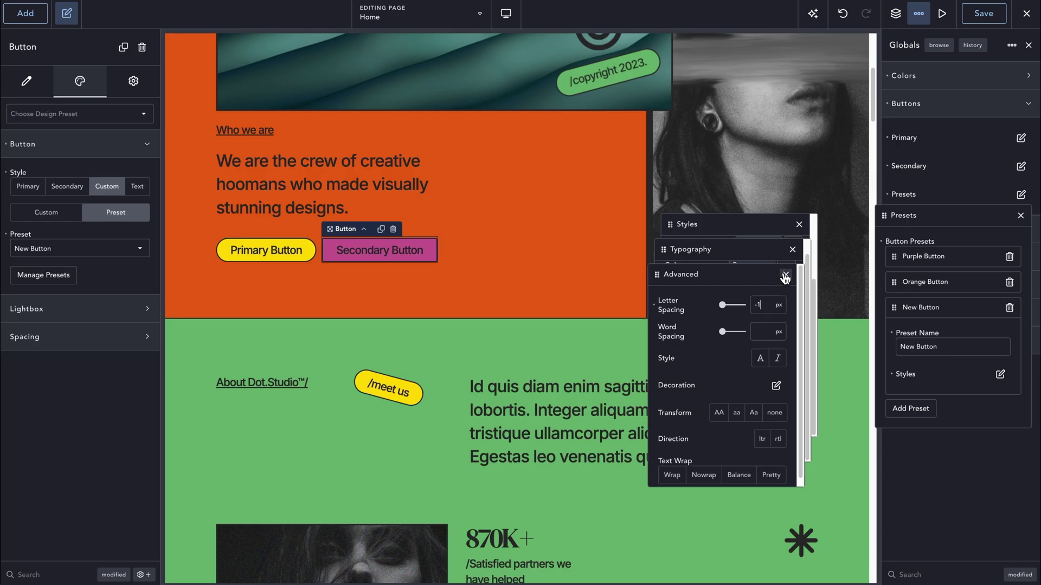
{"action": "left_click", "coordinate": [785, 274]}
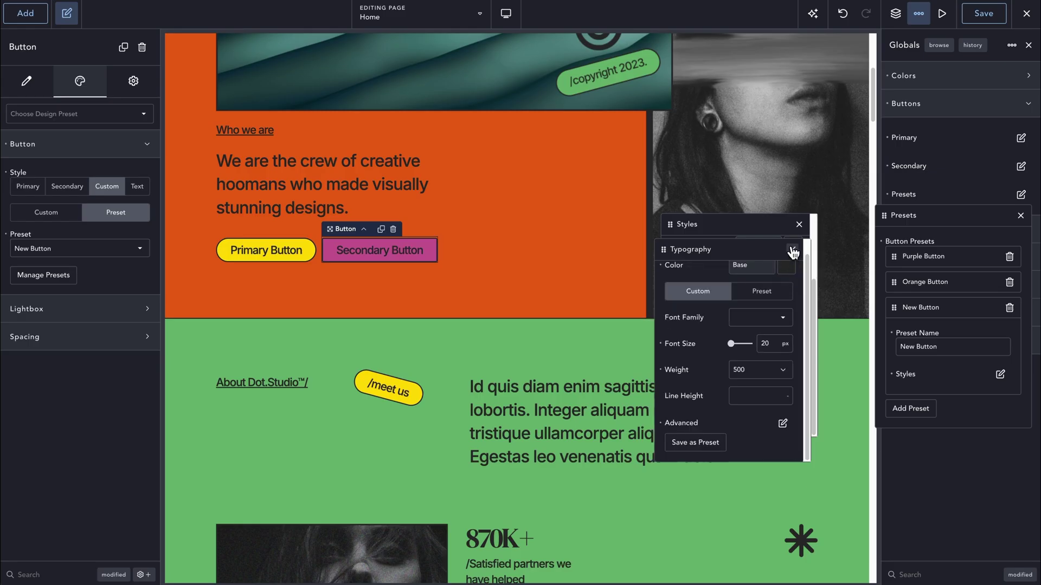
{"action": "left_click", "coordinate": [793, 252]}
Give the New Button preset Round corners, revert a trial background colour, and close the editor
{"action": "left_click", "coordinate": [741, 365]}
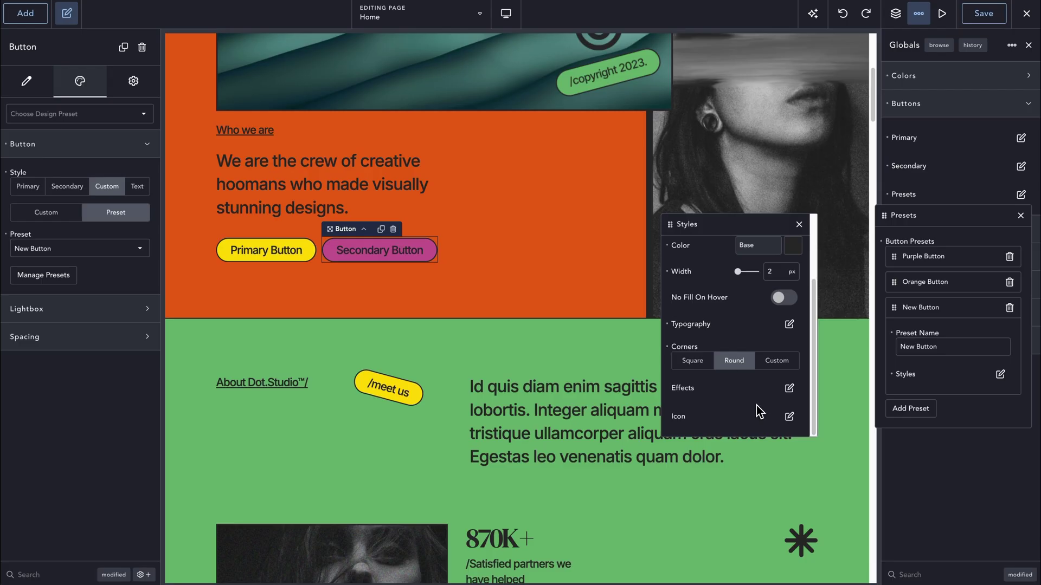
{"action": "scroll", "coordinate": [757, 406], "scroll_direction": "up", "scroll_amount": 3}
{"action": "left_click", "coordinate": [793, 283]}
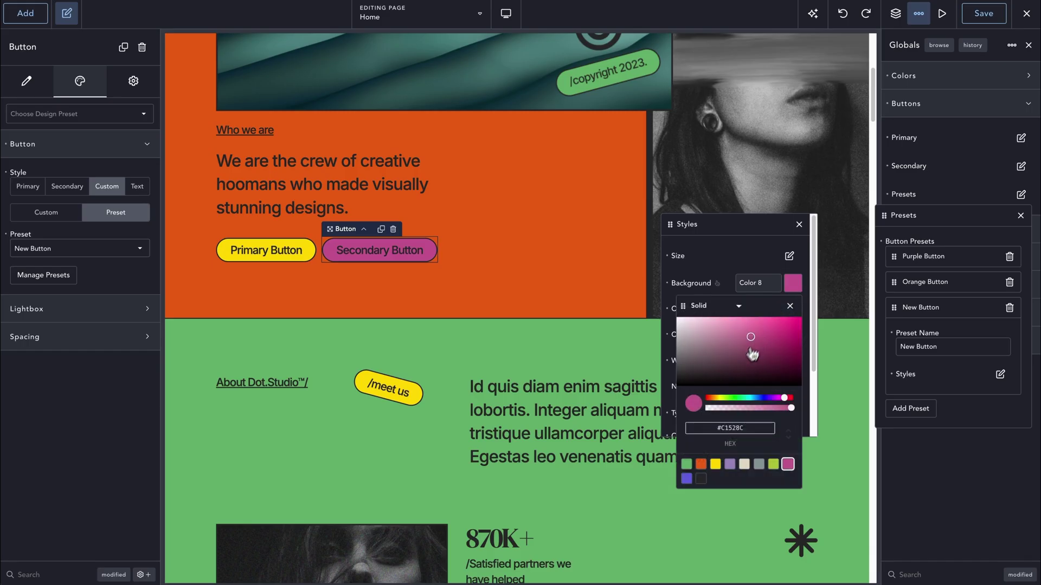
{"action": "mouse_move", "coordinate": [752, 355]}
{"action": "left_mouse_down"}
{"action": "mouse_move", "coordinate": [663, 317]}
{"action": "mouse_move", "coordinate": [706, 313]}
{"action": "mouse_move", "coordinate": [749, 343]}
{"action": "left_mouse_up"}
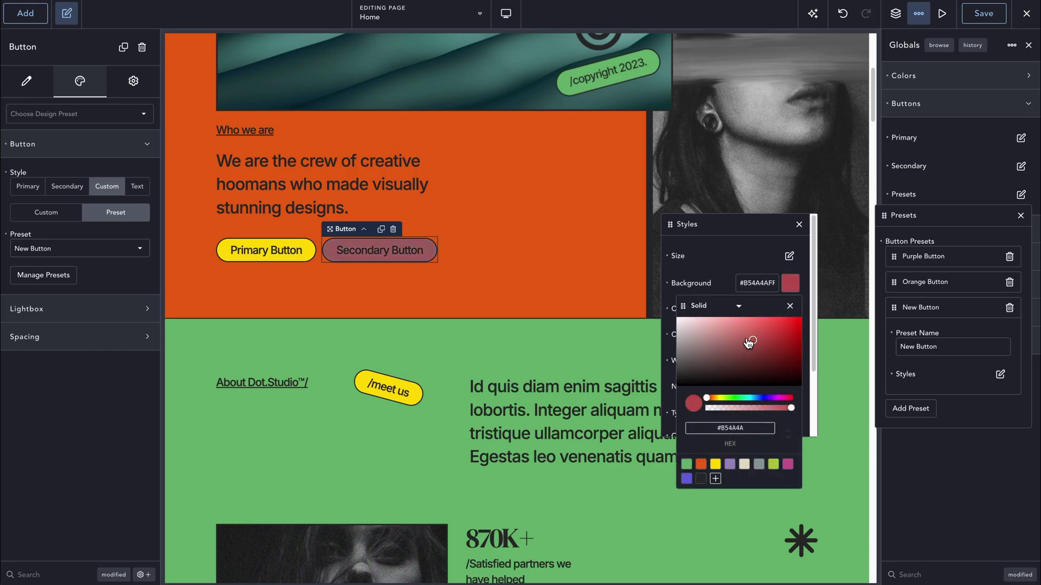
{"action": "left_click", "coordinate": [788, 307]}
{"action": "key", "text": "ctrl+z"}
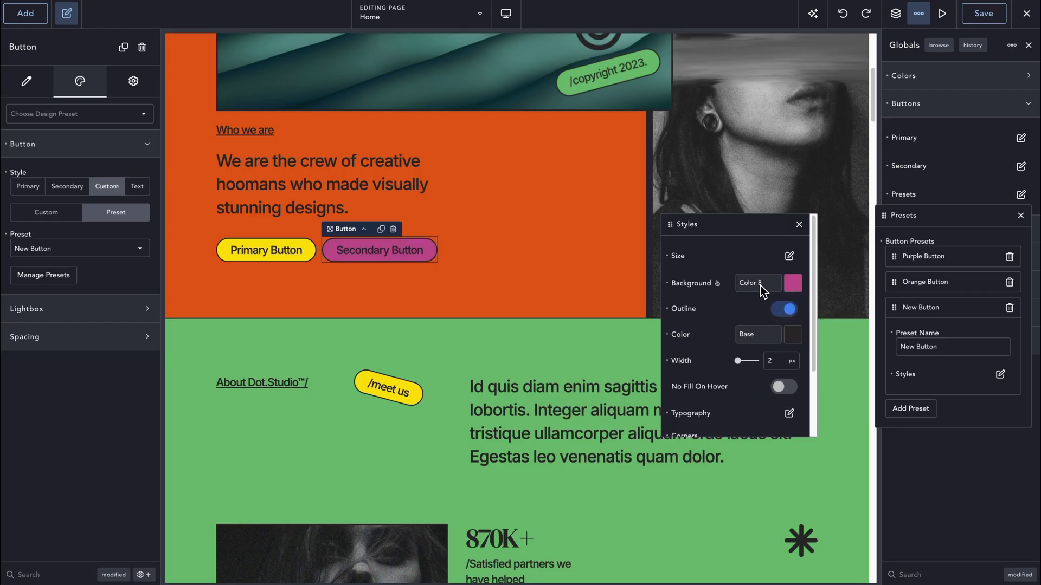
{"action": "left_click", "coordinate": [799, 224]}
{"action": "left_click", "coordinate": [964, 313]}
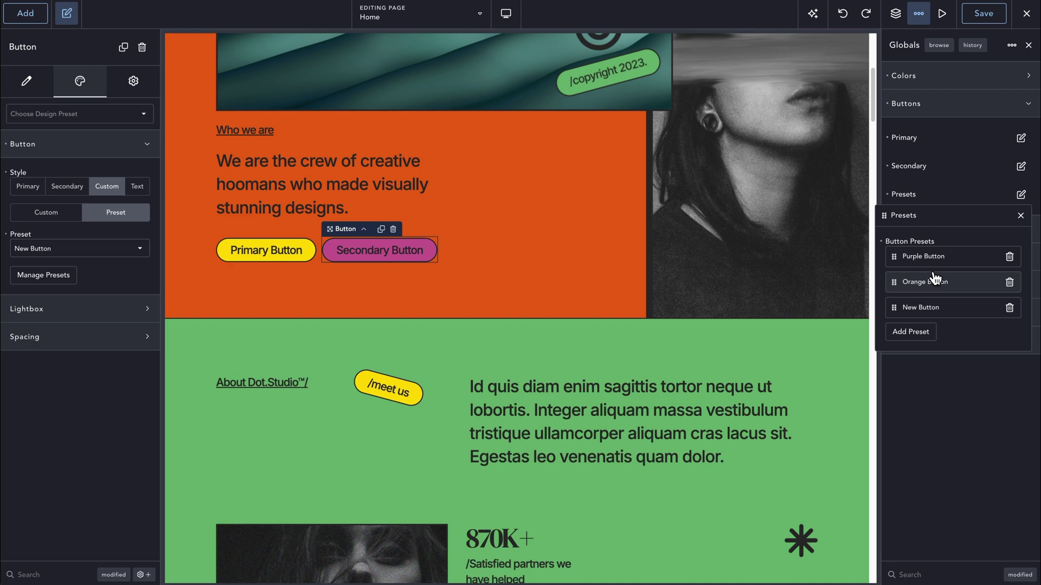
Reset the Secondary Button to Secondary and give the /meet us button the New Button preset
{"action": "left_click", "coordinate": [67, 186]}
{"action": "scroll", "coordinate": [476, 235], "scroll_direction": "down", "scroll_amount": 2}
{"action": "left_click", "coordinate": [407, 323]}
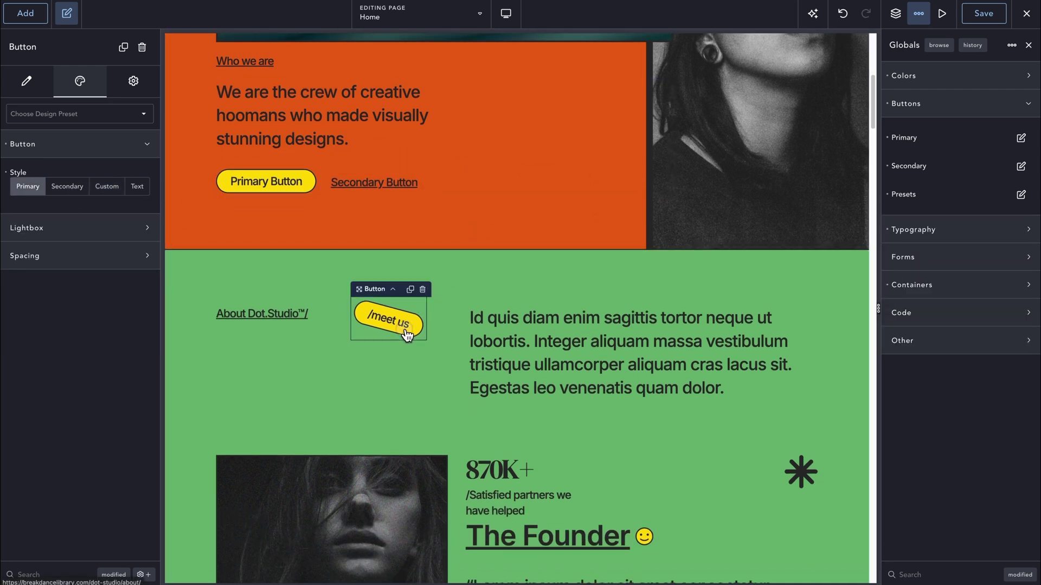
{"action": "left_click", "coordinate": [107, 186]}
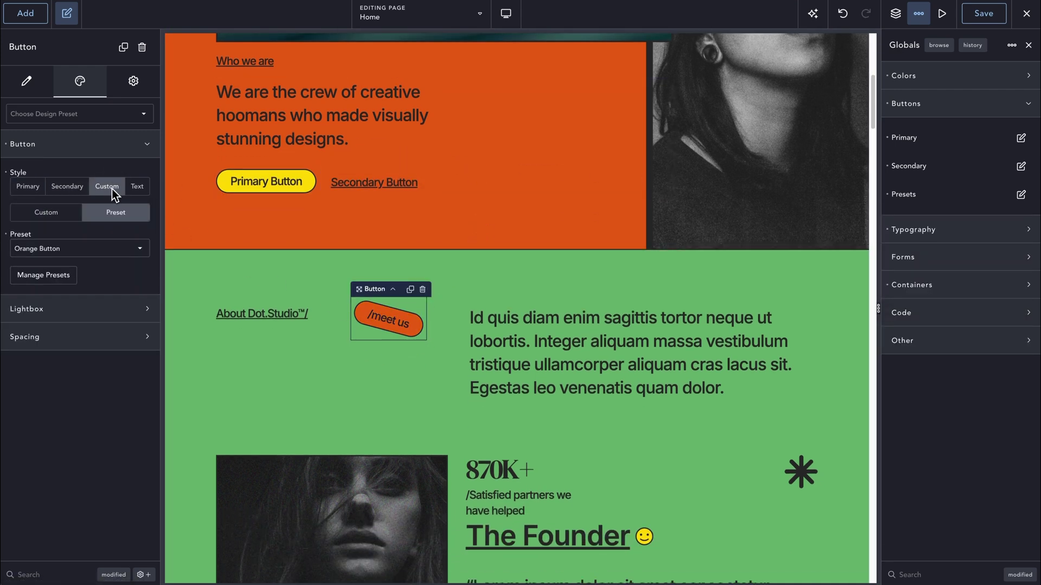
{"action": "left_click", "coordinate": [88, 249]}
{"action": "left_click", "coordinate": [61, 318]}
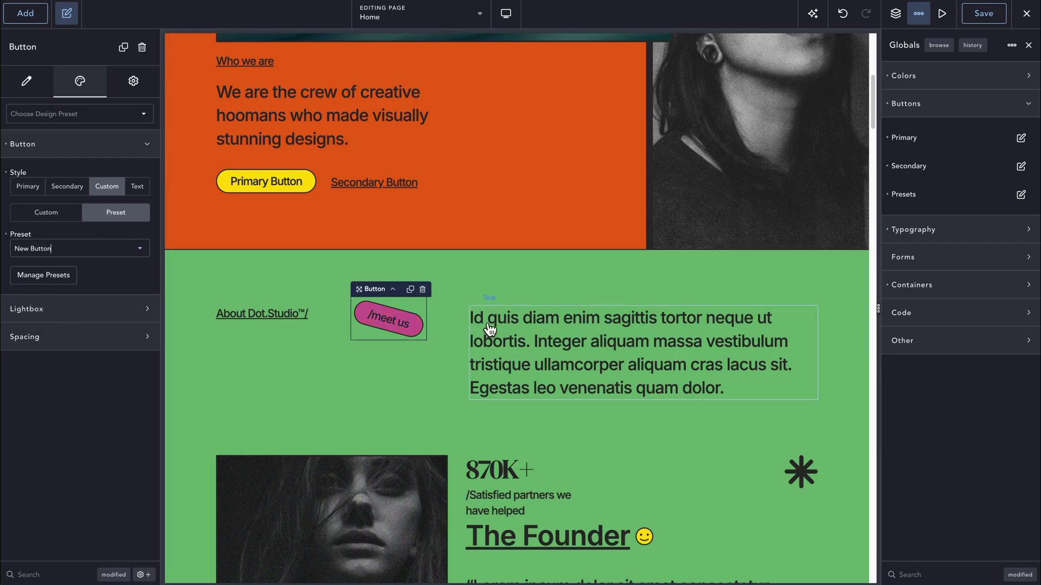
{"action": "scroll", "coordinate": [489, 329], "scroll_direction": "down", "scroll_amount": 5}
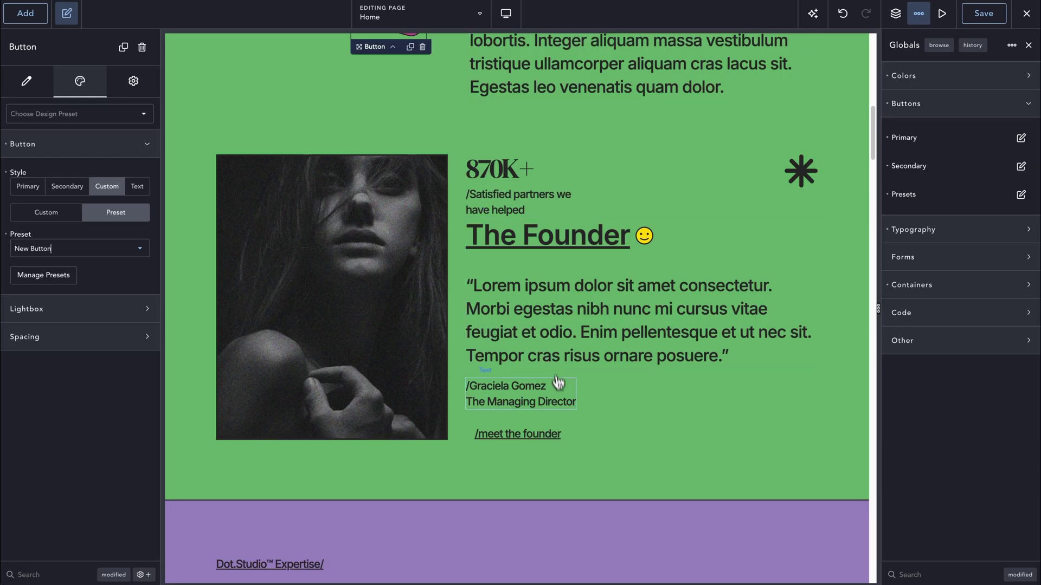
Insert a Button below the founder's name and title via the 'button' search
{"action": "left_click", "coordinate": [563, 405]}
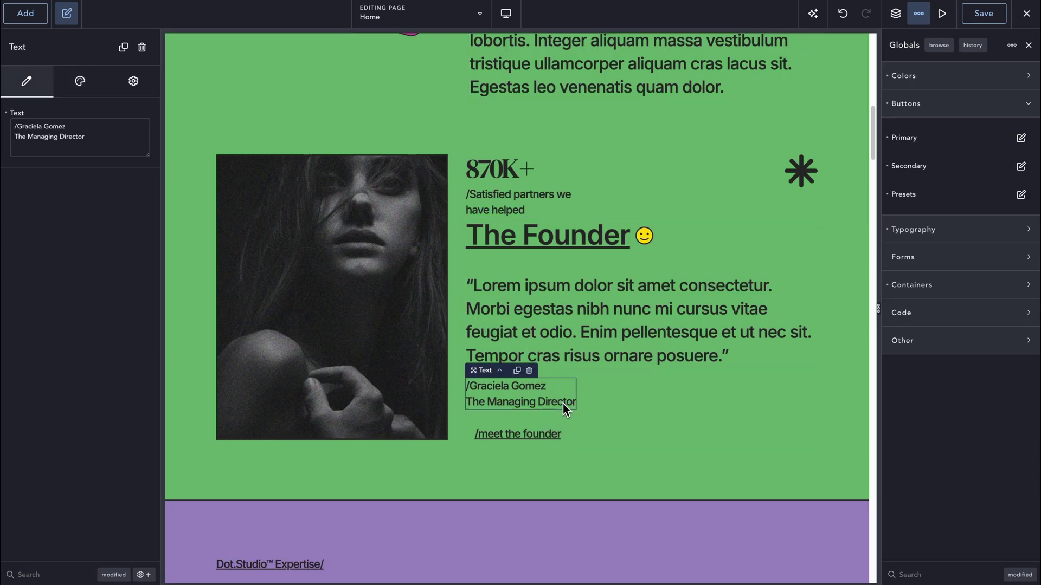
{"action": "type", "text": "a"}
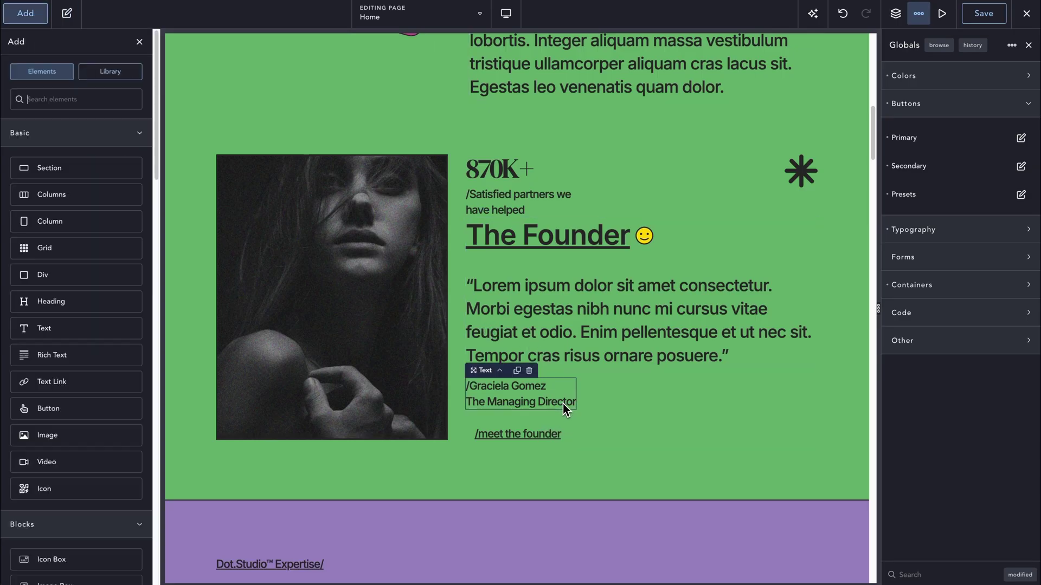
{"action": "type", "text": "button"}
{"action": "key", "text": "Return"}
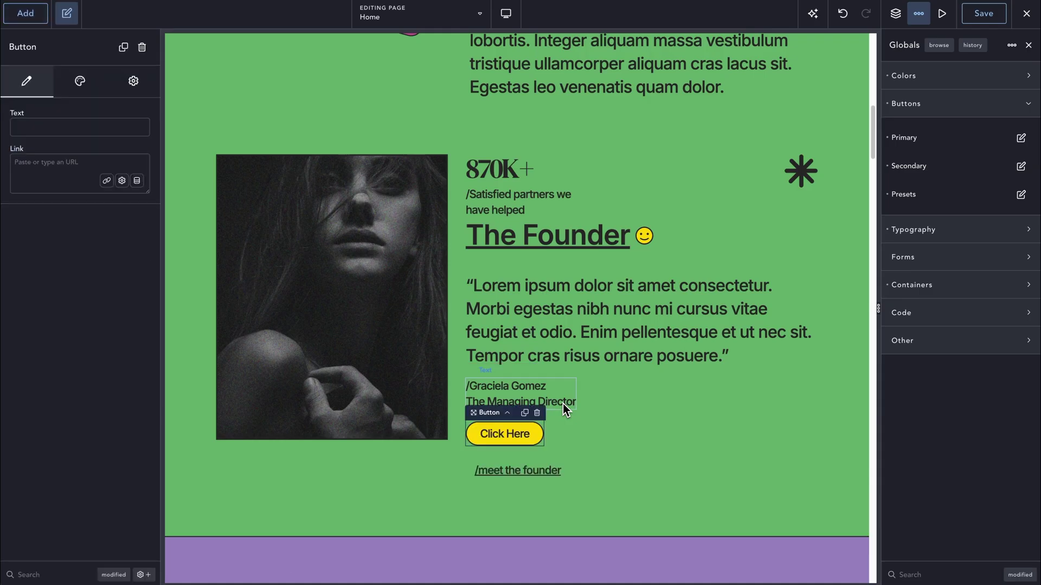
{"action": "scroll", "coordinate": [562, 403], "scroll_direction": "down", "scroll_amount": 1}
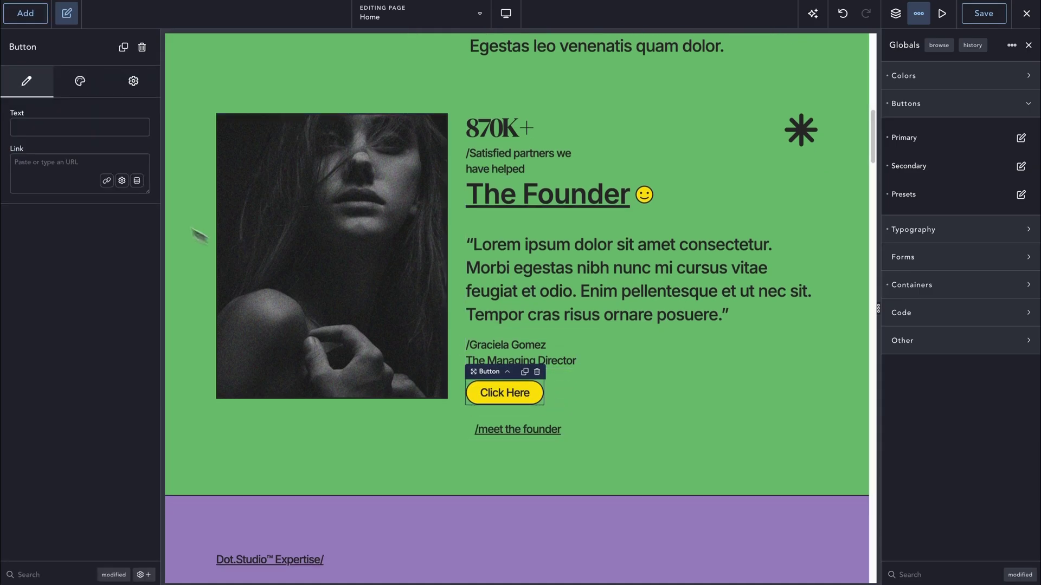
Apply the New Button preset to the new button through a Custom preset style
{"action": "left_click", "coordinate": [81, 87]}
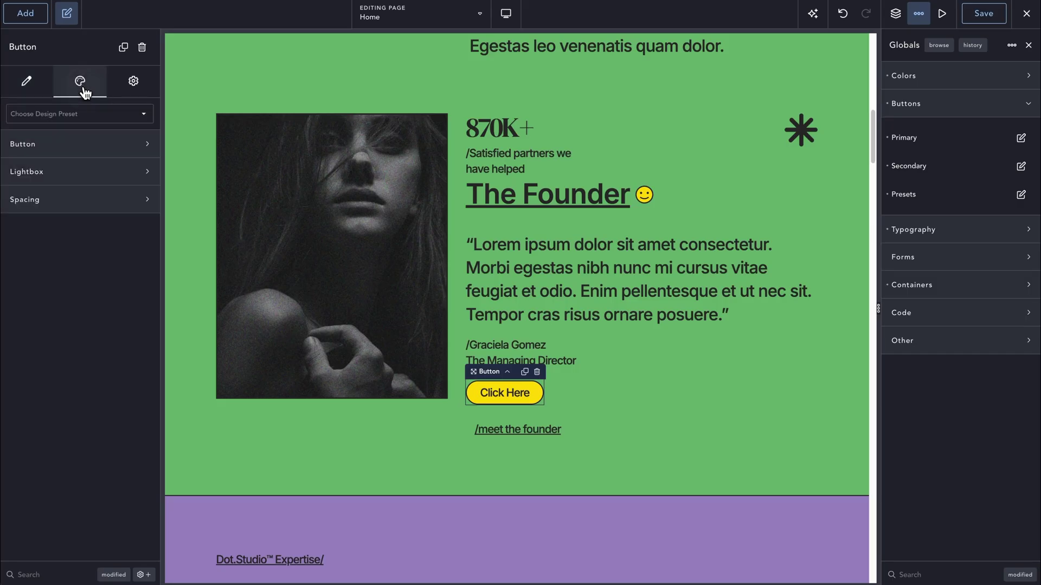
{"action": "left_click", "coordinate": [81, 154]}
{"action": "left_click", "coordinate": [105, 187]}
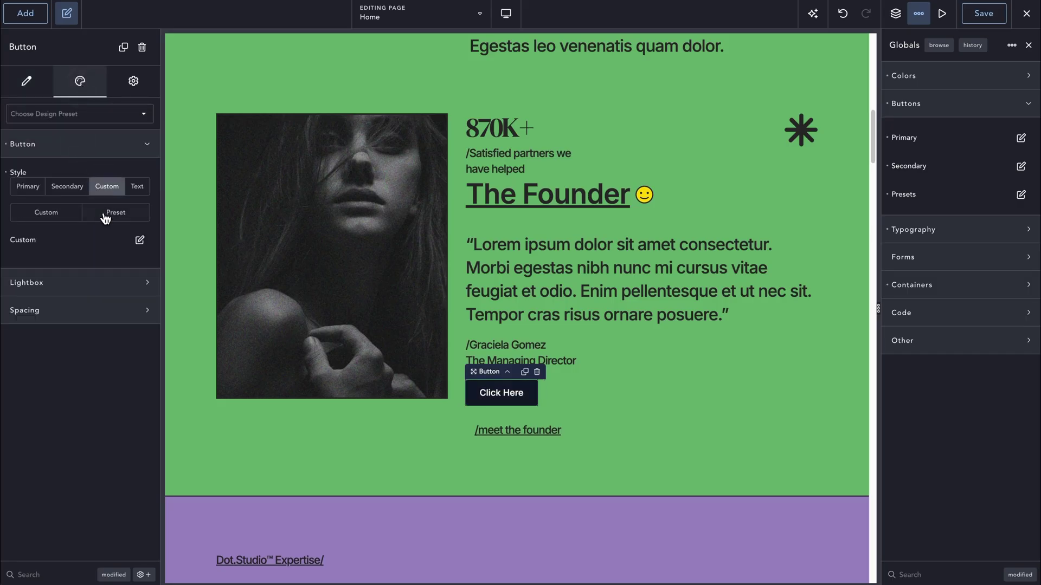
{"action": "left_click", "coordinate": [106, 214]}
{"action": "left_click", "coordinate": [98, 248]}
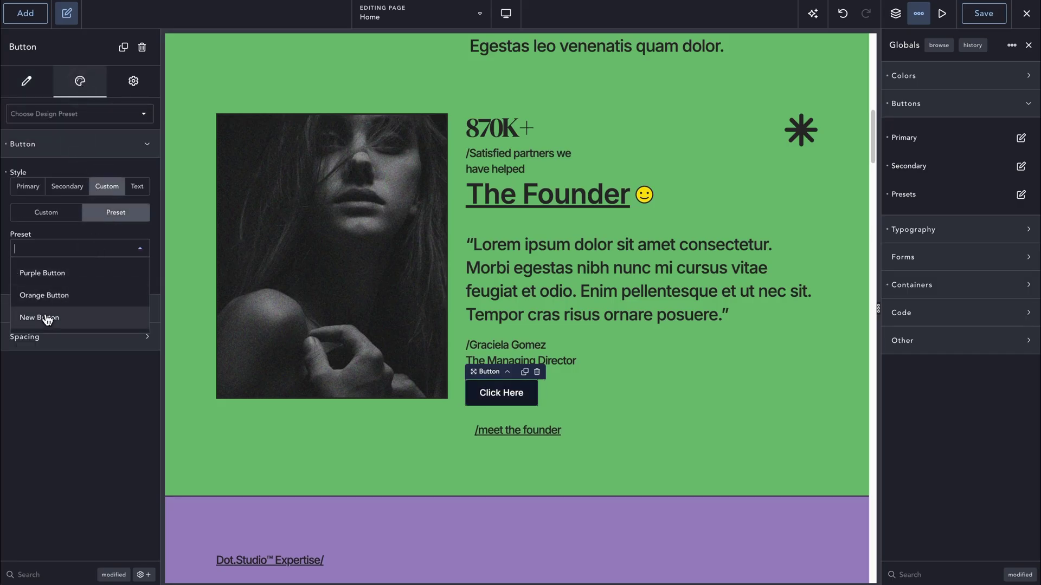
{"action": "left_click", "coordinate": [48, 318]}
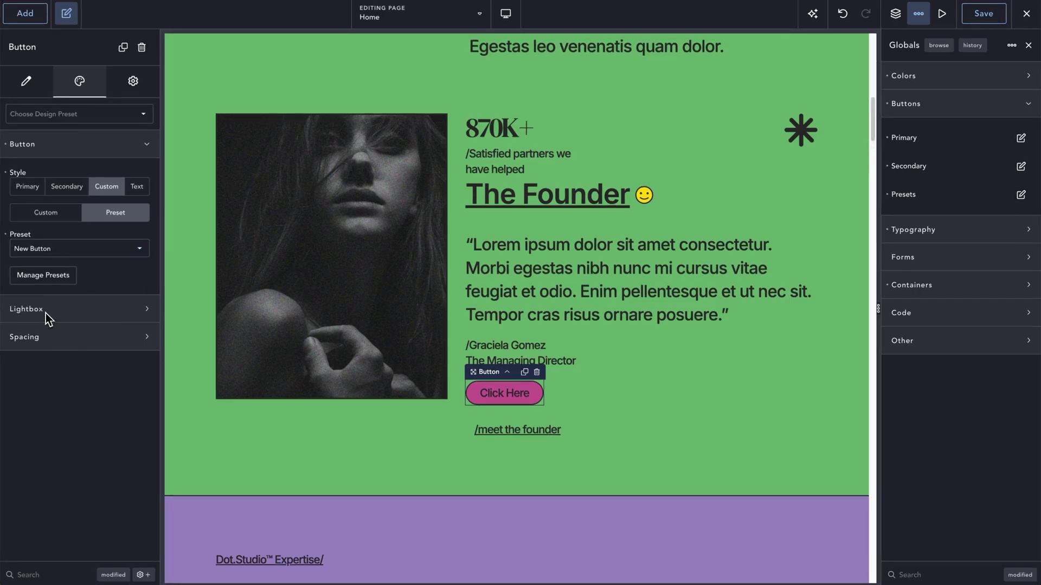
Give the left pricing card's Get Design Services button a Custom preset style matching the monthly card
{"action": "scroll", "coordinate": [562, 302], "scroll_direction": "down", "scroll_amount": 4}
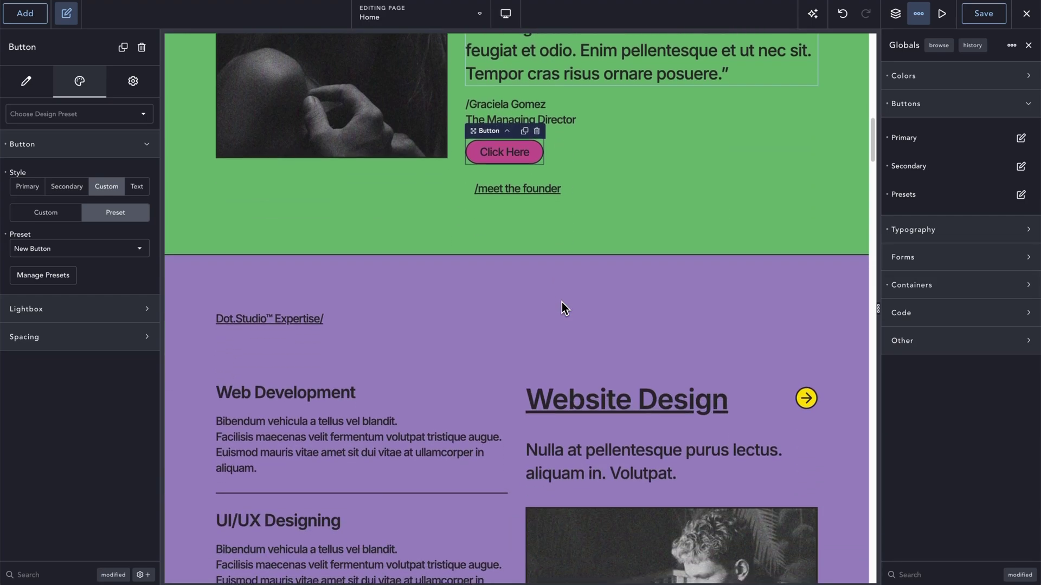
{"action": "scroll", "coordinate": [561, 303], "scroll_direction": "down", "scroll_amount": 15}
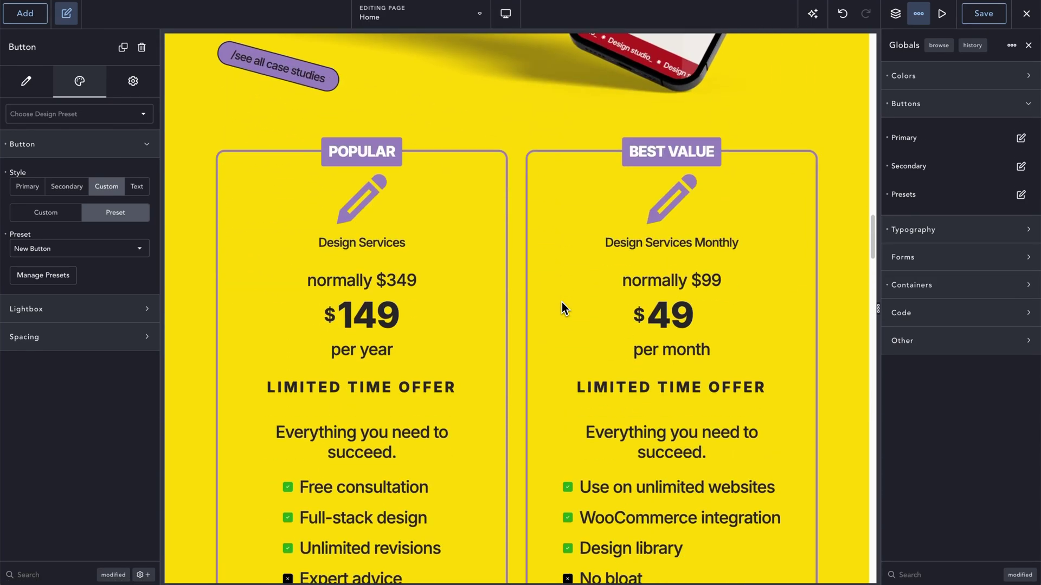
{"action": "scroll", "coordinate": [562, 301], "scroll_direction": "down", "scroll_amount": 2}
{"action": "scroll", "coordinate": [561, 302], "scroll_direction": "up", "scroll_amount": 1}
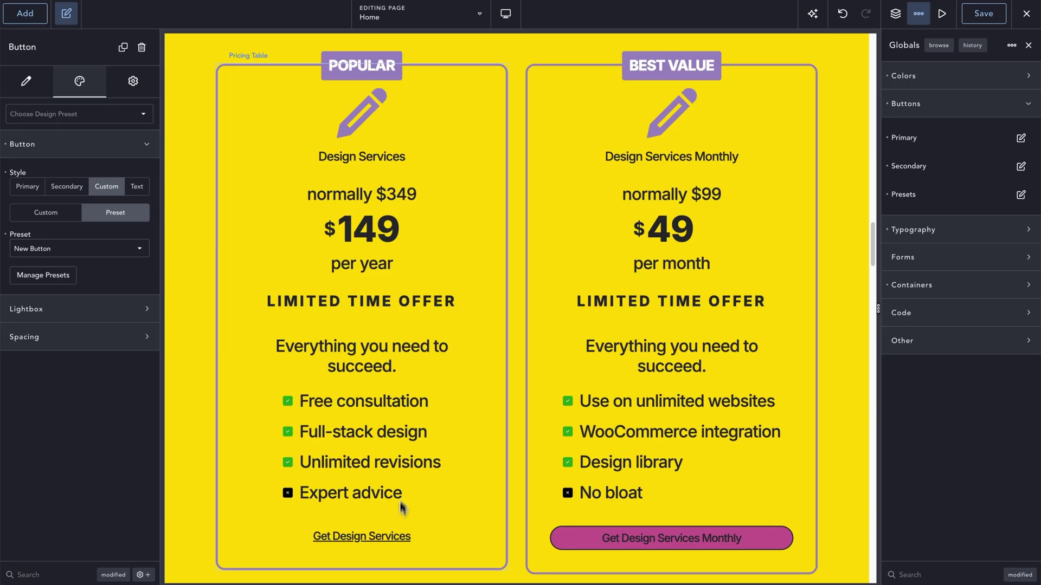
{"action": "left_click", "coordinate": [654, 285]}
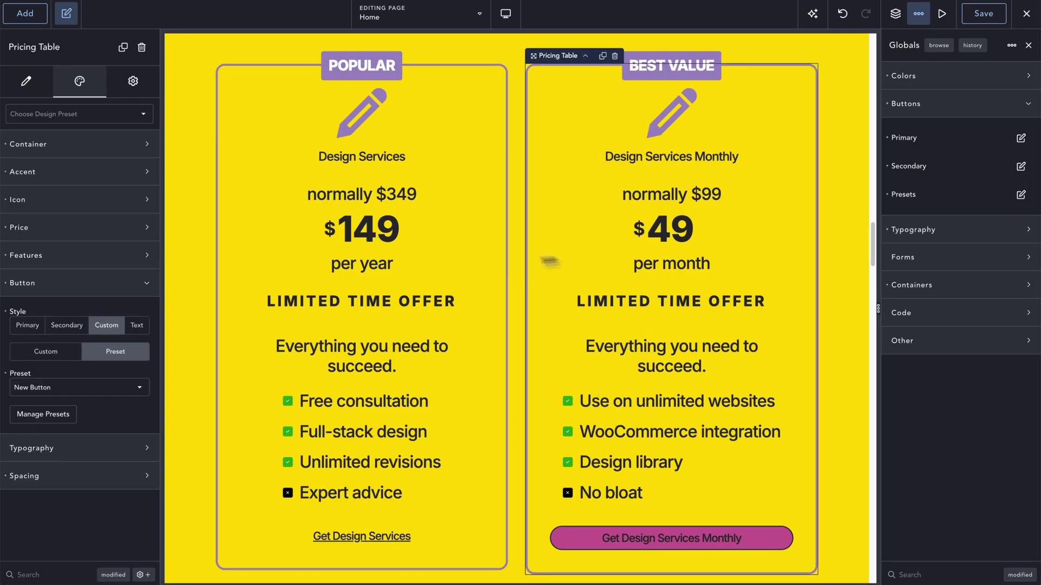
{"action": "left_click", "coordinate": [474, 259]}
{"action": "left_click", "coordinate": [107, 326]}
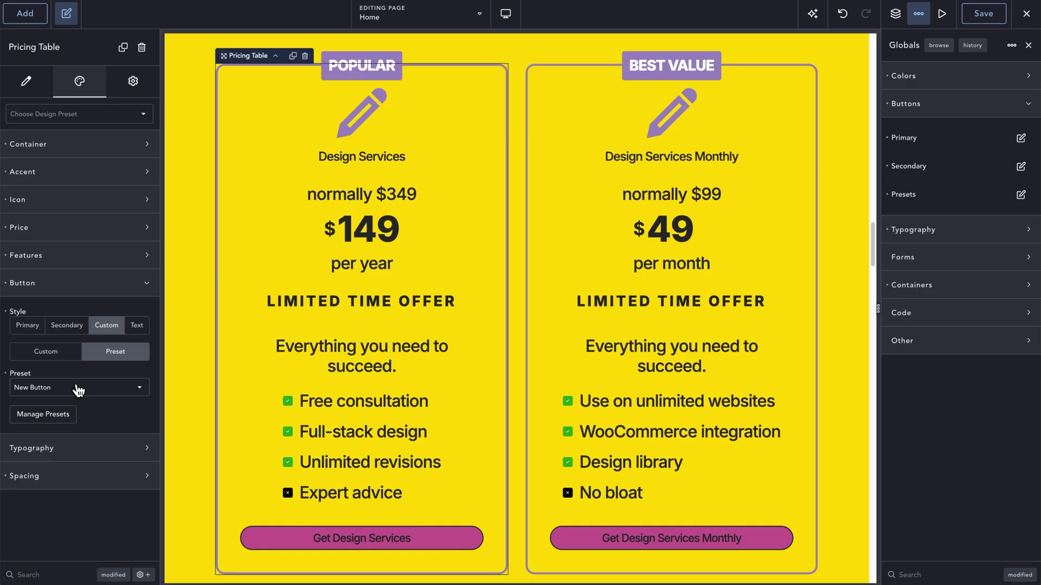
Change the New Button preset's background colour to the purple Color 4 swatch (#957FBC)
{"action": "left_click", "coordinate": [1018, 197]}
{"action": "left_click", "coordinate": [945, 308]}
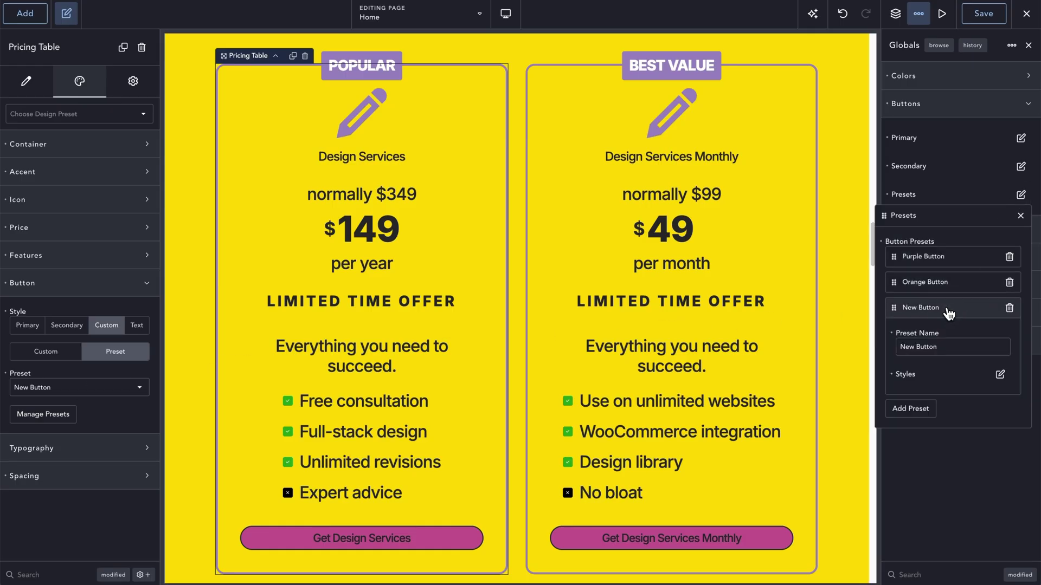
{"action": "left_click", "coordinate": [1001, 375]}
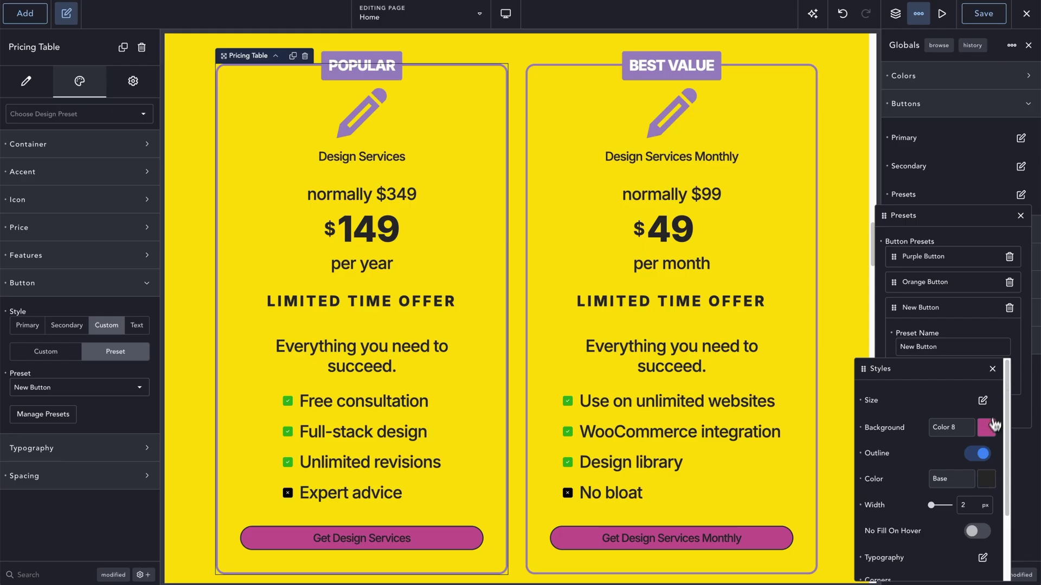
{"action": "left_click", "coordinate": [991, 426]}
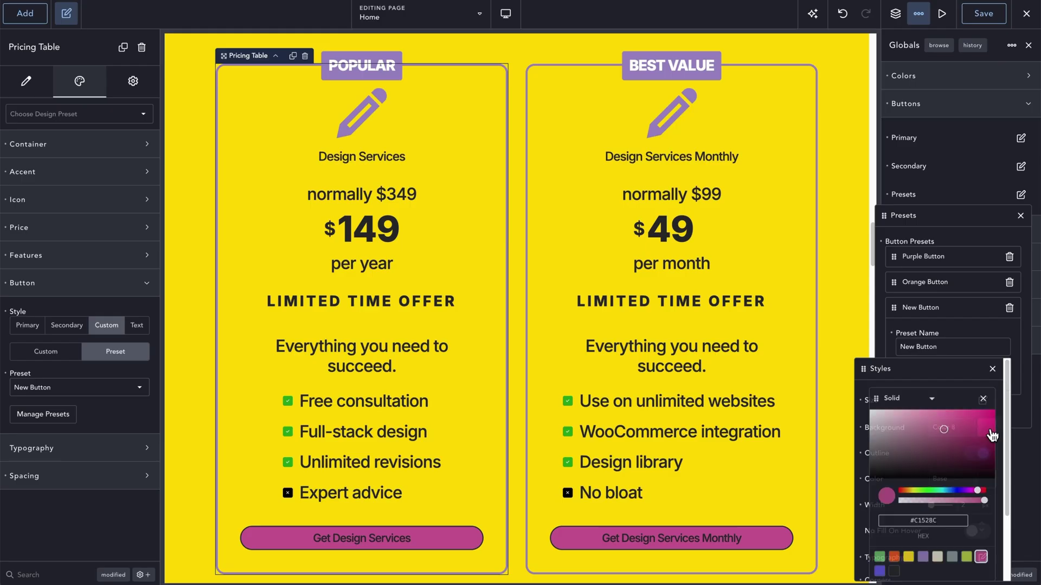
{"action": "left_click", "coordinate": [924, 558]}
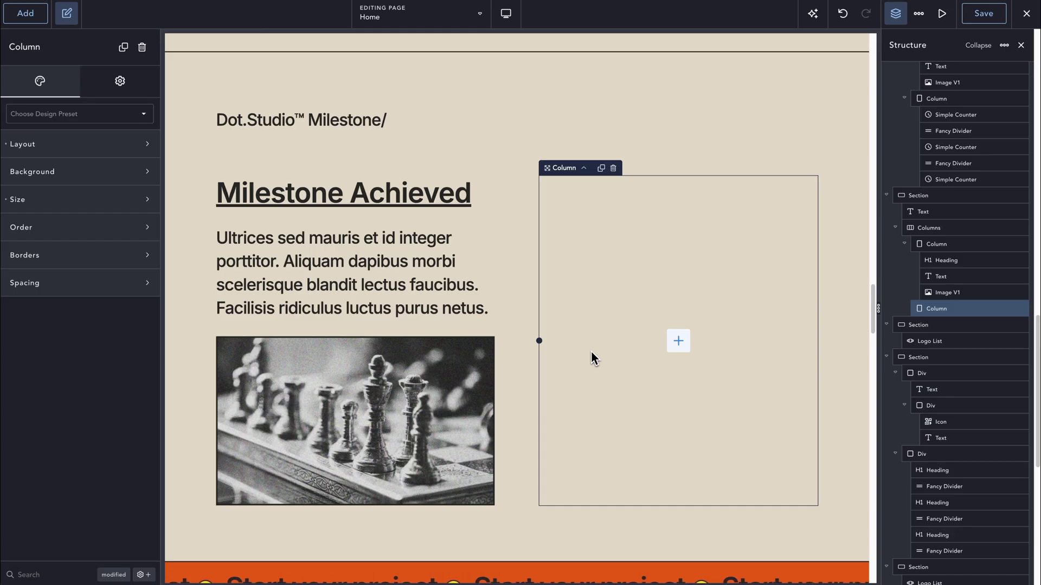
Insert a Code Block into the empty column and expand its PHP & HTML code editor
{"action": "type", "text": "acode bloc"}
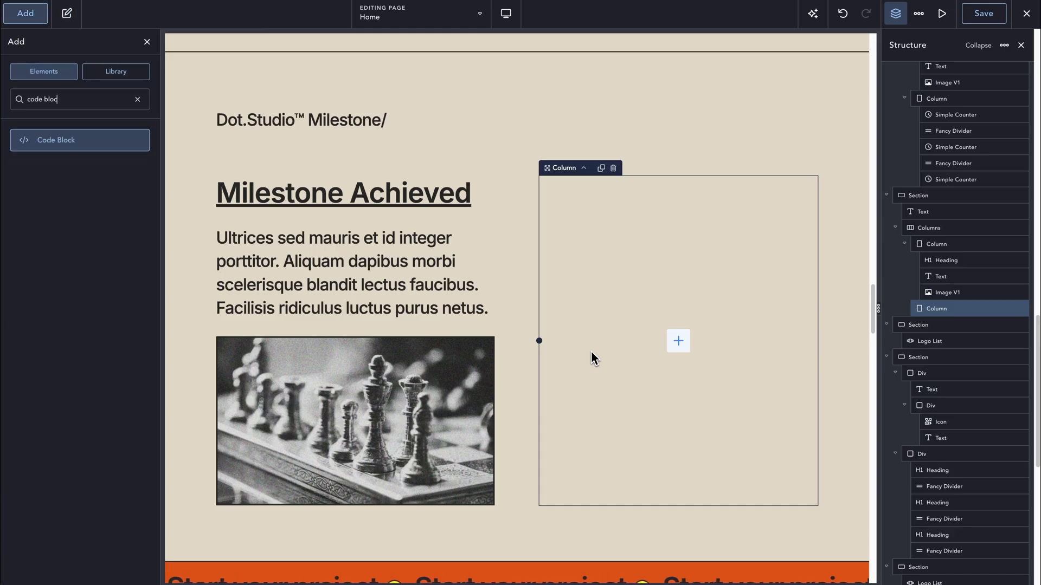
{"action": "key", "text": "Return"}
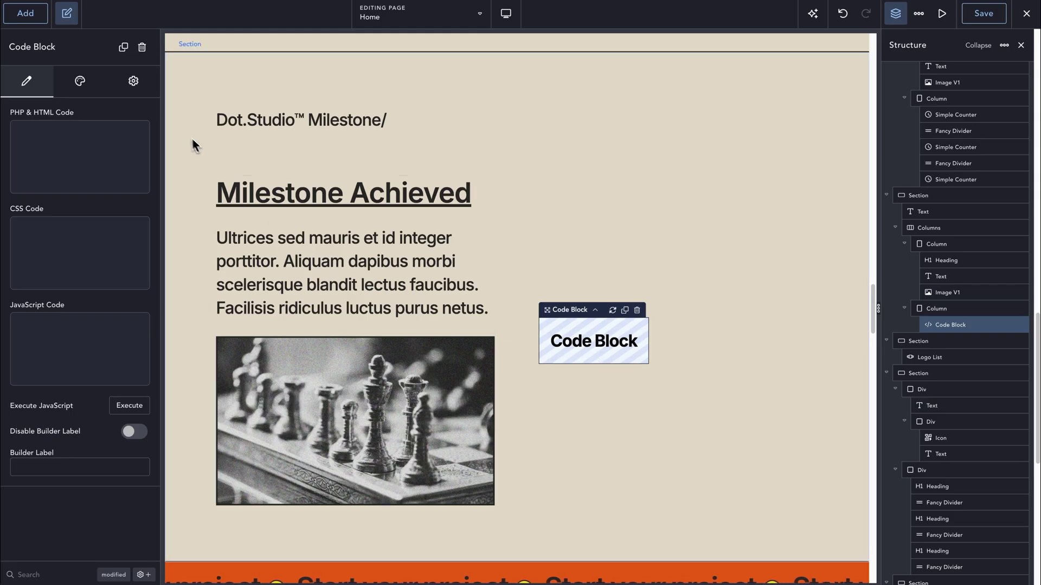
{"action": "left_click", "coordinate": [143, 130]}
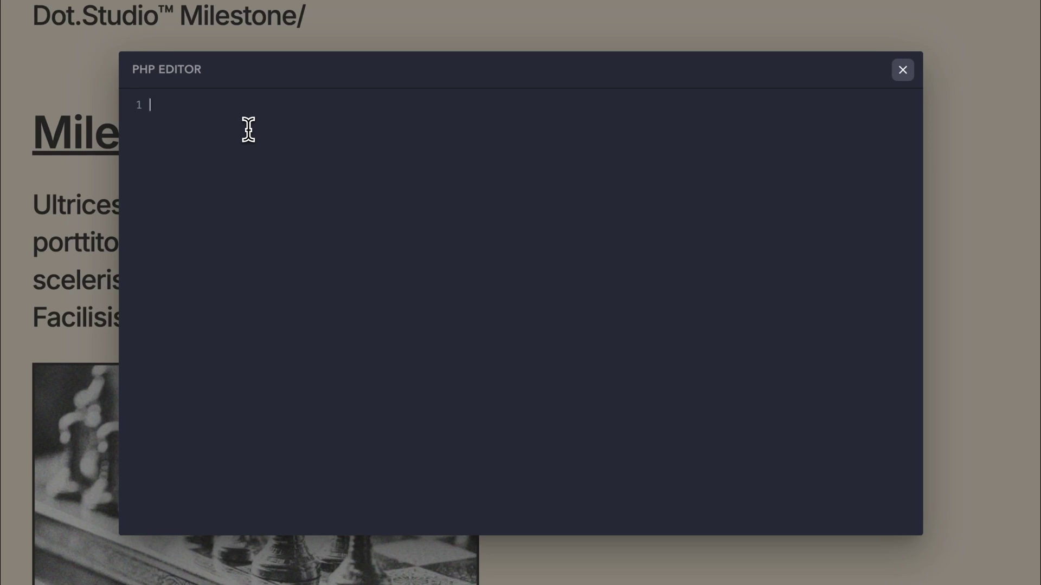
Expand div.my-class>ul>li*10 into markup, then add and remove trial section tags
{"action": "type", "text": "di"}
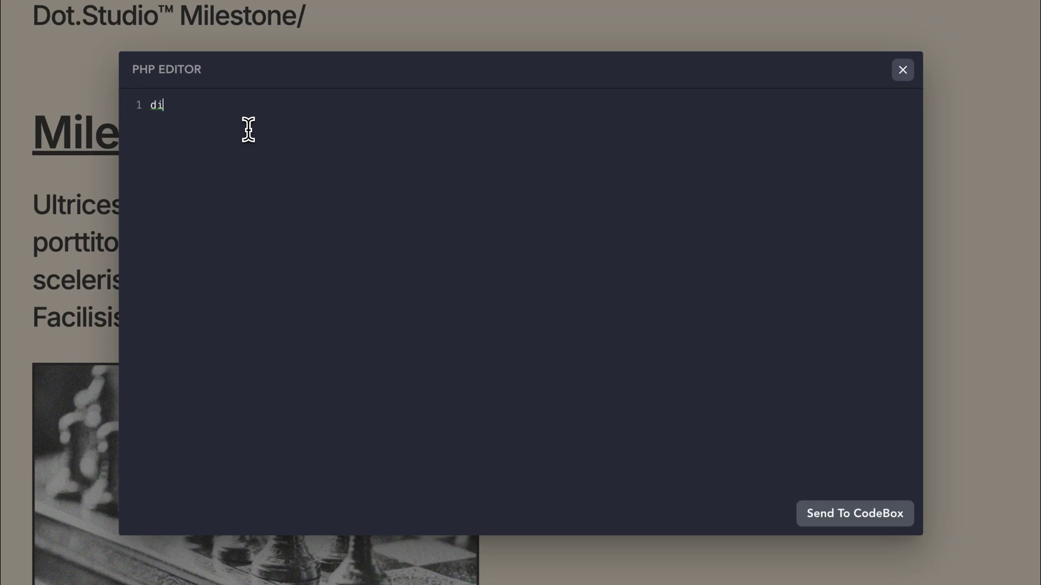
{"action": "type", "text": "v.my-class>ul>"}
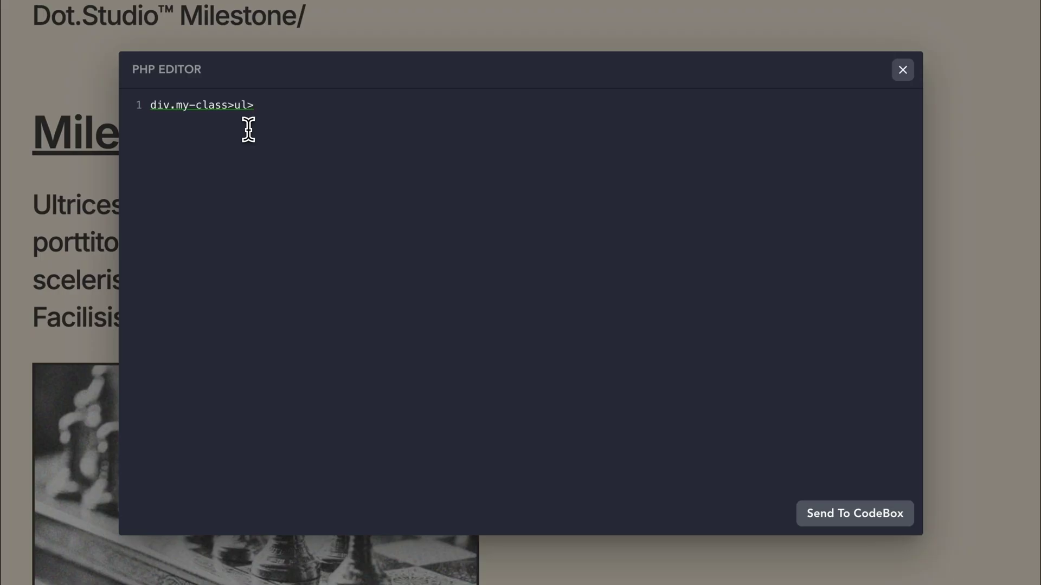
{"action": "type", "text": "li*10"}
{"action": "key", "text": "Tab"}
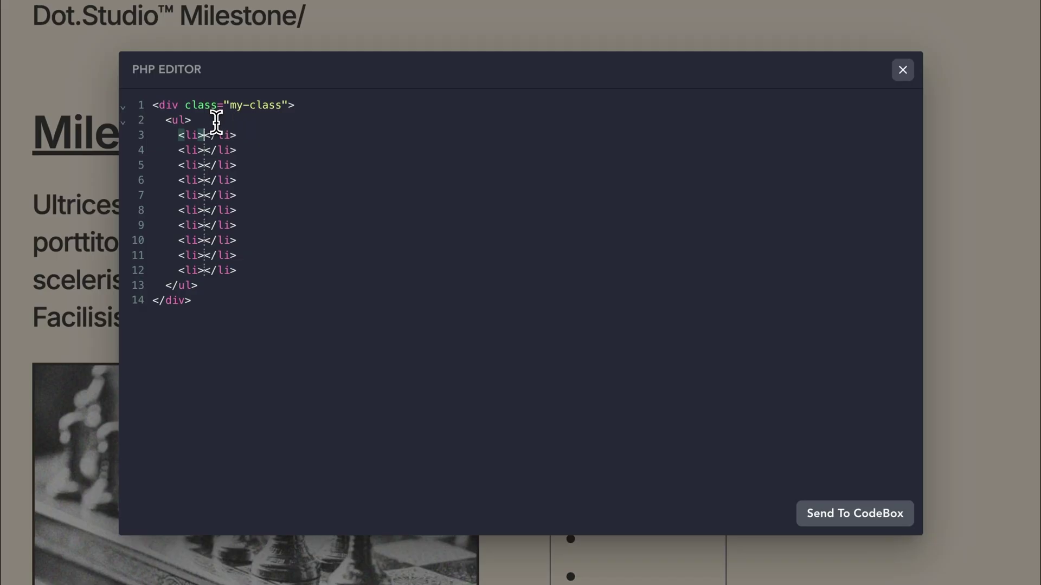
{"action": "left_click", "coordinate": [305, 106]}
{"action": "key", "text": "Return"}
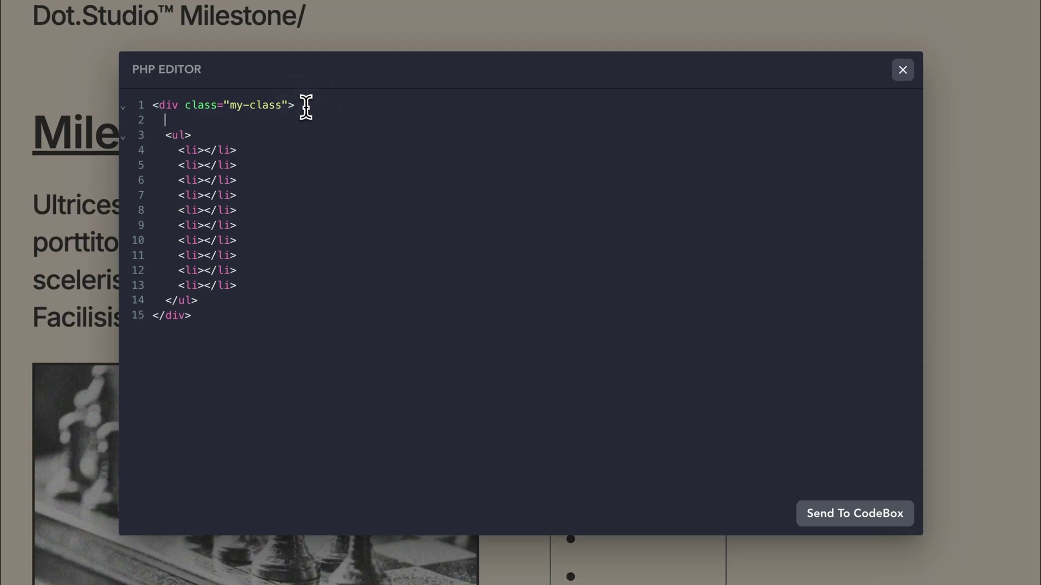
{"action": "type", "text": "<"}
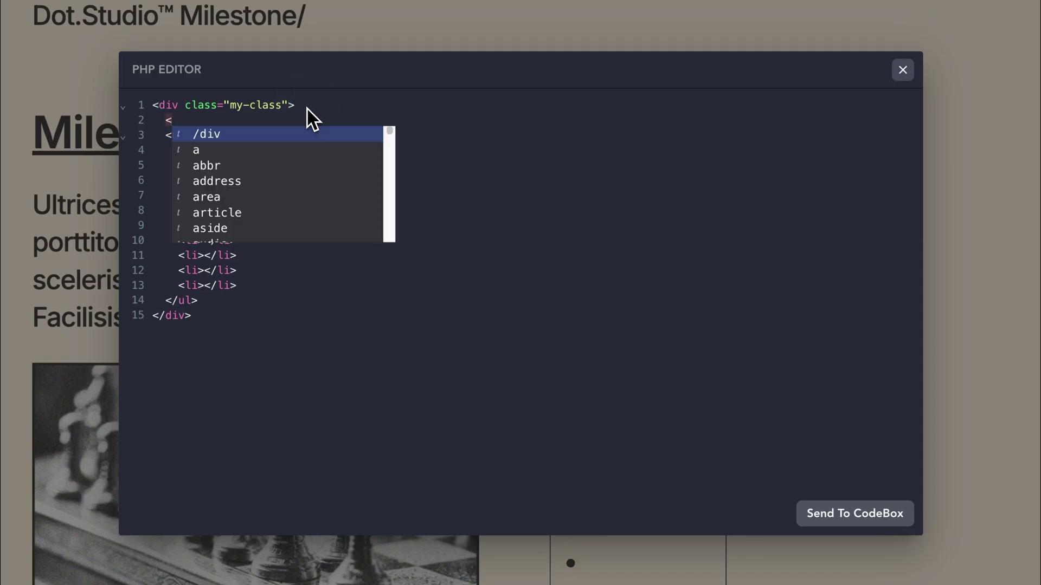
{"action": "type", "text": "sec"}
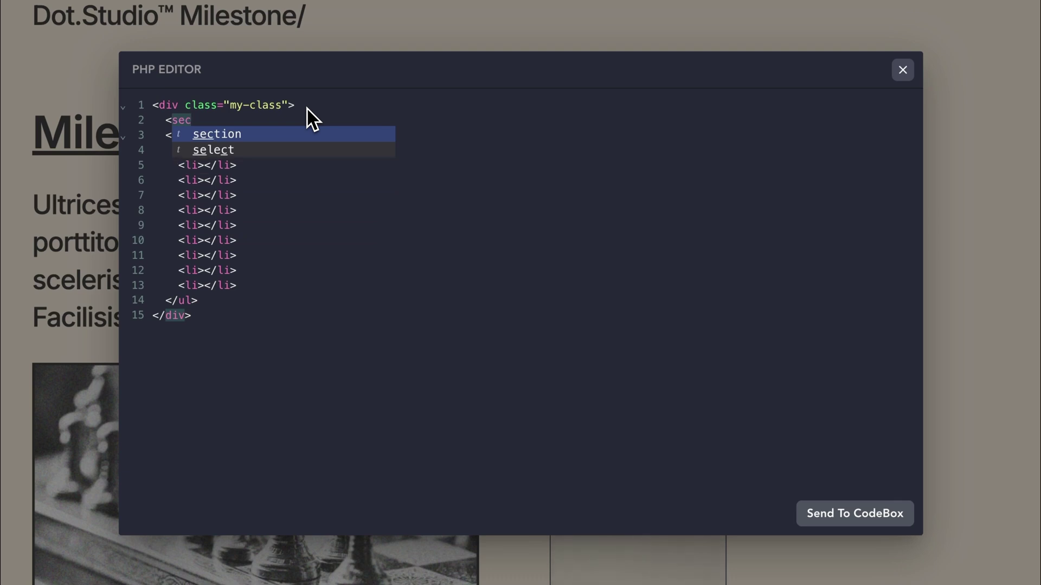
{"action": "key", "text": "Return"}
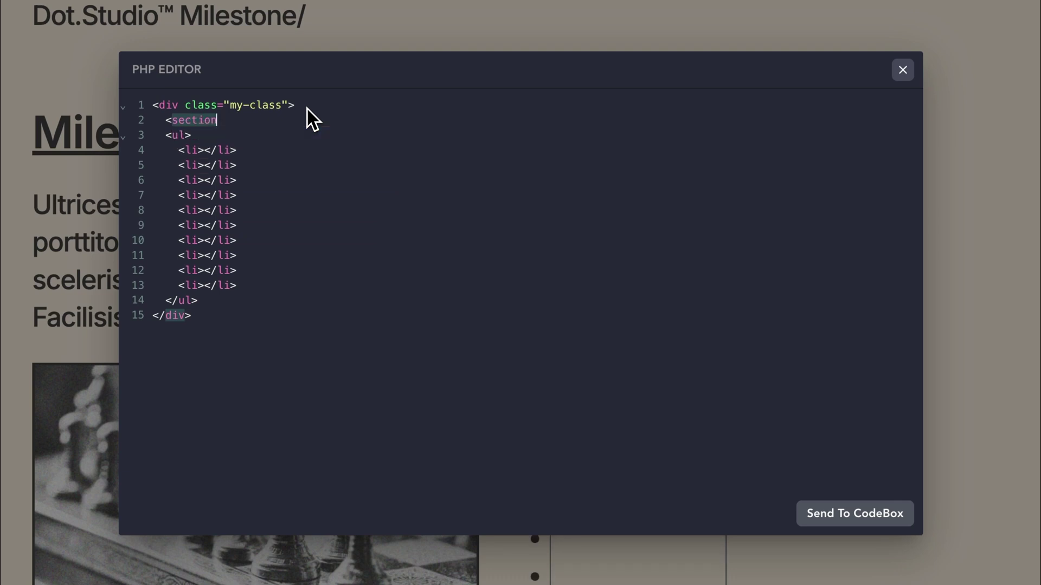
{"action": "type", "text": ">"}
{"action": "key", "text": "Return"}
{"action": "type", "text": "<"}
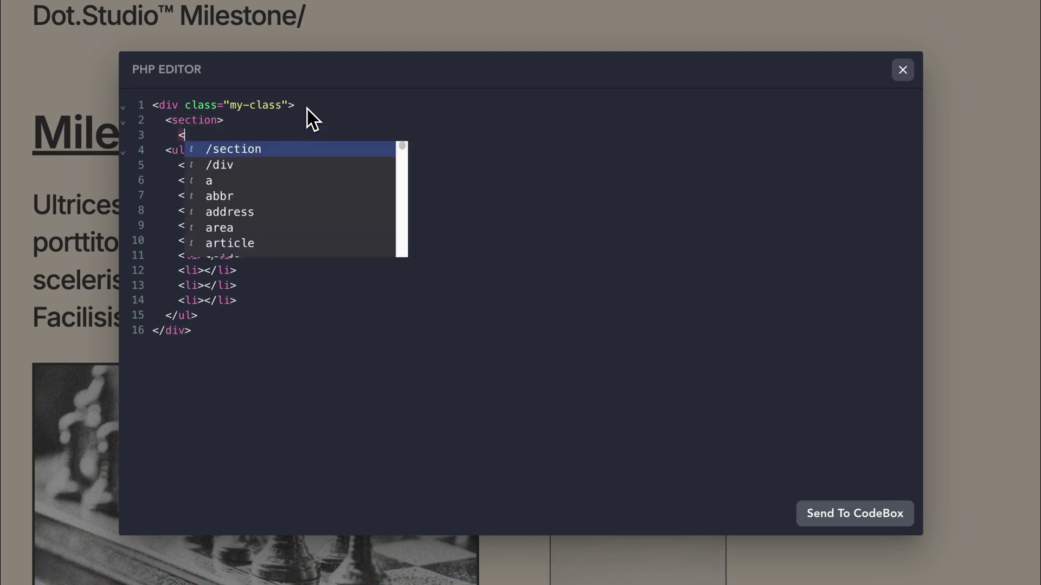
{"action": "type", "text": "/"}
{"action": "key", "text": "Return"}
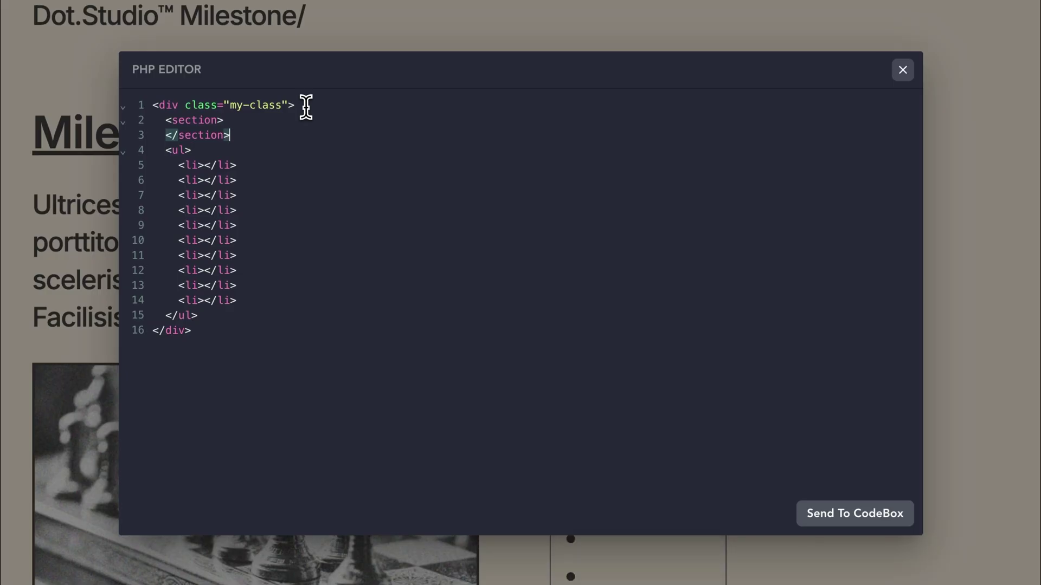
{"action": "left_click_drag", "start_coordinate": [248, 135], "coordinate": [152, 120]}
{"action": "key", "text": "BackSpace"}
{"action": "key", "text": "BackSpace"}
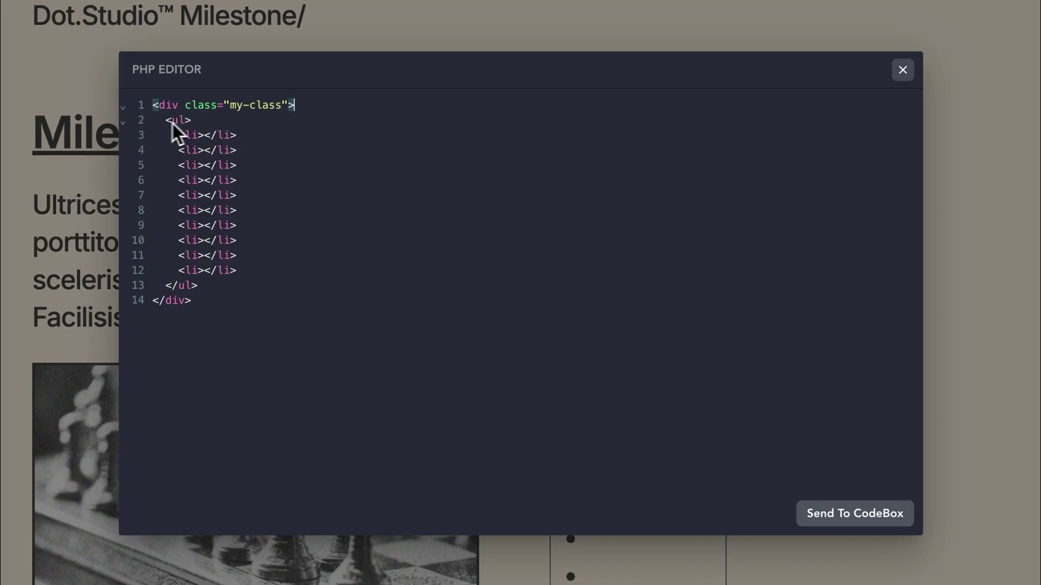
Delete the last four list items using multiple edit points, leaving six
{"action": "left_click", "coordinate": [124, 121]}
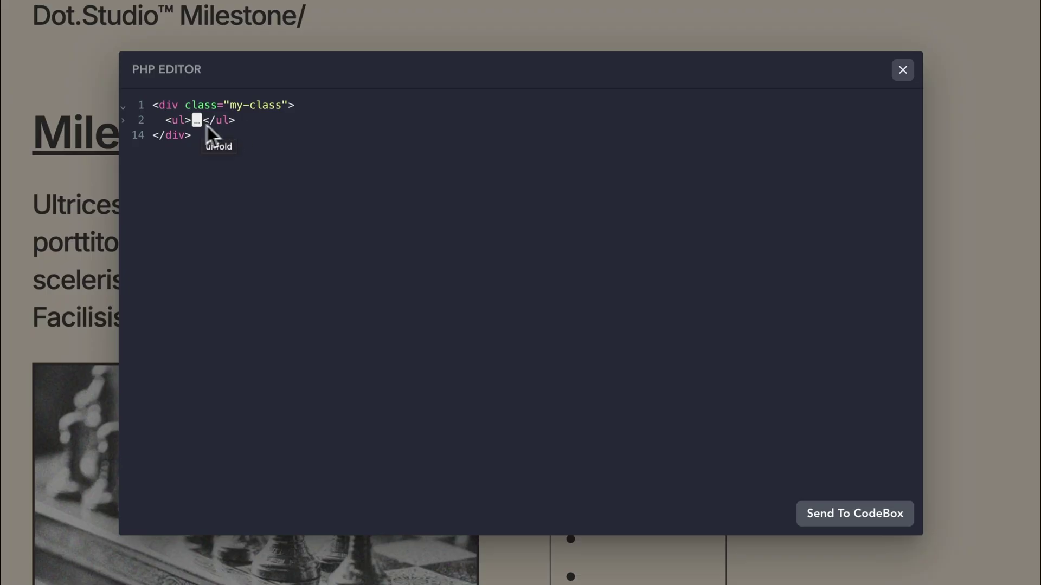
{"action": "left_click", "coordinate": [125, 122]}
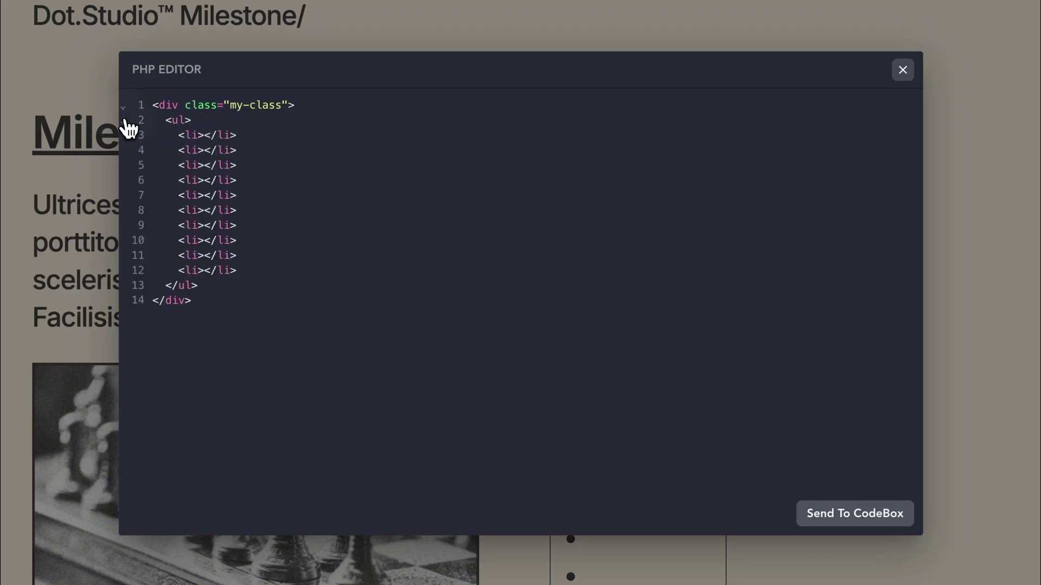
{"action": "left_click", "coordinate": [245, 269]}
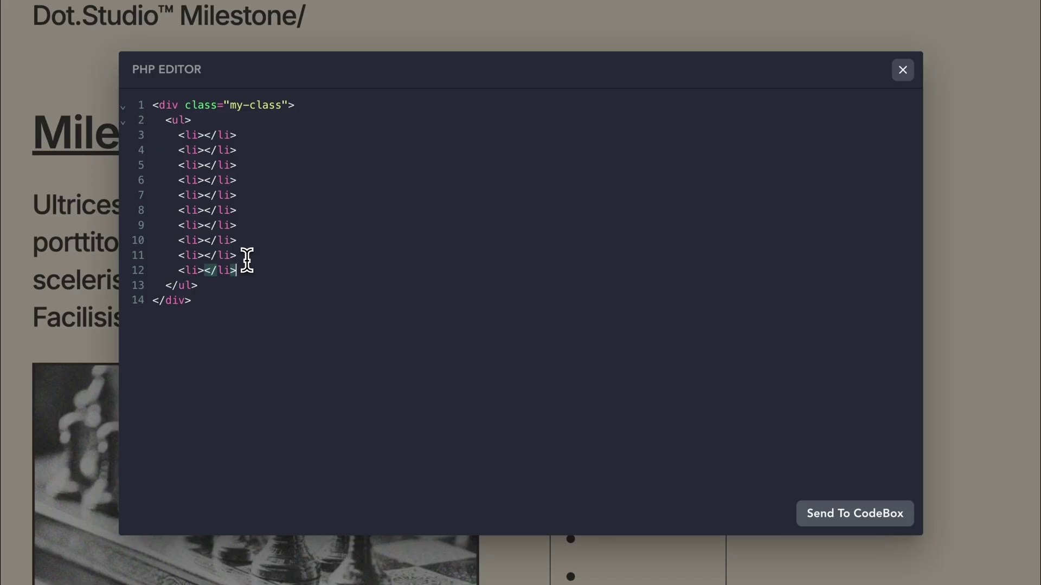
{"action": "left_click", "coordinate": [244, 256], "text": "super"}
{"action": "left_click", "coordinate": [242, 240], "text": "super"}
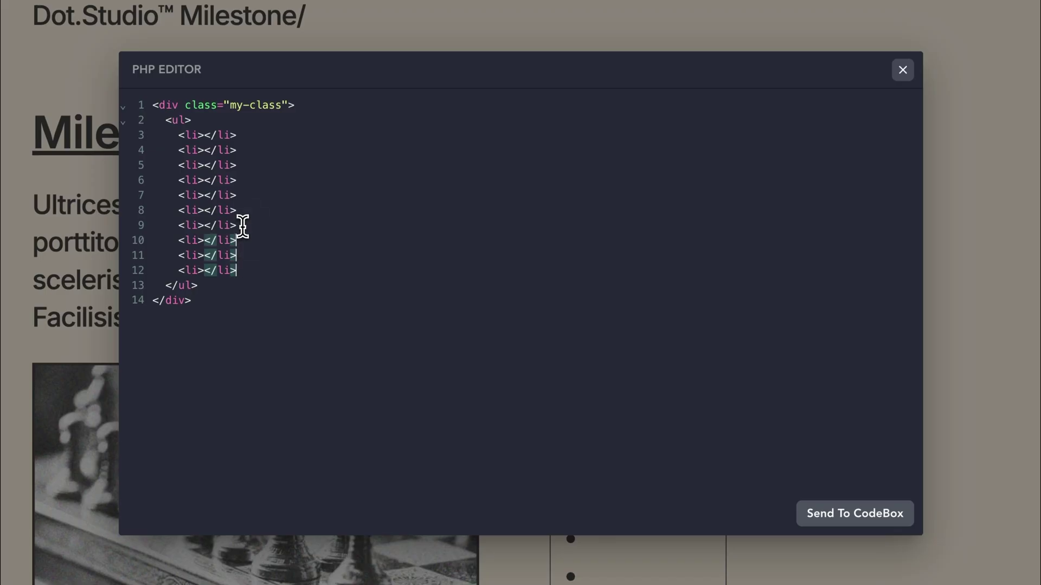
{"action": "left_click", "coordinate": [242, 226], "text": "super"}
{"action": "key", "text": "BackSpace"}
{"action": "key", "text": "BackSpace"}
{"action": "key", "text": "BackSpace"}
{"action": "key", "text": "BackSpace"}
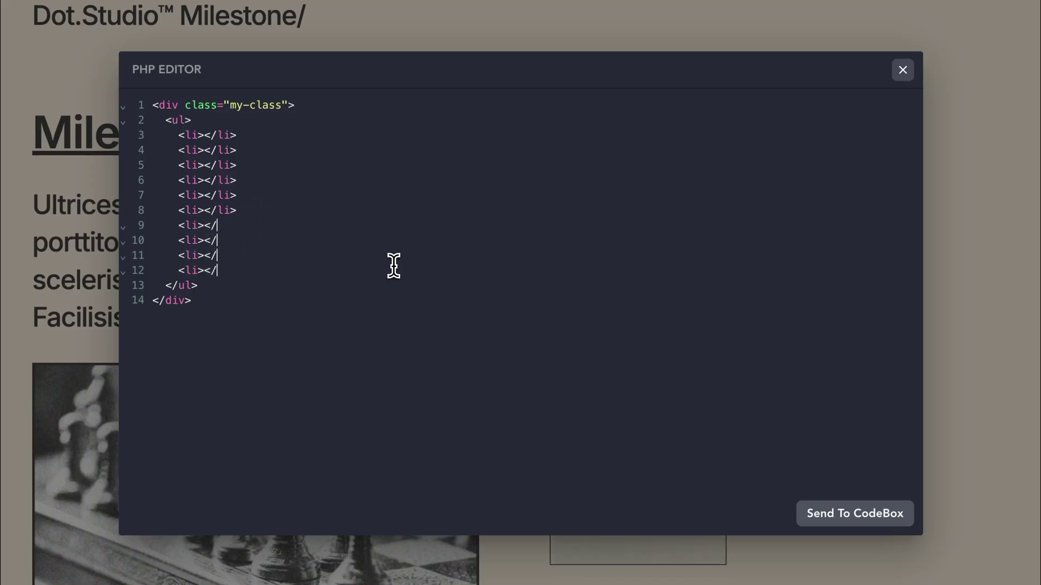
{"action": "key", "text": "BackSpace"}
{"action": "key", "text": "BackSpace"}
{"action": "key", "text": "BackSpace"}
{"action": "key", "text": "BackSpace"}
{"action": "key", "text": "BackSpace"}
{"action": "key", "text": "BackSpace"}
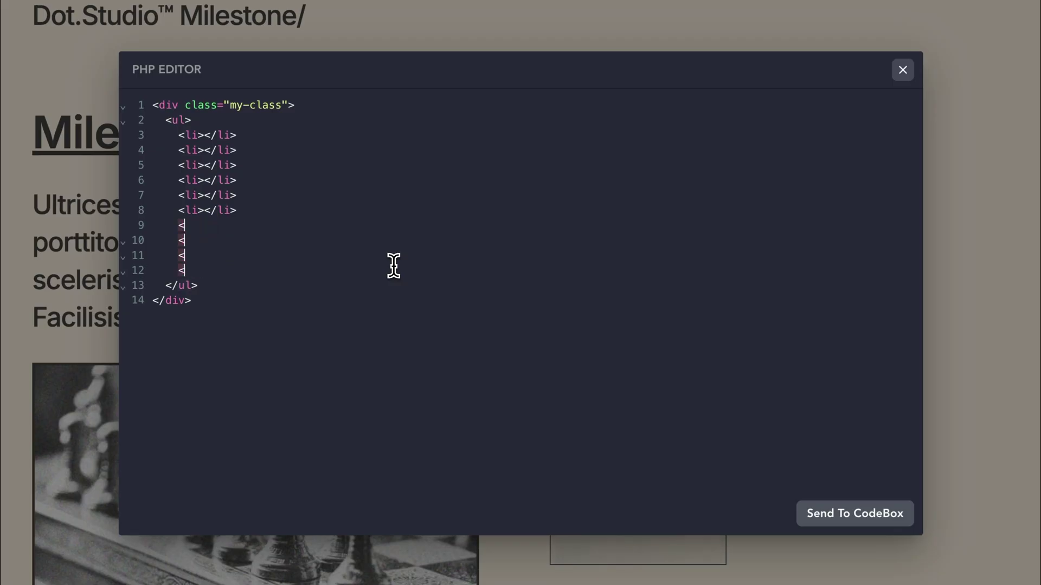
{"action": "key", "text": "BackSpace"}
{"action": "key", "text": "BackSpace"}
Add a trial PHP block with function myFunctionTest(), then delete it entirely
{"action": "left_click", "coordinate": [205, 239]}
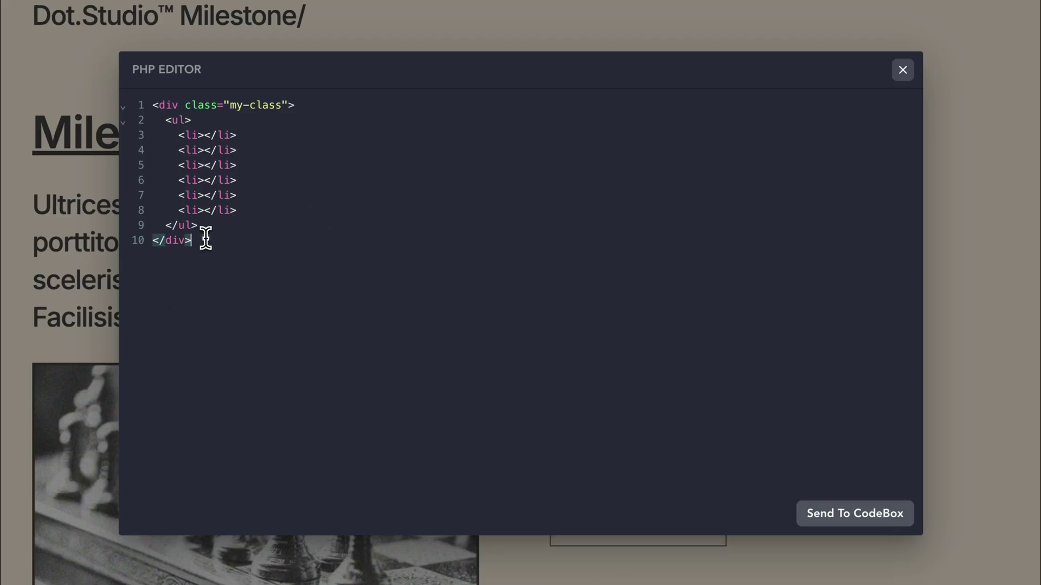
{"action": "key", "text": "Return"}
{"action": "key", "text": "Return"}
{"action": "type", "text": "<?php"}
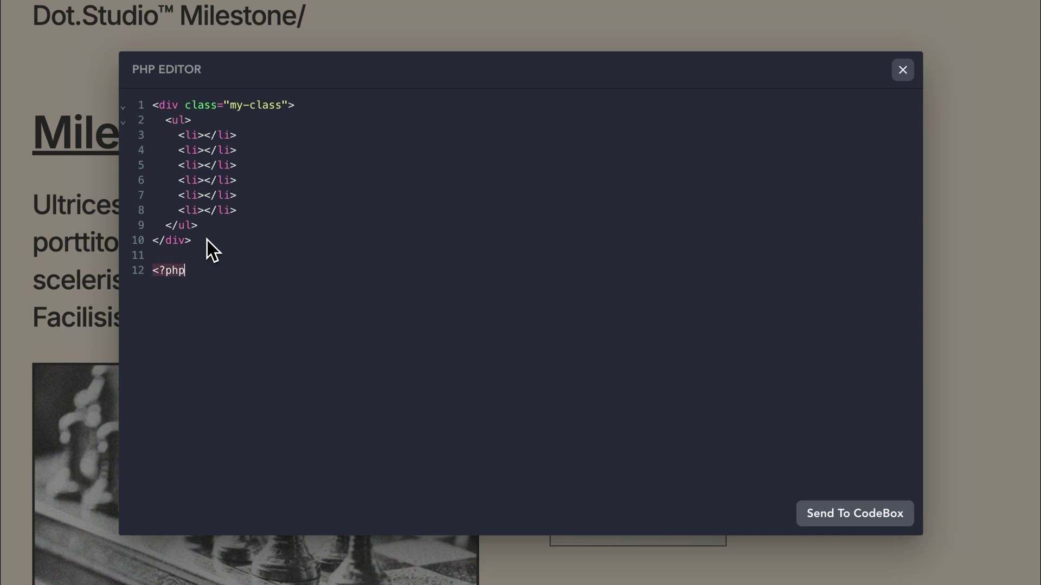
{"action": "key", "text": "Return"}
{"action": "key", "text": "Return"}
{"action": "type", "text": "?>"}
{"action": "key", "text": "Up"}
{"action": "key", "text": "Return"}
{"action": "key", "text": "Return"}
{"action": "key", "text": "Up"}
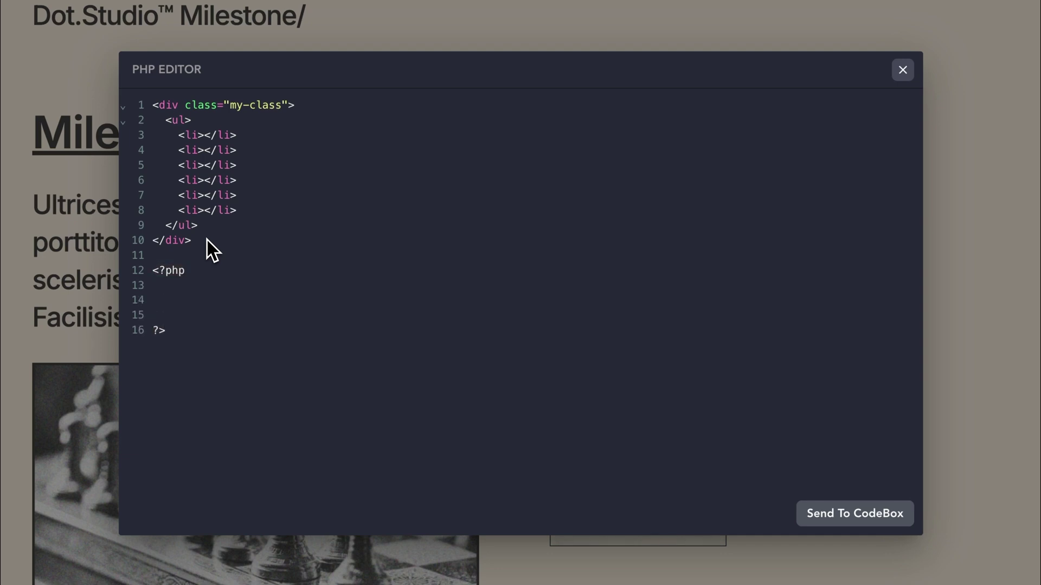
{"action": "type", "text": "function myF"}
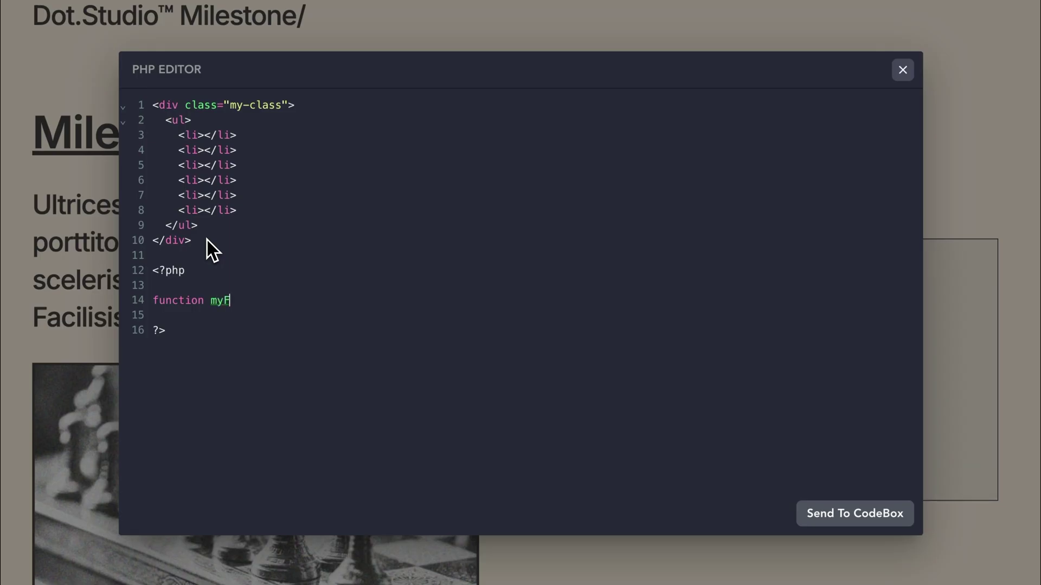
{"action": "type", "text": "unctionTest()"}
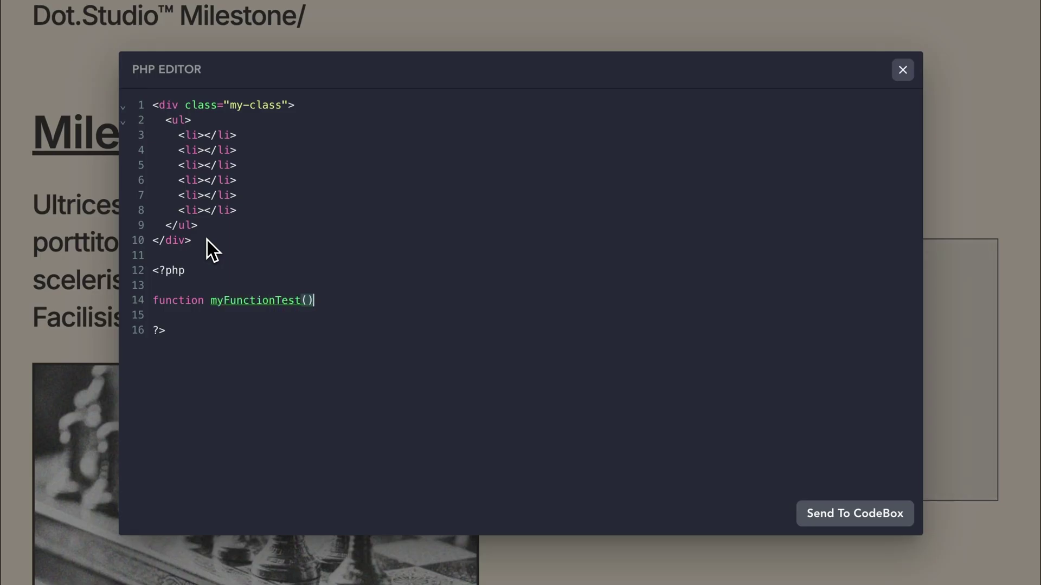
{"action": "type", "text": " {"}
{"action": "key", "text": "Return"}
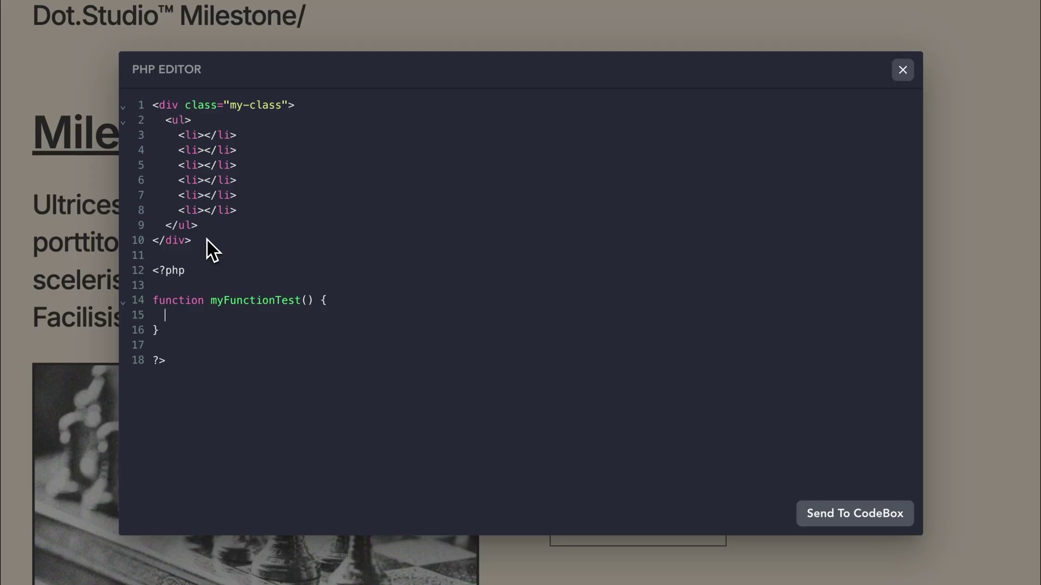
{"action": "left_click_drag", "start_coordinate": [166, 360], "coordinate": [124, 269]}
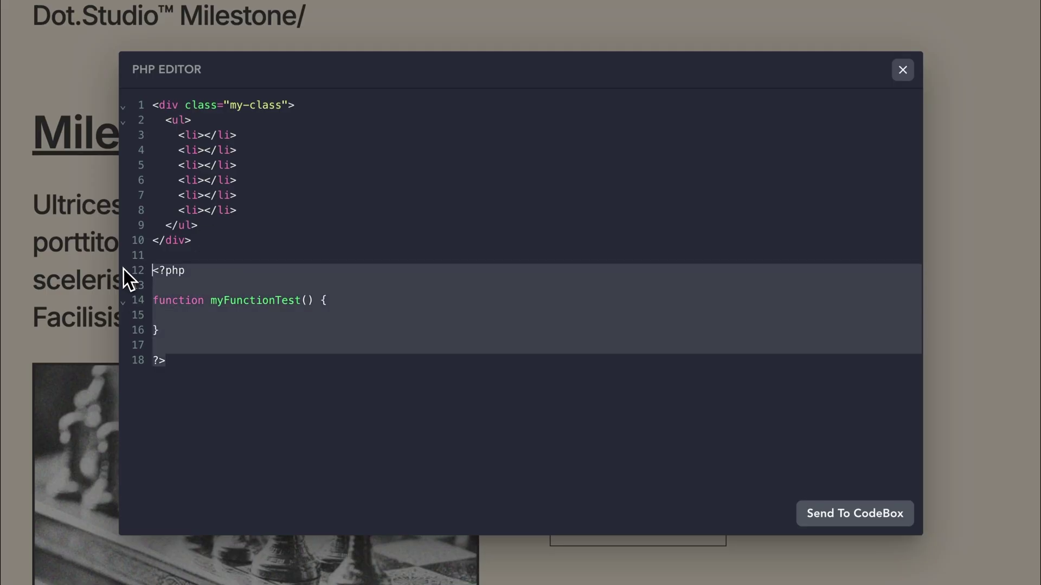
{"action": "key", "text": "BackSpace"}
{"action": "key", "text": "BackSpace"}
{"action": "key", "text": "BackSpace"}
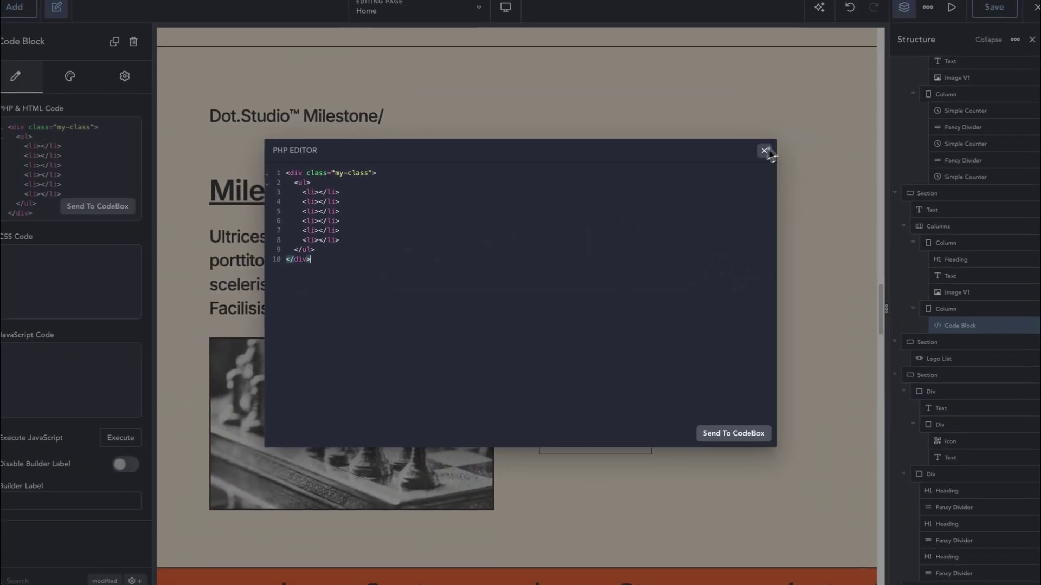
In the expanded CSS editor, write a body rule beginning with a background-color property
{"action": "left_click", "coordinate": [759, 155]}
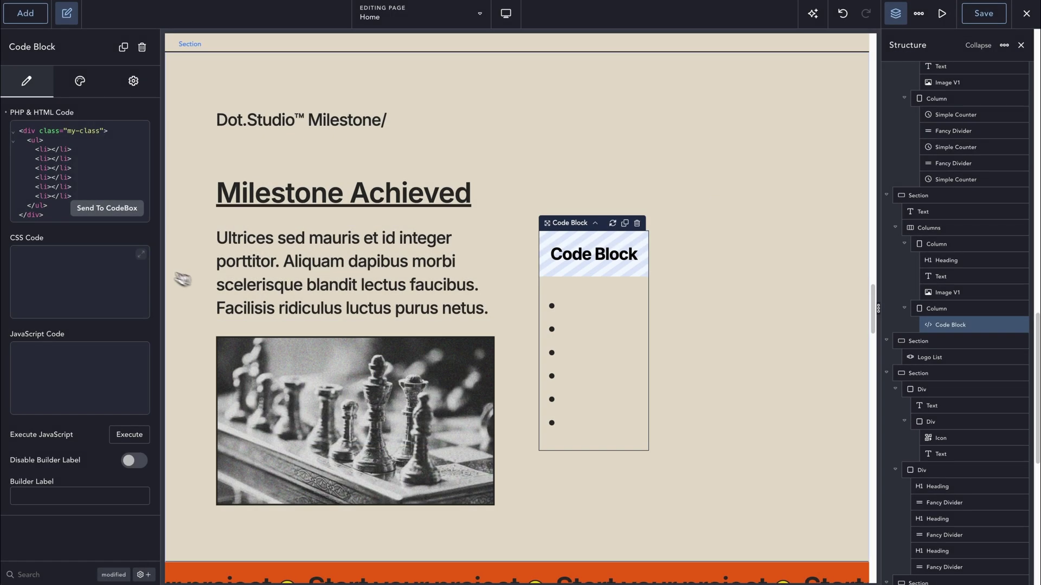
{"action": "left_click", "coordinate": [142, 258]}
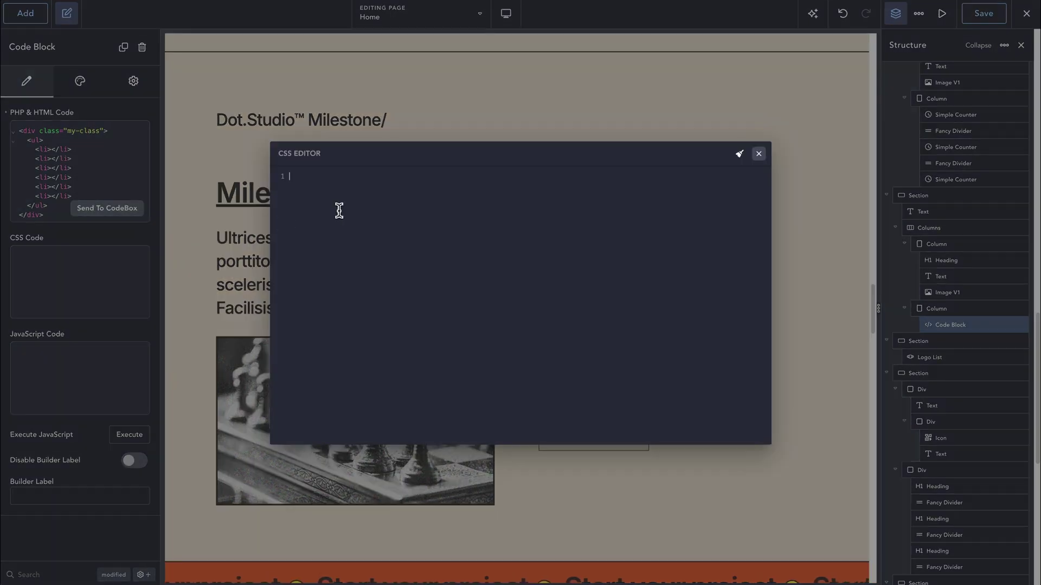
{"action": "type", "text": "bo"}
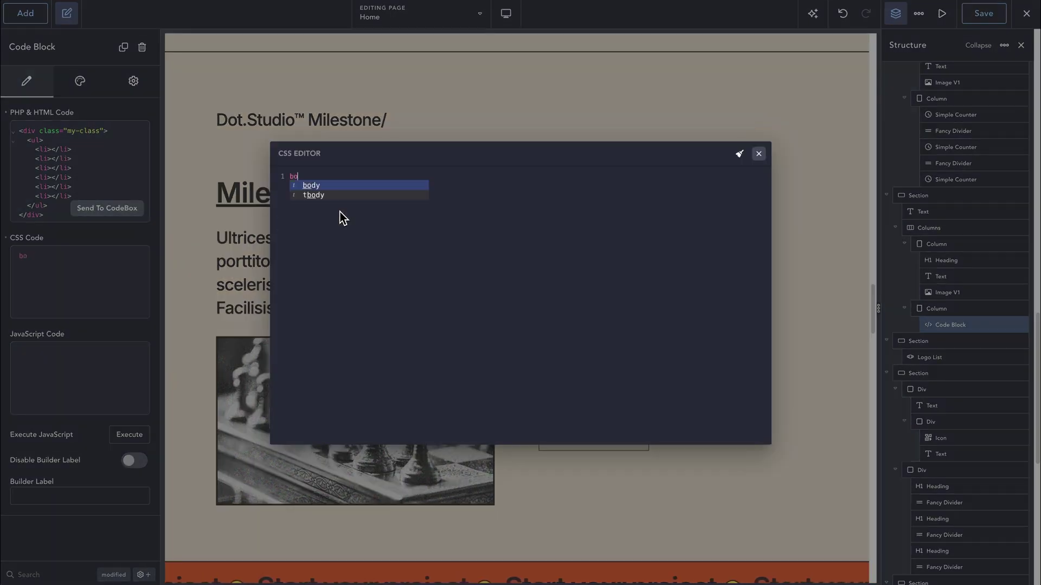
{"action": "key", "text": "Return"}
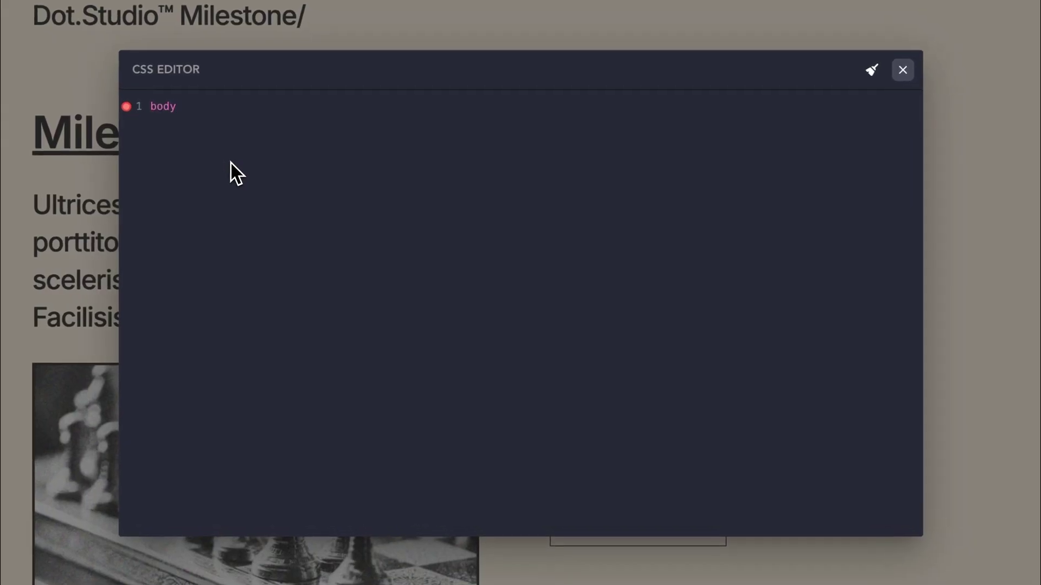
{"action": "type", "text": "{"}
{"action": "key", "text": "Return"}
{"action": "type", "text": "bac"}
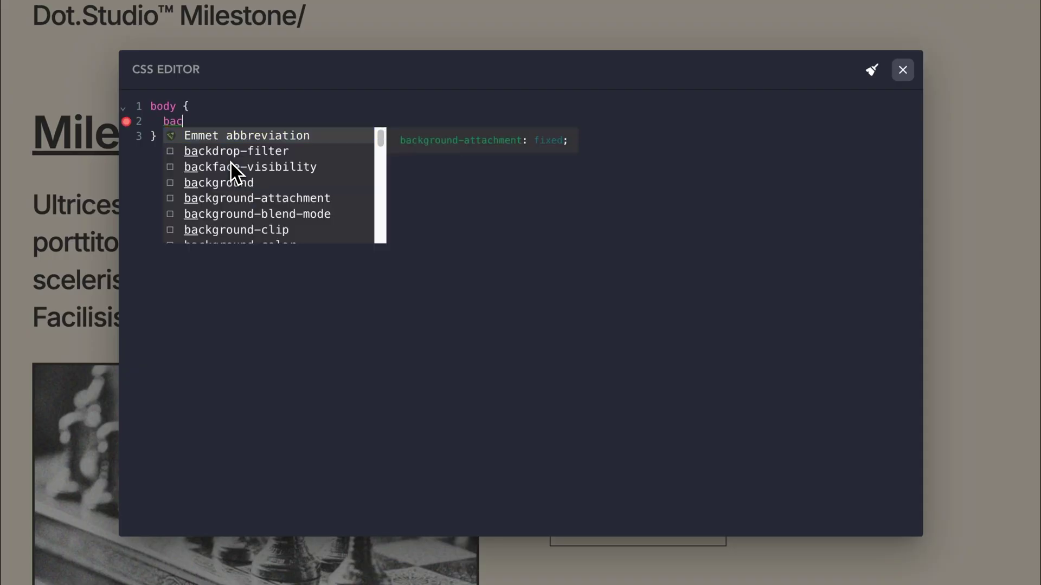
{"action": "type", "text": "kground-c"}
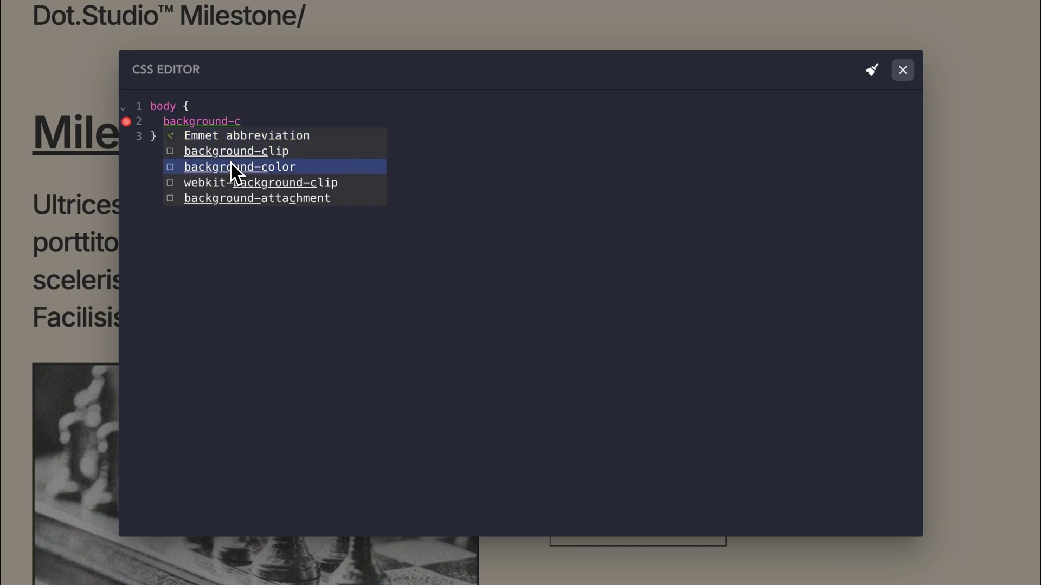
{"action": "left_click", "coordinate": [231, 164]}
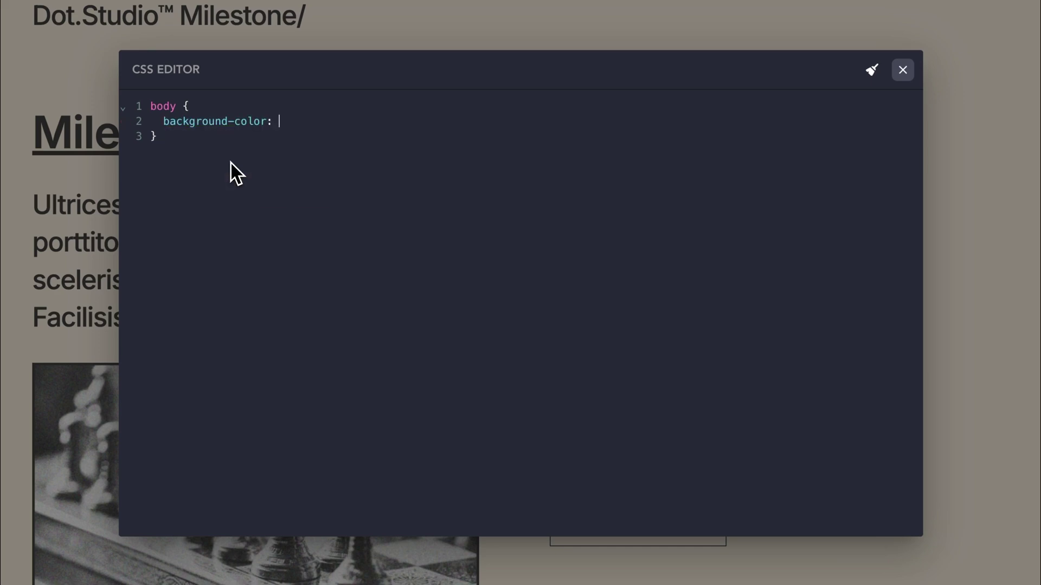
Set background-color to red, then pick the lighter greyish red #996c6c in the colour picker
{"action": "type", "text": "red;"}
{"action": "left_click", "coordinate": [287, 123]}
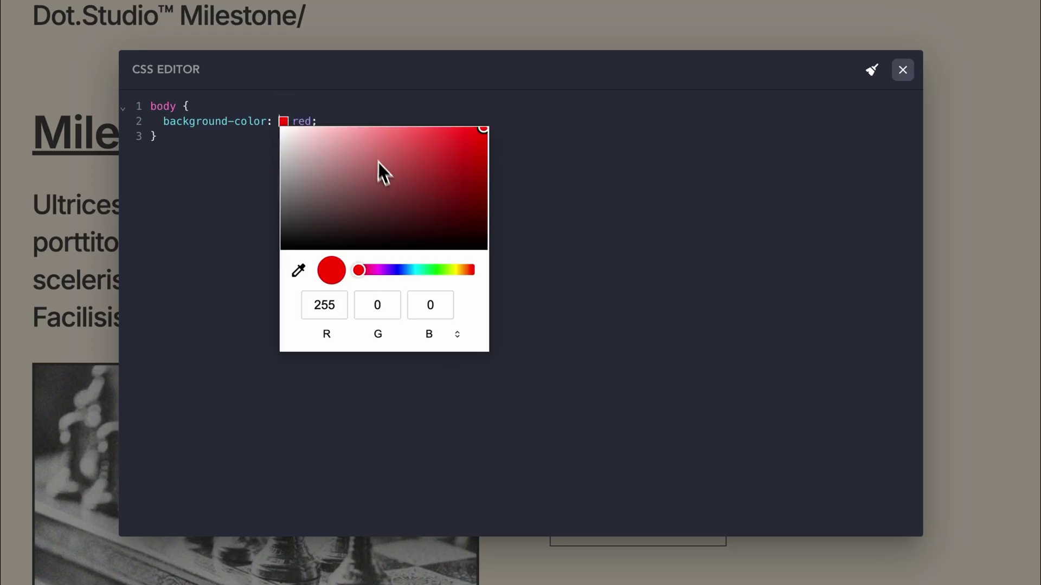
{"action": "left_click", "coordinate": [391, 183]}
{"action": "left_click_drag", "start_coordinate": [392, 184], "coordinate": [343, 179]}
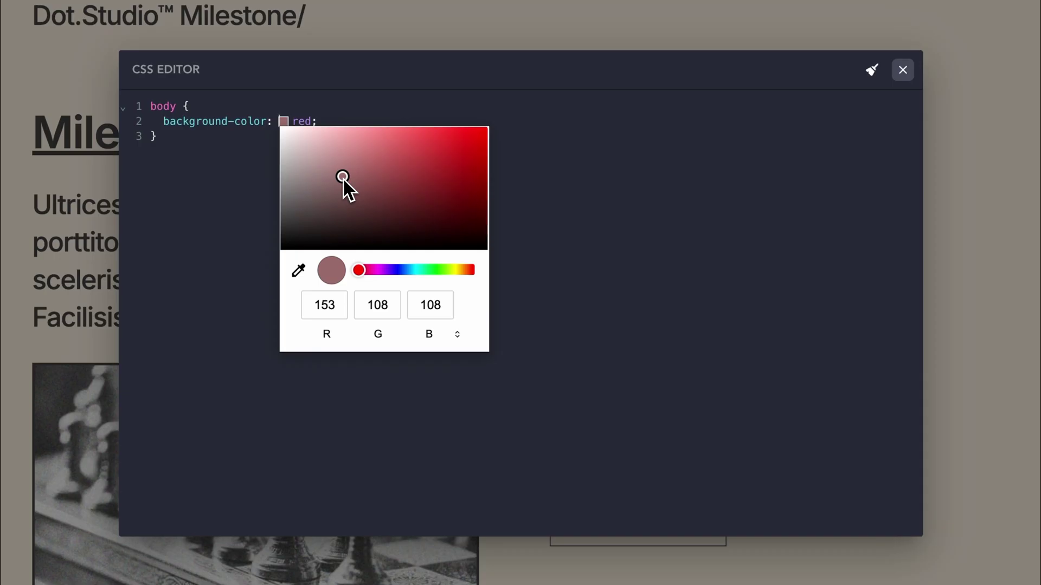
{"action": "left_click", "coordinate": [347, 120]}
Add a trial background: #000 line via the bg abbreviation, then delete it
{"action": "key", "text": "Return"}
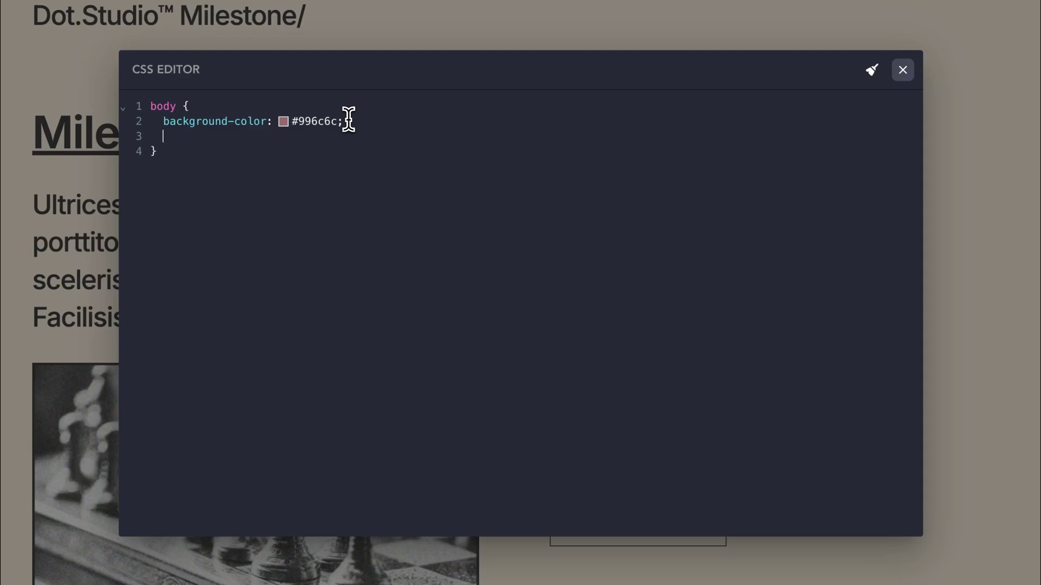
{"action": "type", "text": "n"}
{"action": "key", "text": "BackSpace"}
{"action": "type", "text": "b"}
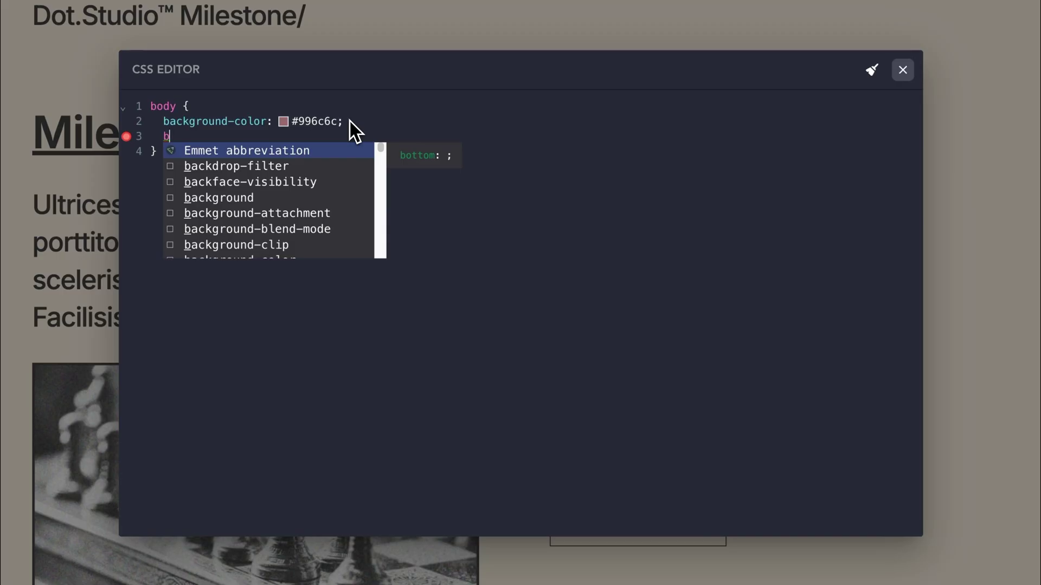
{"action": "key", "text": "Return"}
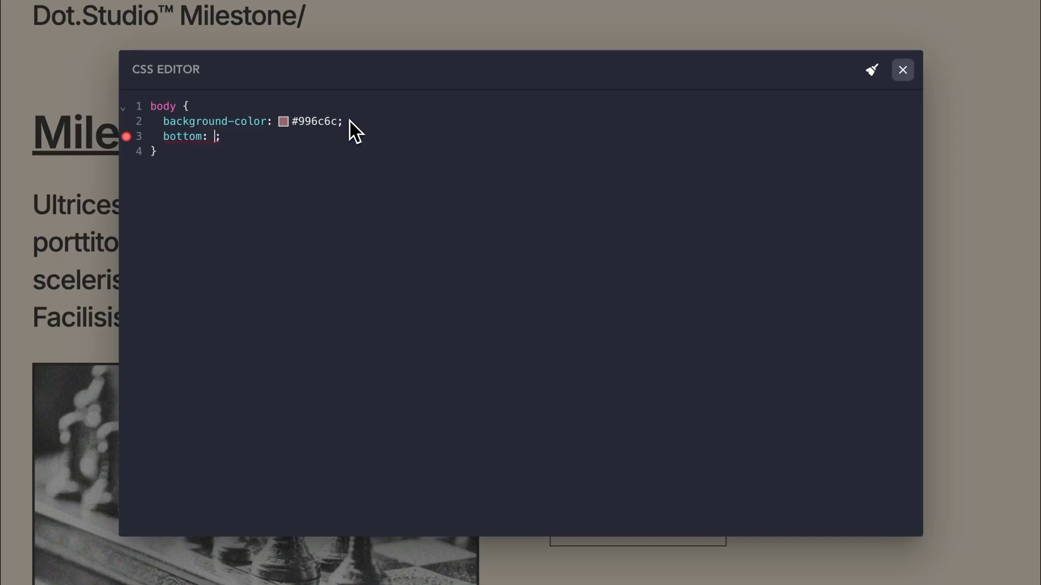
{"action": "key", "text": "BackSpace"}
{"action": "key", "text": "BackSpace"}
{"action": "key", "text": "BackSpace"}
{"action": "key", "text": "BackSpace"}
{"action": "key", "text": "BackSpace"}
{"action": "key", "text": "BackSpace"}
{"action": "key", "text": "BackSpace"}
{"action": "key", "text": "BackSpace"}
{"action": "type", "text": "bg"}
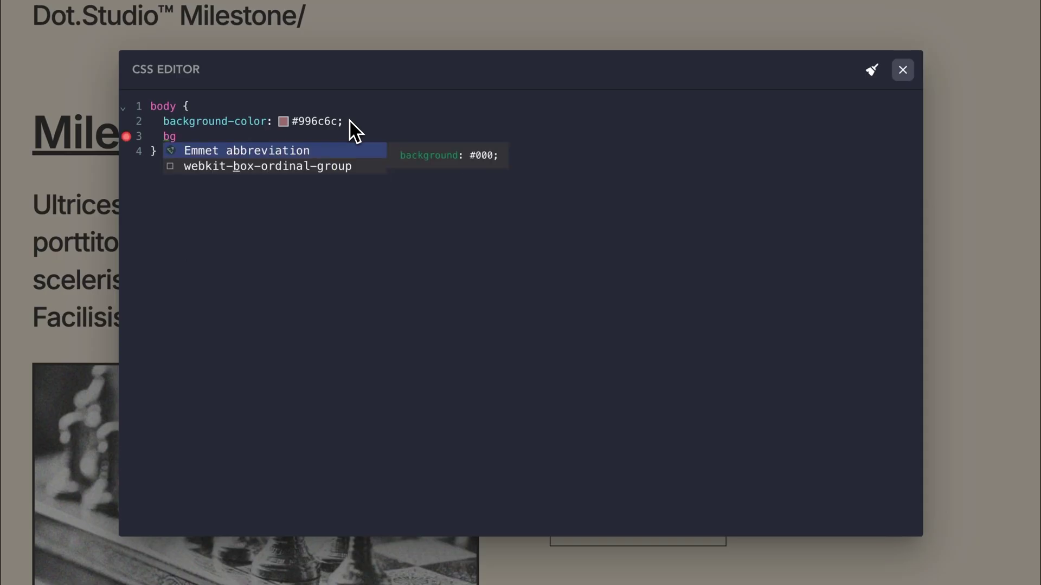
{"action": "key", "text": "Return"}
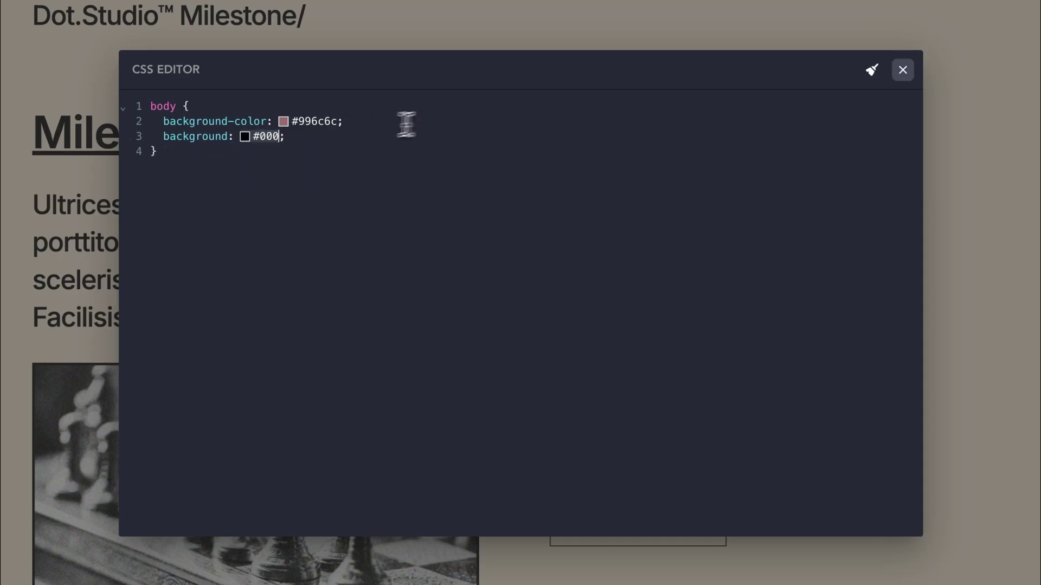
{"action": "left_click_drag", "start_coordinate": [293, 137], "coordinate": [144, 139]}
{"action": "key", "text": "BackSpace"}
{"action": "key", "text": "BackSpace"}
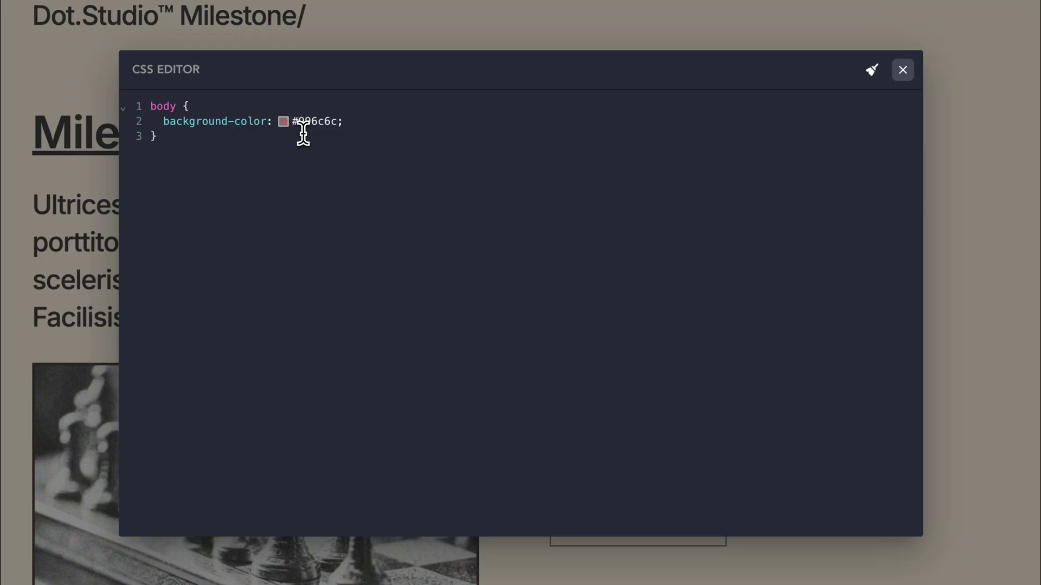
Replace the hex value with var(--bde-palette-color-2), the palette's Color 2
{"action": "key", "text": "BackSpace"}
{"action": "key", "text": "BackSpace"}
{"action": "key", "text": "BackSpace"}
{"action": "key", "text": "BackSpace"}
{"action": "key", "text": "BackSpace"}
{"action": "key", "text": "BackSpace"}
{"action": "key", "text": "BackSpace"}
{"action": "key", "text": "BackSpace"}
{"action": "type", "text": "var(--"}
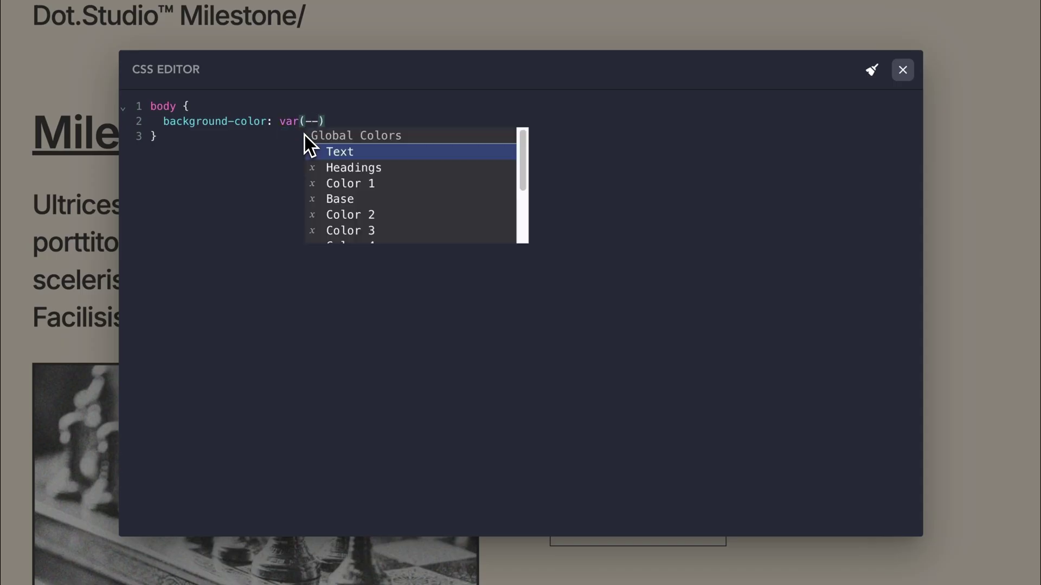
{"action": "key", "text": "Down"}
{"action": "key", "text": "Down"}
{"action": "key", "text": "Down"}
{"action": "key", "text": "Down"}
{"action": "key", "text": "Down"}
{"action": "key", "text": "Down"}
{"action": "key", "text": "Down"}
{"action": "key", "text": "Down"}
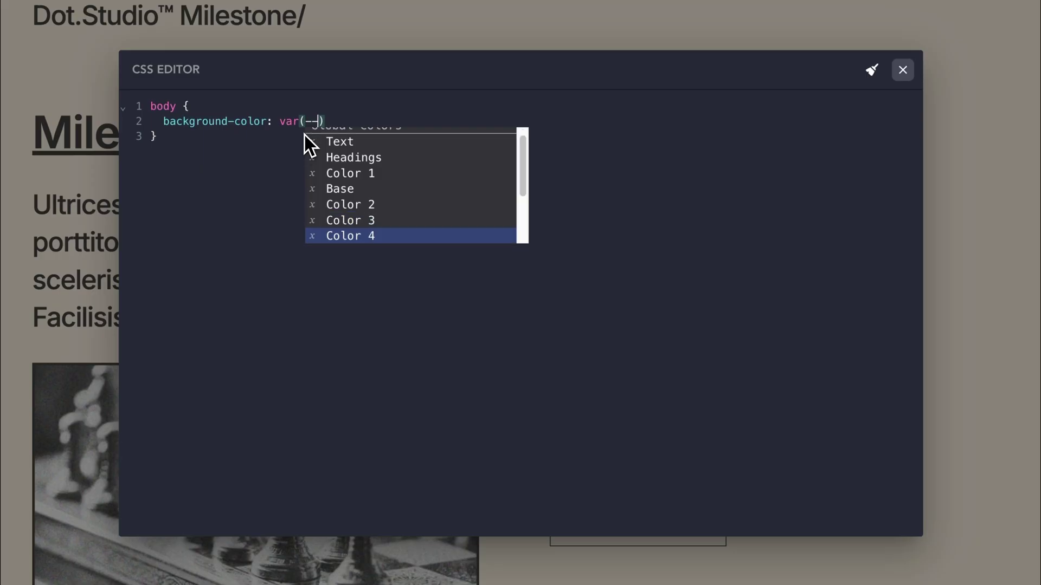
{"action": "key", "text": "Up"}
{"action": "key", "text": "Up"}
{"action": "key", "text": "Up"}
{"action": "key", "text": "Up"}
{"action": "key", "text": "Up"}
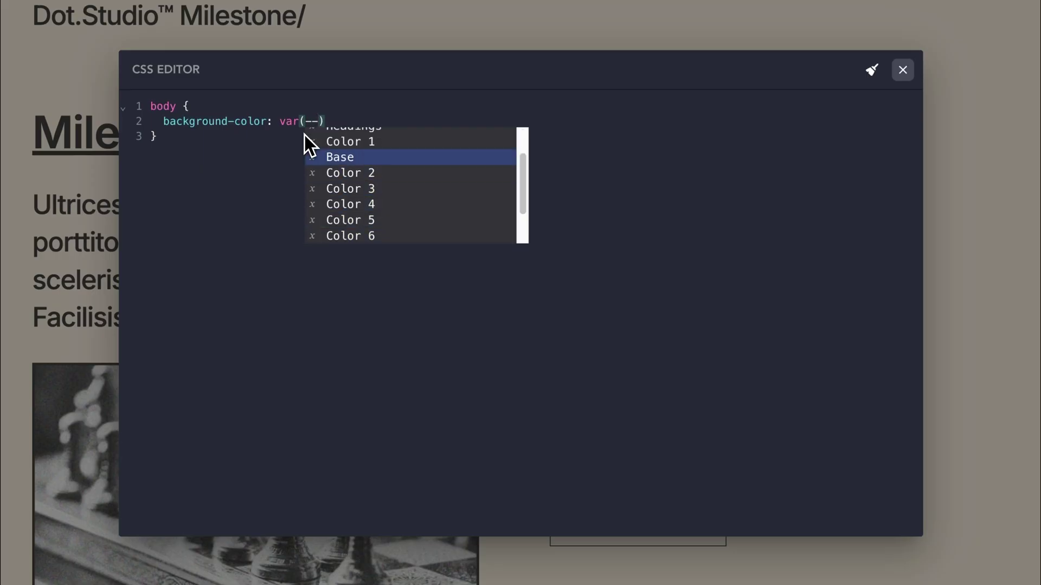
{"action": "key", "text": "Down"}
{"action": "key", "text": "Down"}
{"action": "key", "text": "Down"}
{"action": "key", "text": "Down"}
{"action": "key", "text": "Down"}
{"action": "key", "text": "Down"}
{"action": "key", "text": "Down"}
{"action": "key", "text": "Down"}
{"action": "key", "text": "Down"}
{"action": "key", "text": "Down"}
{"action": "key", "text": "Down"}
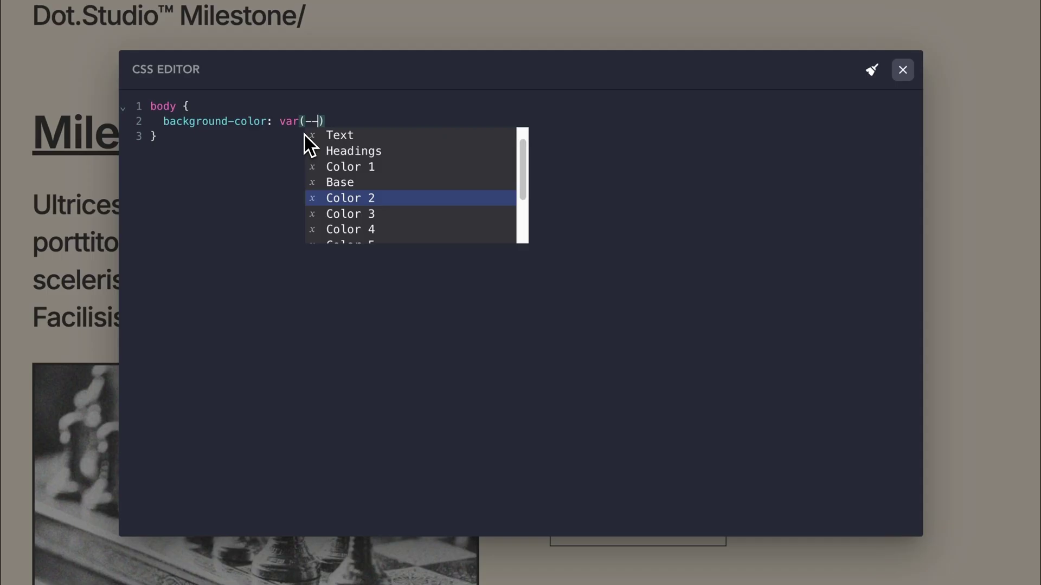
{"action": "key", "text": "Return"}
{"action": "key", "text": "Return"}
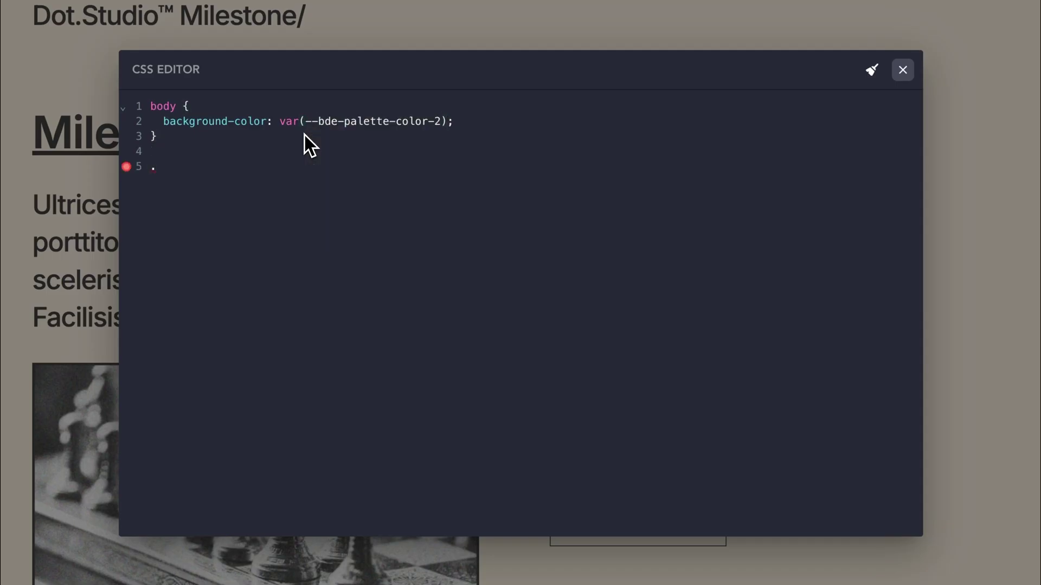
Start a new rule for the .tilt--right selector with its braces on separate lines
{"action": "type", "text": ".ti"}
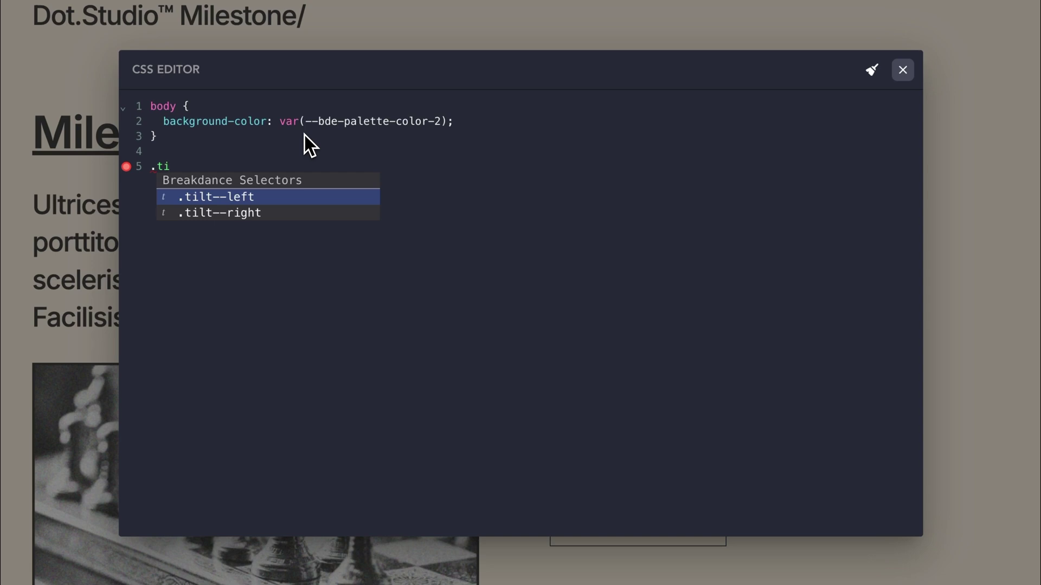
{"action": "key", "text": "Down"}
{"action": "key", "text": "Up"}
{"action": "key", "text": "Down"}
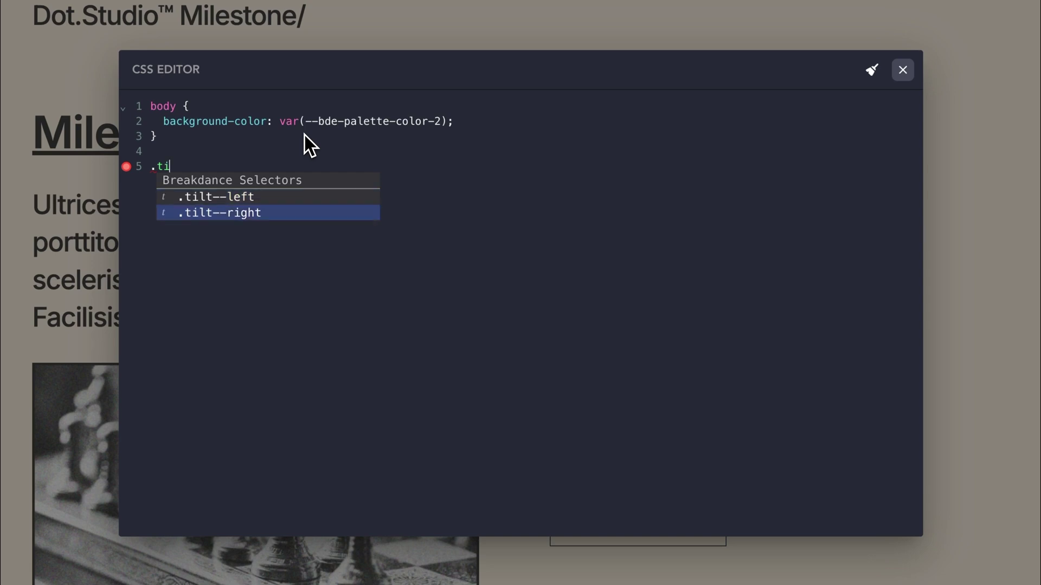
{"action": "key", "text": "Return"}
{"action": "type", "text": "{"}
{"action": "key", "text": "Return"}
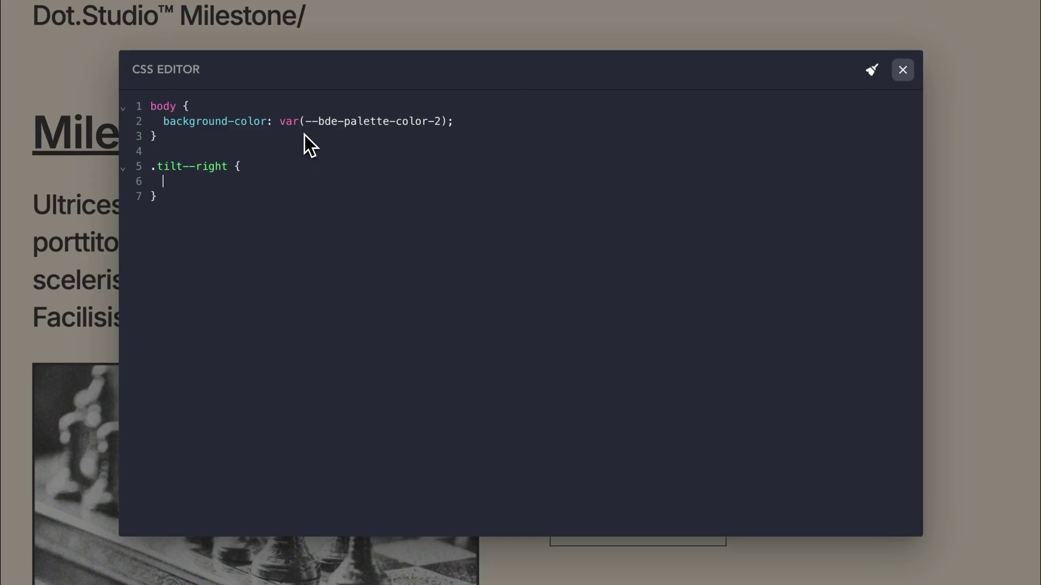
Give .tilt--right the declaration color: red and reformat the stylesheet's indentation
{"action": "key", "text": "BackSpace"}
{"action": "type", "text": "color:"}
{"action": "key", "text": "Down"}
{"action": "key", "text": "Return"}
{"action": "type", "text": "re"}
{"action": "key", "text": "Return"}
{"action": "left_click", "coordinate": [163, 121]}
{"action": "key", "text": "BackSpace"}
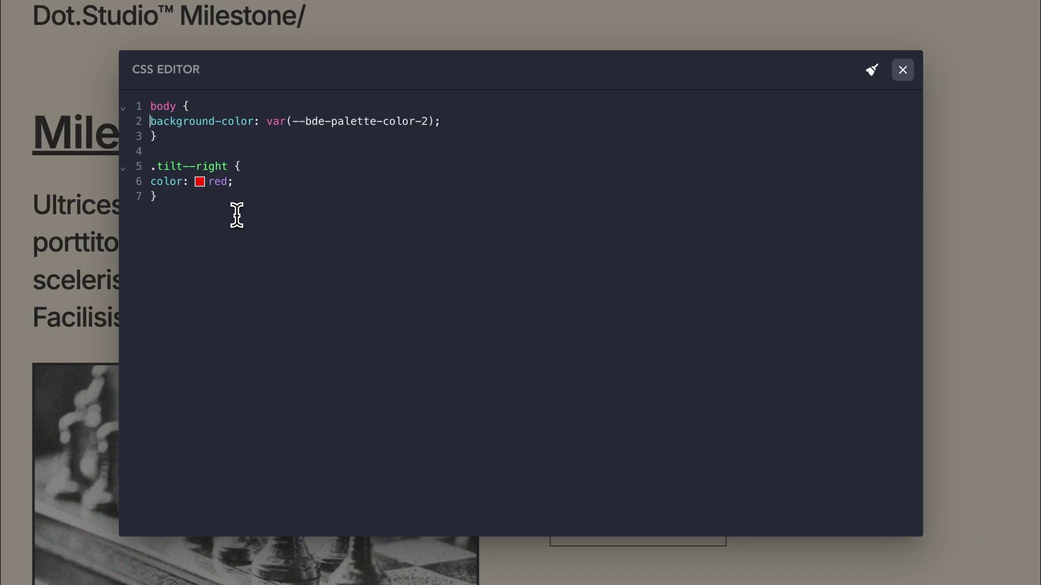
{"action": "left_click", "coordinate": [871, 75]}
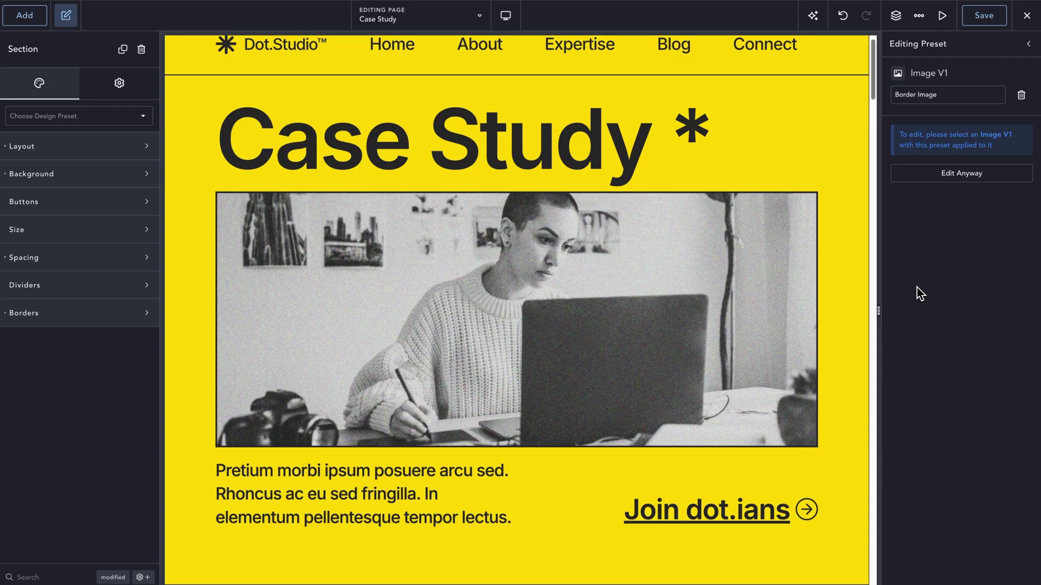
Select the Case Study hero image and expand, then collapse, its Border Image preset's Image options
{"action": "left_click", "coordinate": [562, 276]}
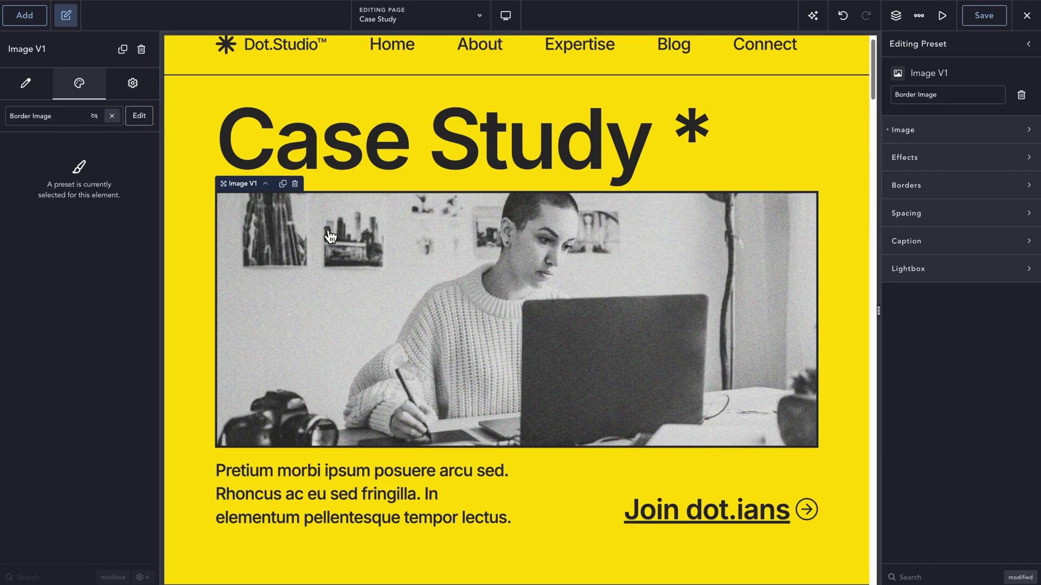
{"action": "left_click", "coordinate": [954, 133]}
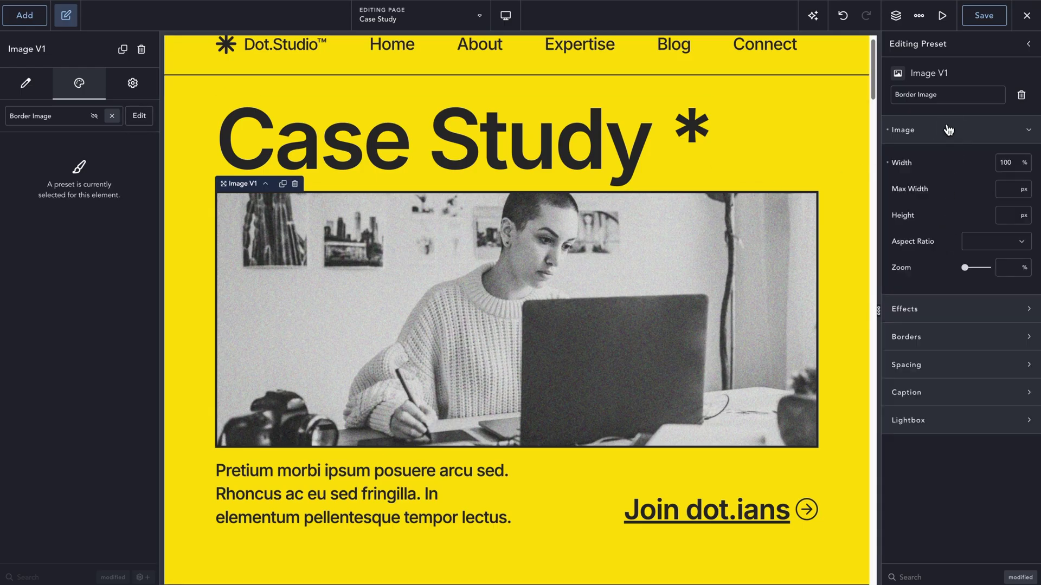
{"action": "left_click", "coordinate": [948, 130]}
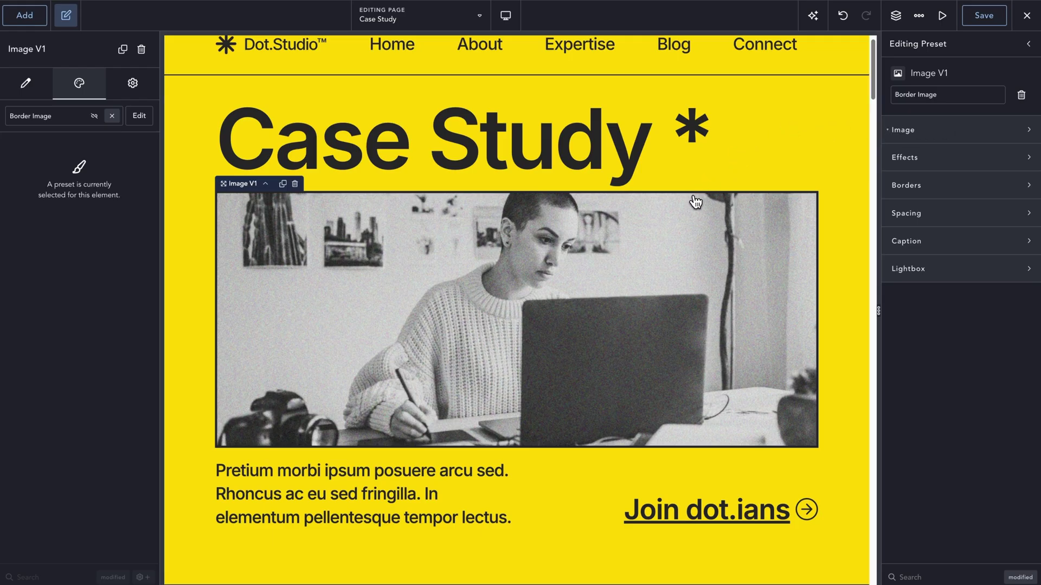
Scroll the canvas down past Barista Coffee Cafe to the Adèlè Cosmetique section
{"action": "scroll", "coordinate": [695, 202], "scroll_direction": "down", "scroll_amount": 10}
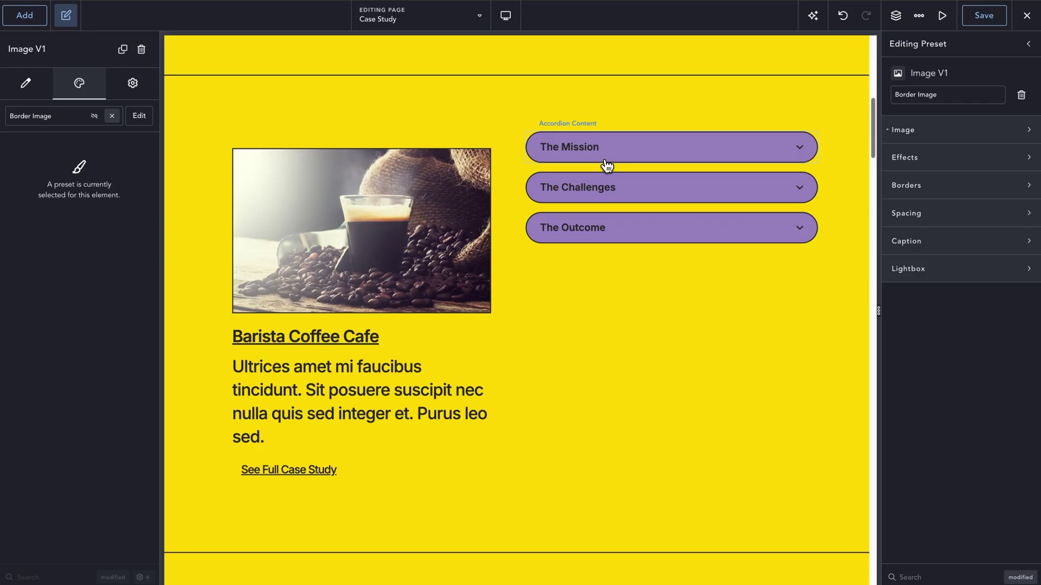
{"action": "scroll", "coordinate": [607, 166], "scroll_direction": "down", "scroll_amount": 8}
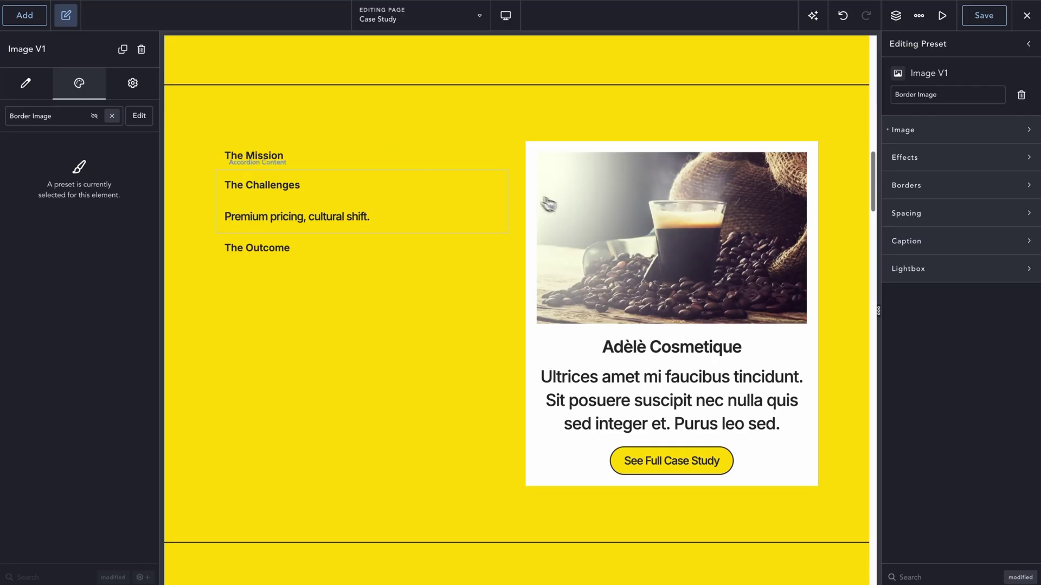
Apply the Purple design preset to the Adèlè Cosmetique Advanced Accordion
{"action": "left_click", "coordinate": [401, 156]}
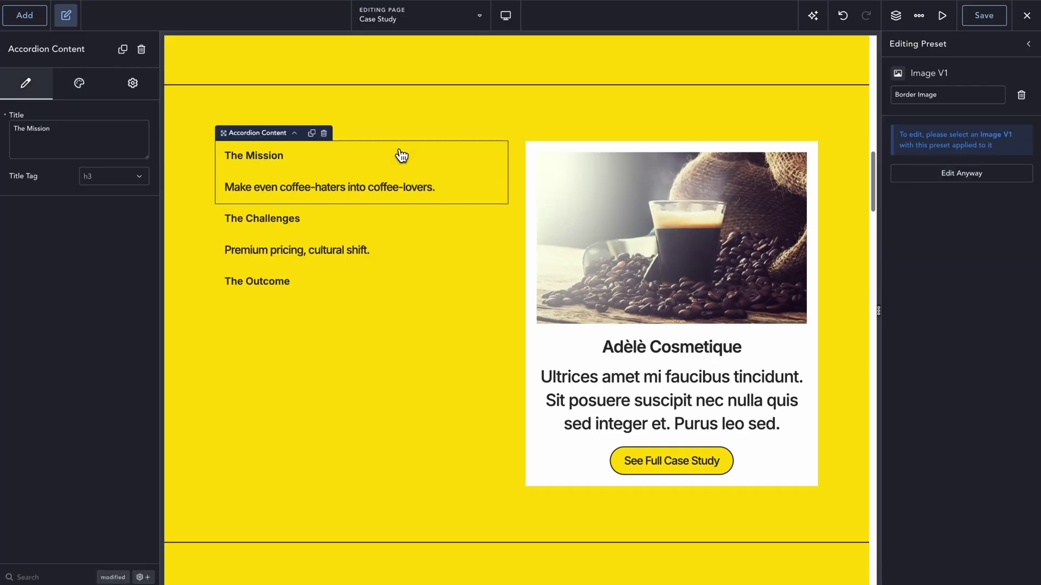
{"action": "left_click", "coordinate": [294, 134]}
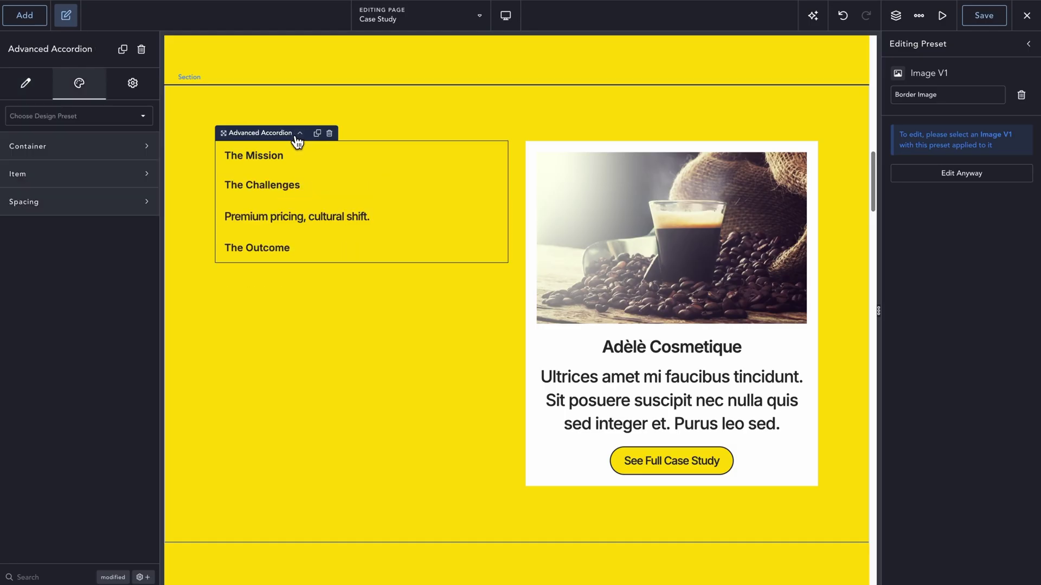
{"action": "left_click", "coordinate": [97, 115]}
{"action": "left_click", "coordinate": [43, 151]}
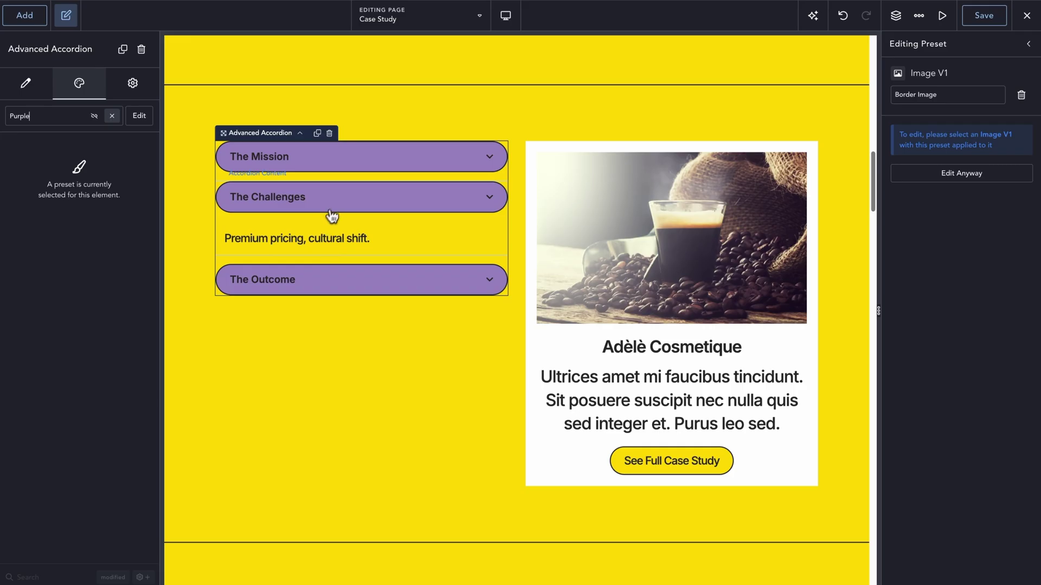
{"action": "scroll", "coordinate": [333, 215], "scroll_direction": "up", "scroll_amount": 7}
{"action": "scroll", "coordinate": [339, 216], "scroll_direction": "down", "scroll_amount": 7}
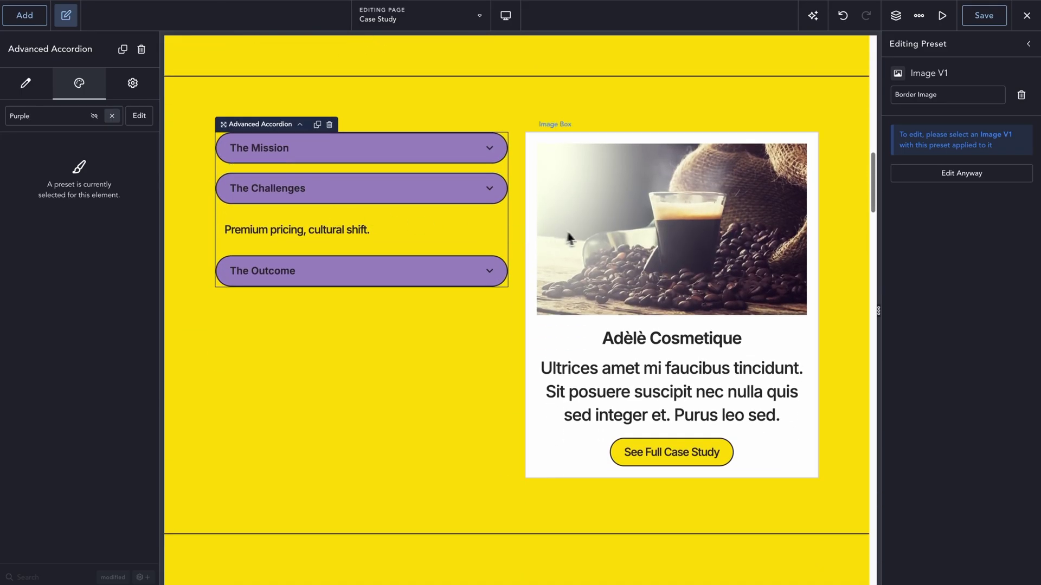
Apply the Case Study Image Box Yellow preset to the Adèlè Cosmetique image box
{"action": "left_click", "coordinate": [576, 232]}
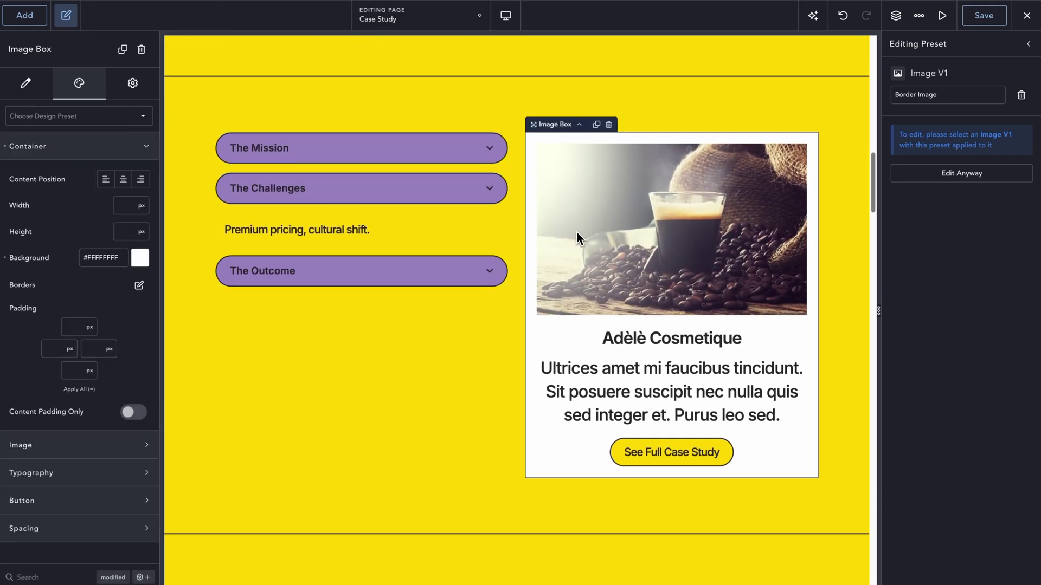
{"action": "left_click", "coordinate": [73, 116]}
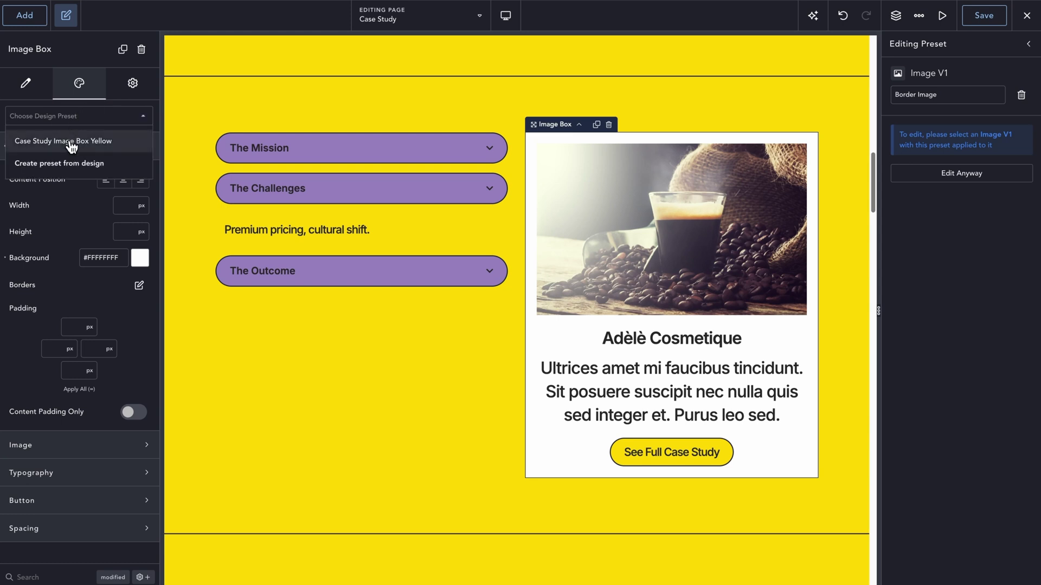
{"action": "left_click", "coordinate": [71, 142]}
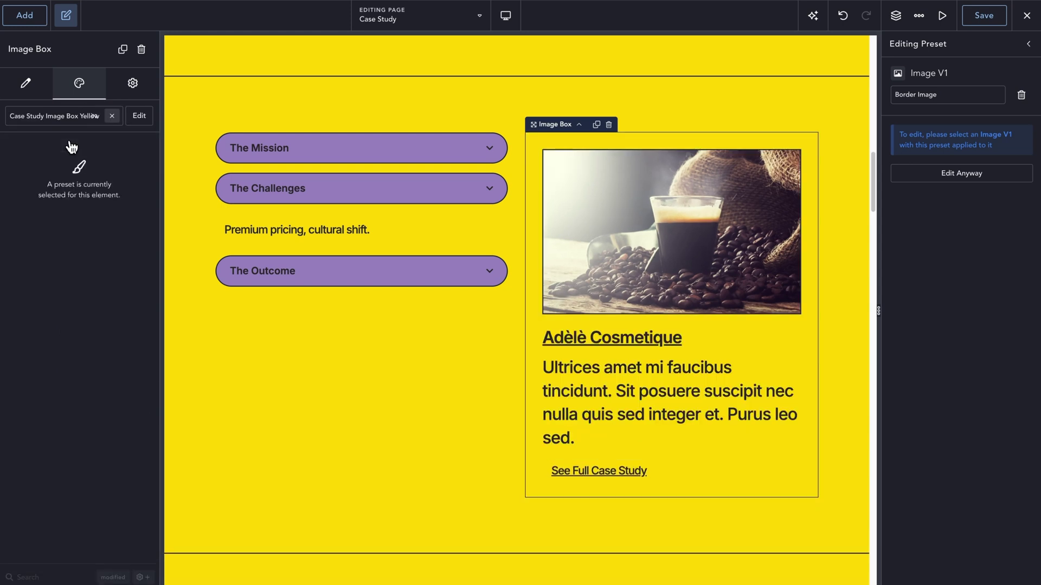
{"action": "scroll", "coordinate": [375, 357], "scroll_direction": "up", "scroll_amount": 8}
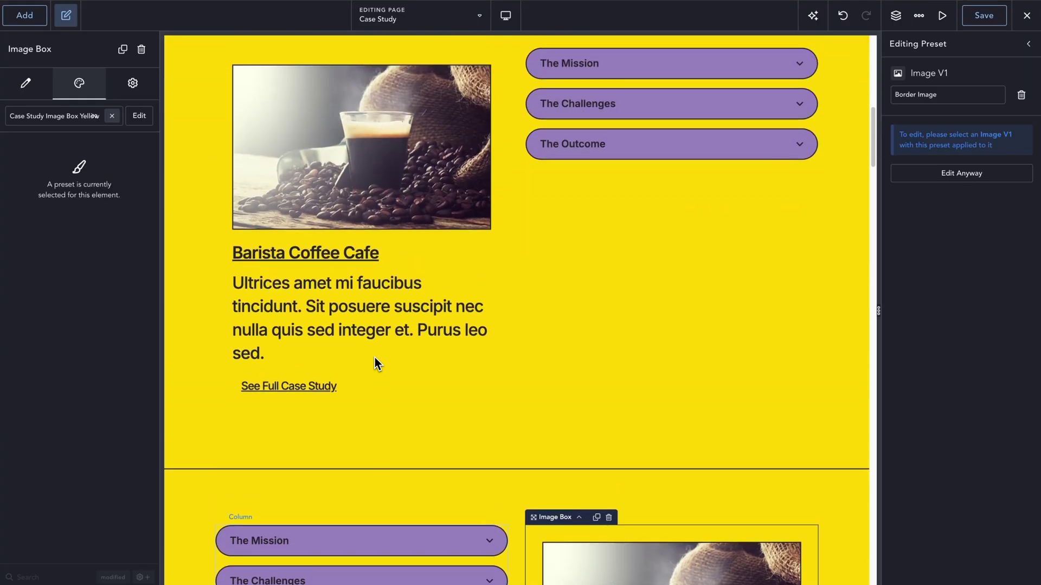
{"action": "scroll", "coordinate": [375, 357], "scroll_direction": "down", "scroll_amount": 8}
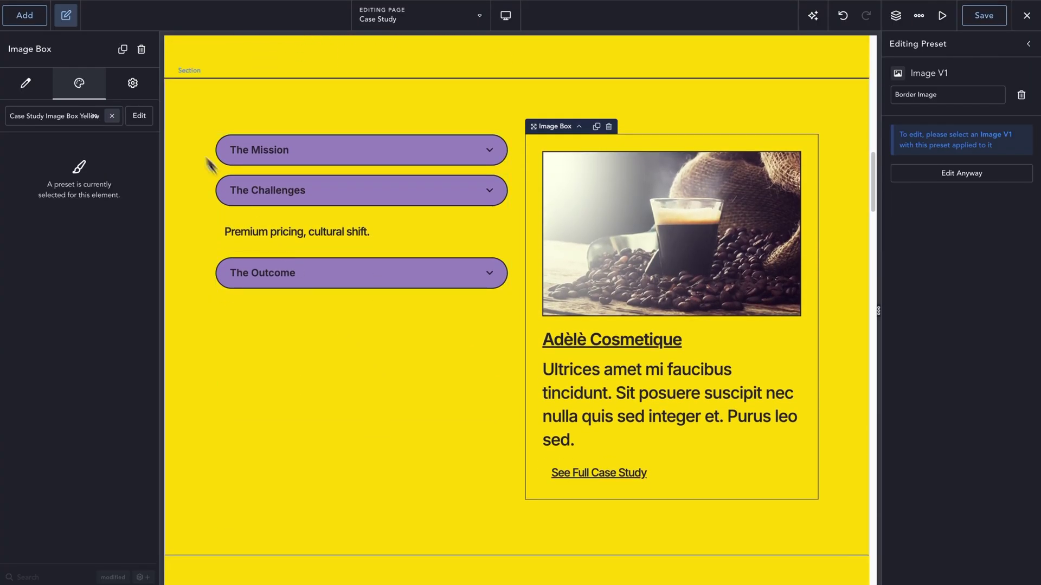
Set the Case Study Image Box Yellow preset's Container Content Position to centre
{"action": "left_click", "coordinate": [139, 116]}
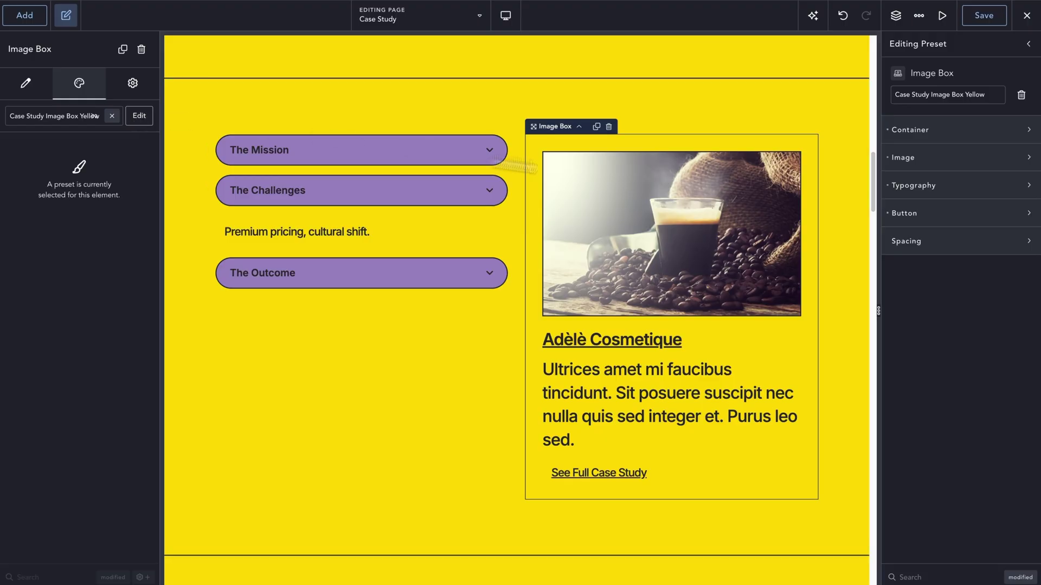
{"action": "left_click", "coordinate": [922, 131]}
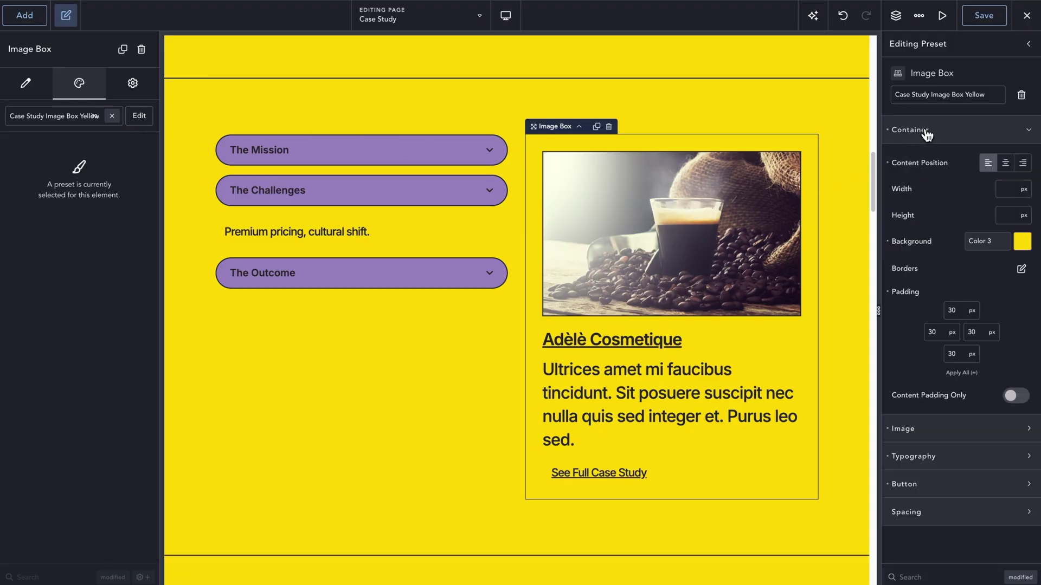
{"action": "left_click", "coordinate": [1005, 163]}
{"action": "scroll", "coordinate": [854, 288], "scroll_direction": "up", "scroll_amount": 2}
{"action": "scroll", "coordinate": [851, 287], "scroll_direction": "up", "scroll_amount": 5}
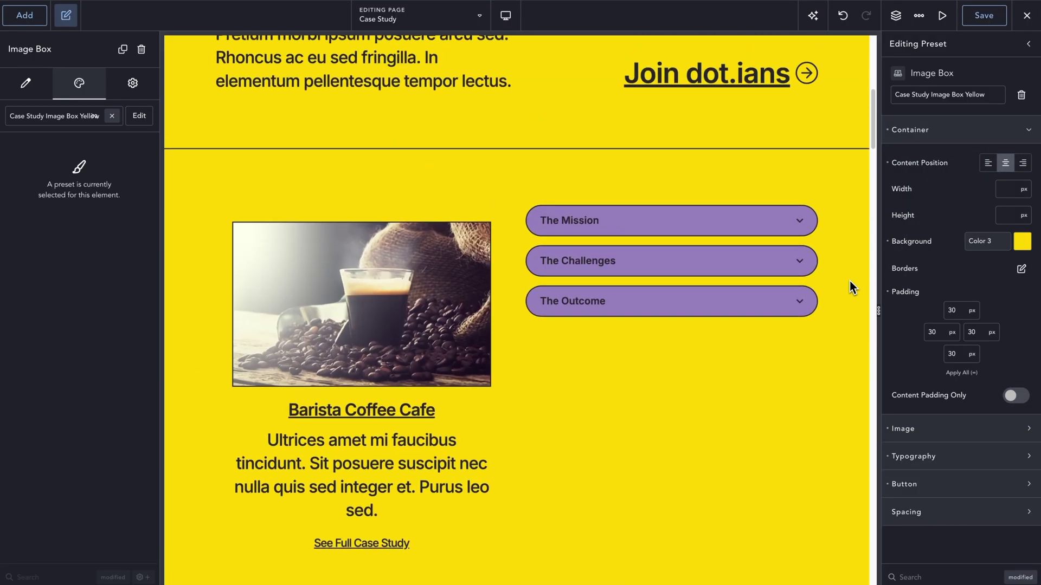
{"action": "scroll", "coordinate": [849, 288], "scroll_direction": "down", "scroll_amount": 2}
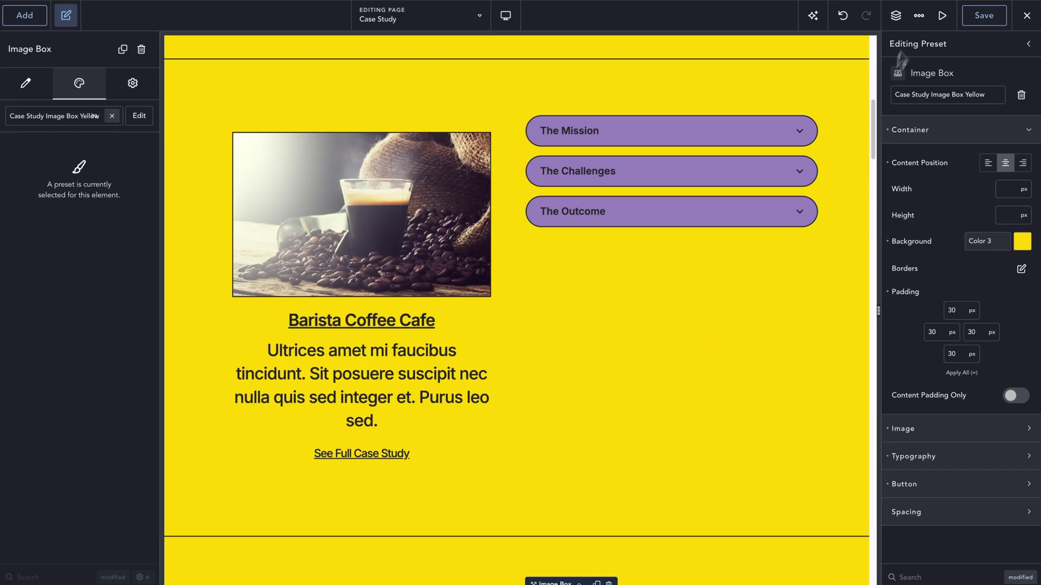
Preview the 3:22 pm design presets revision, then switch back to the current version
{"action": "left_click", "coordinate": [919, 16]}
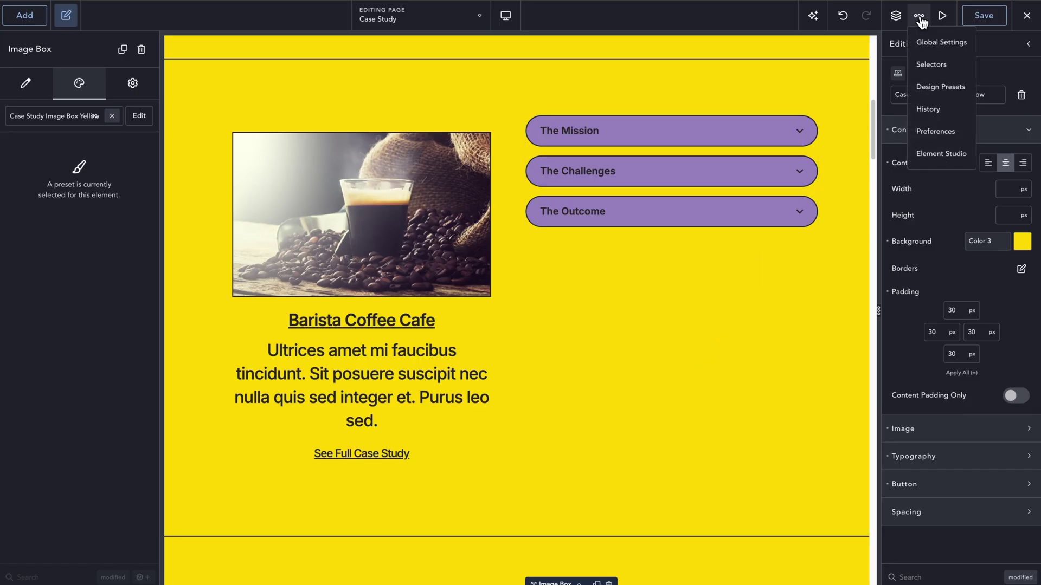
{"action": "left_click", "coordinate": [939, 87]}
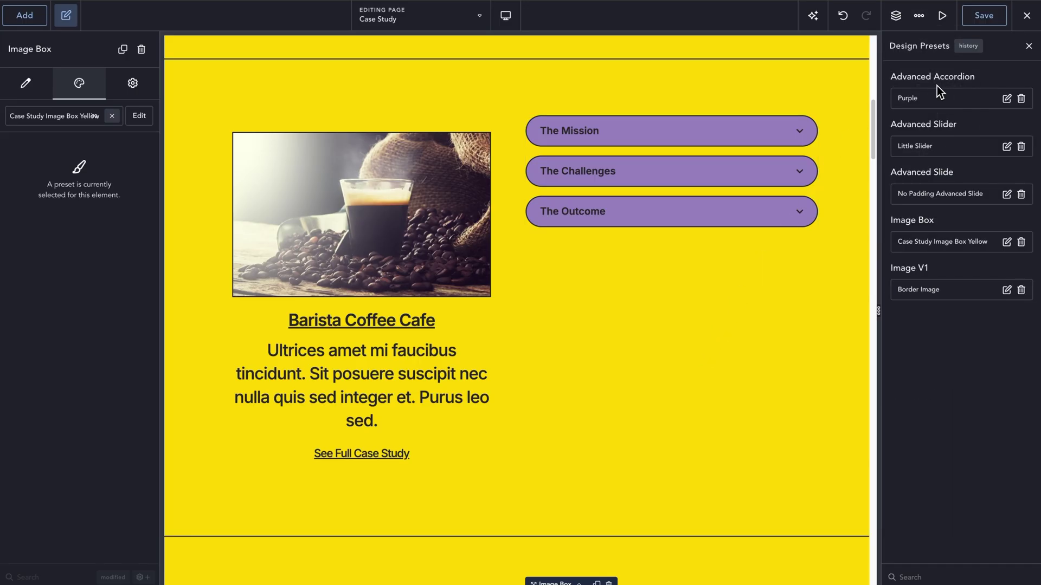
{"action": "left_click", "coordinate": [978, 48]}
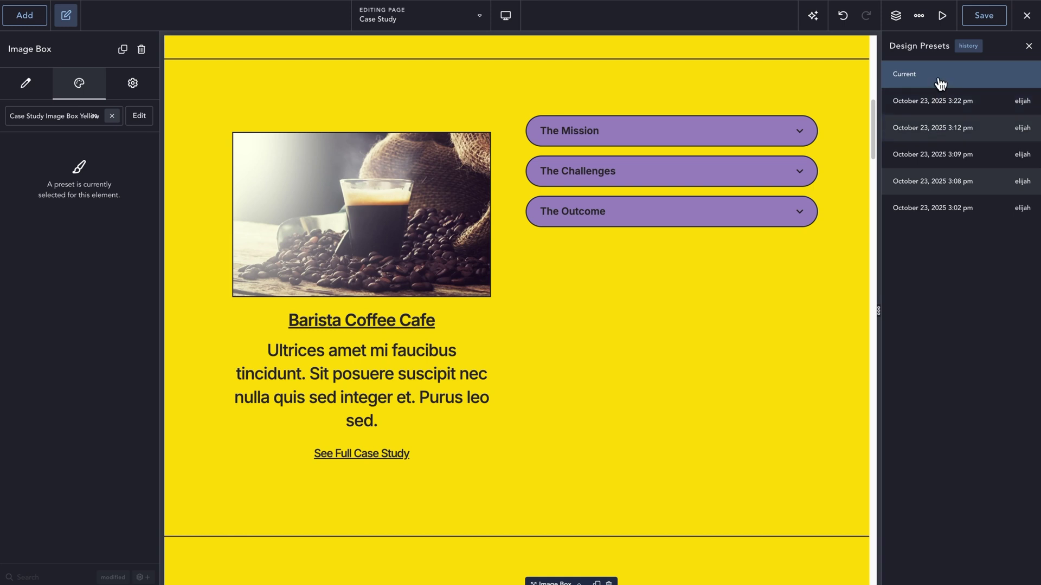
{"action": "left_click", "coordinate": [933, 101]}
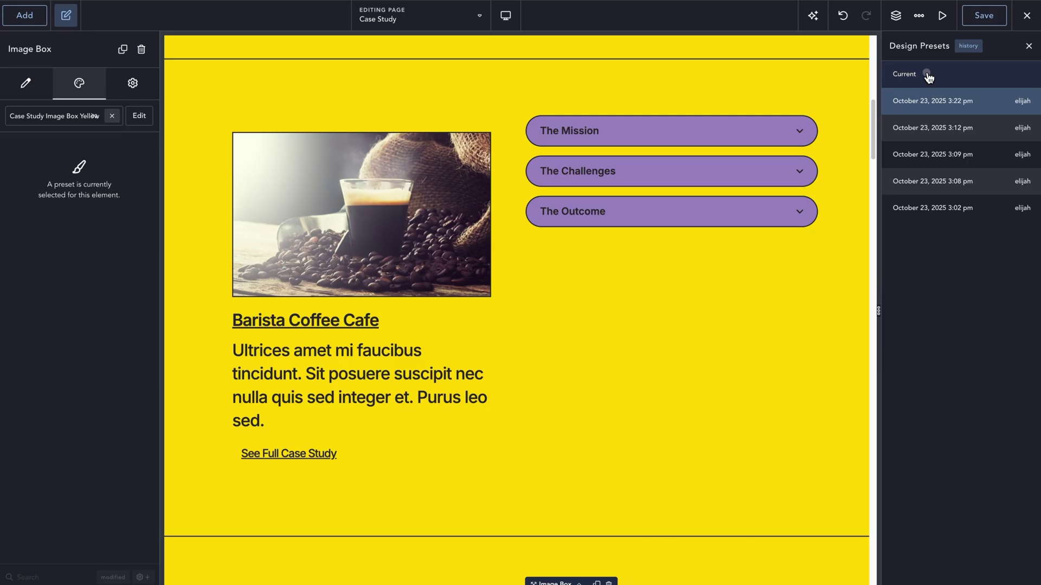
{"action": "left_click", "coordinate": [928, 76]}
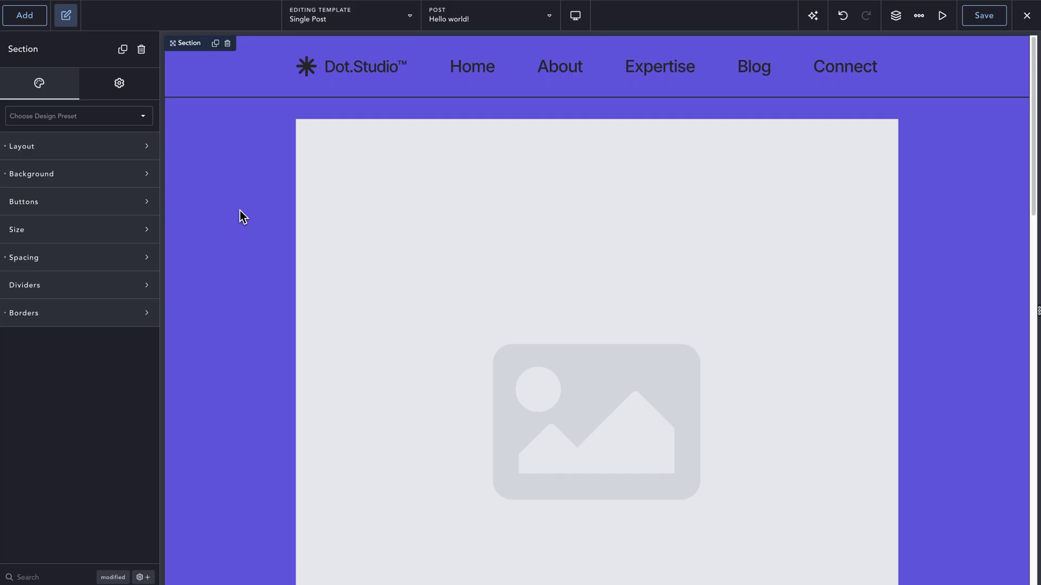
Bind the template's image element to the post's Featured Image dynamic data
{"action": "left_click", "coordinate": [410, 234]}
{"action": "mouse_move", "coordinate": [38, 117]}
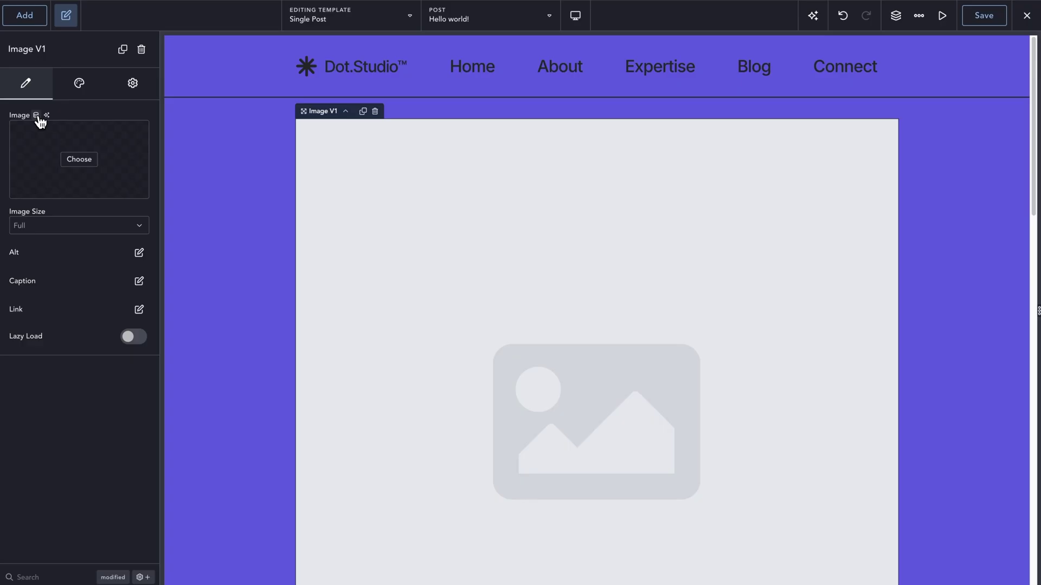
{"action": "left_click", "coordinate": [36, 116]}
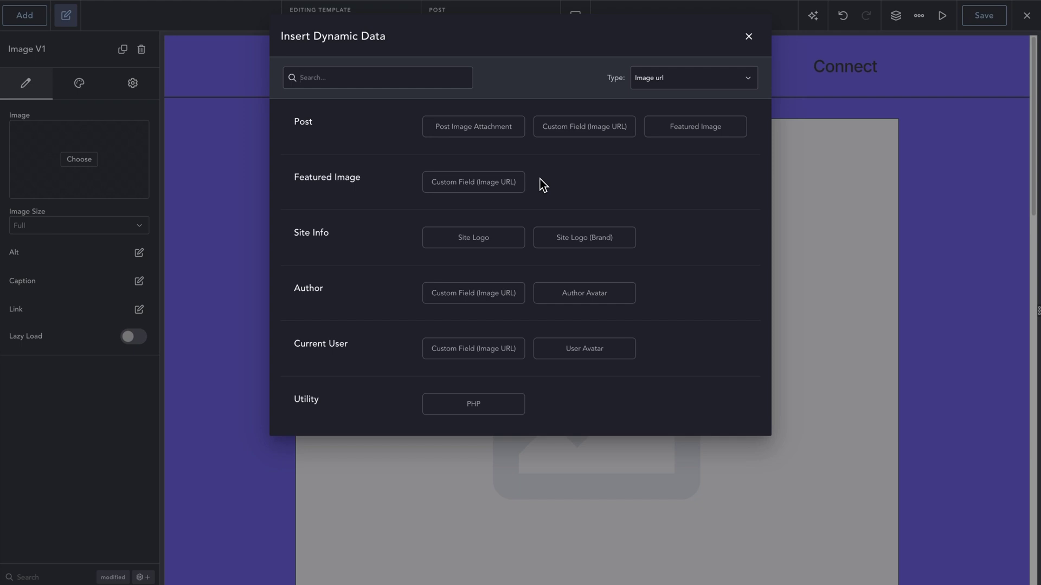
{"action": "key", "text": "Escape"}
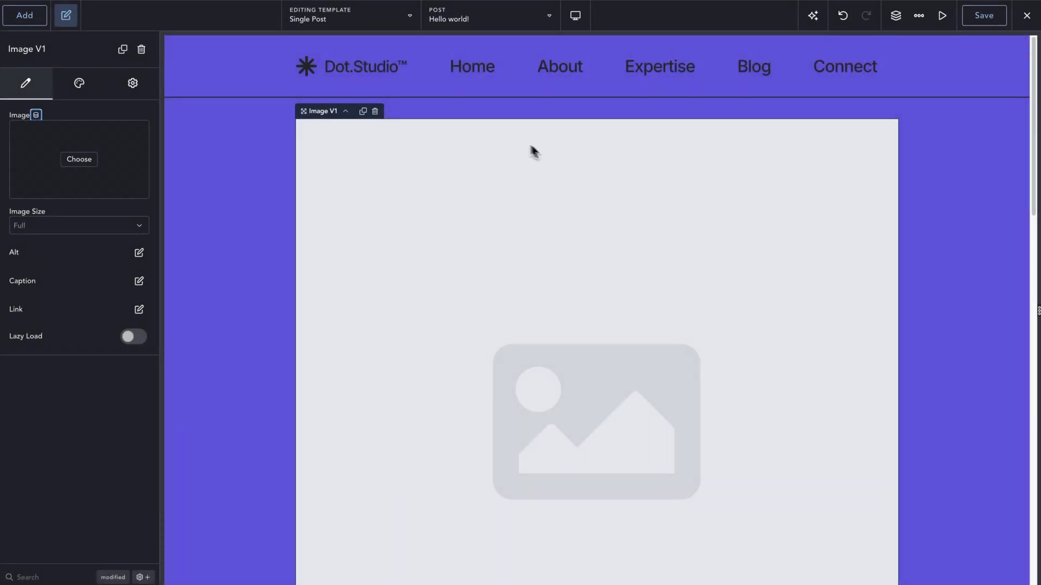
{"action": "left_click", "coordinate": [37, 115]}
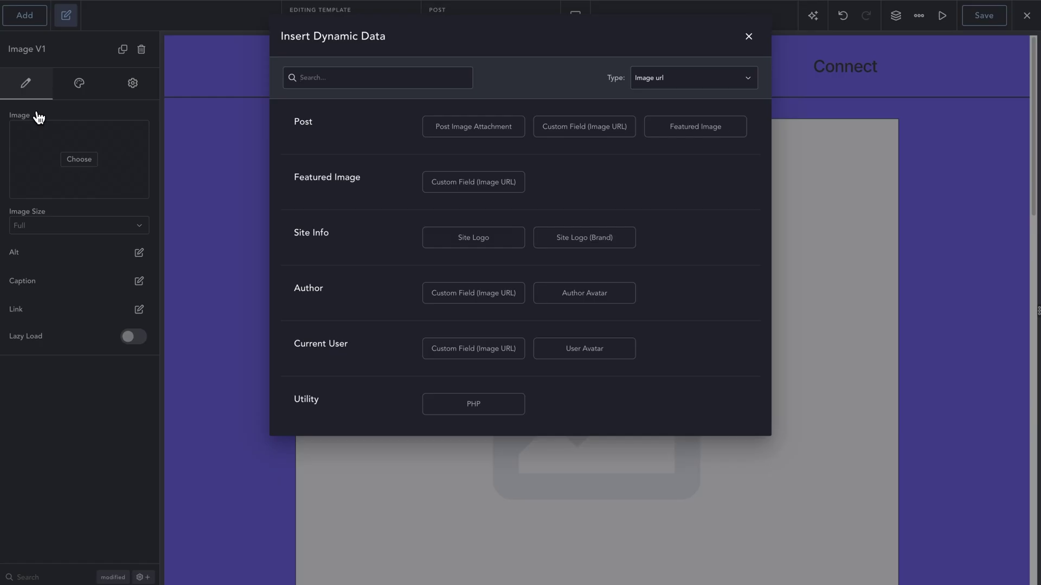
{"action": "type", "text": "featur"}
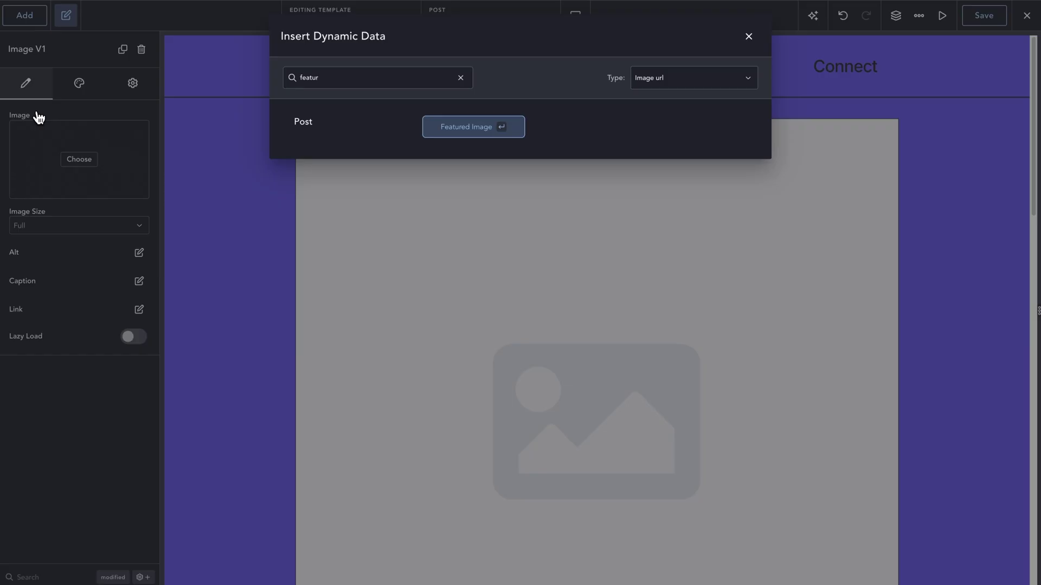
{"action": "key", "text": "Return"}
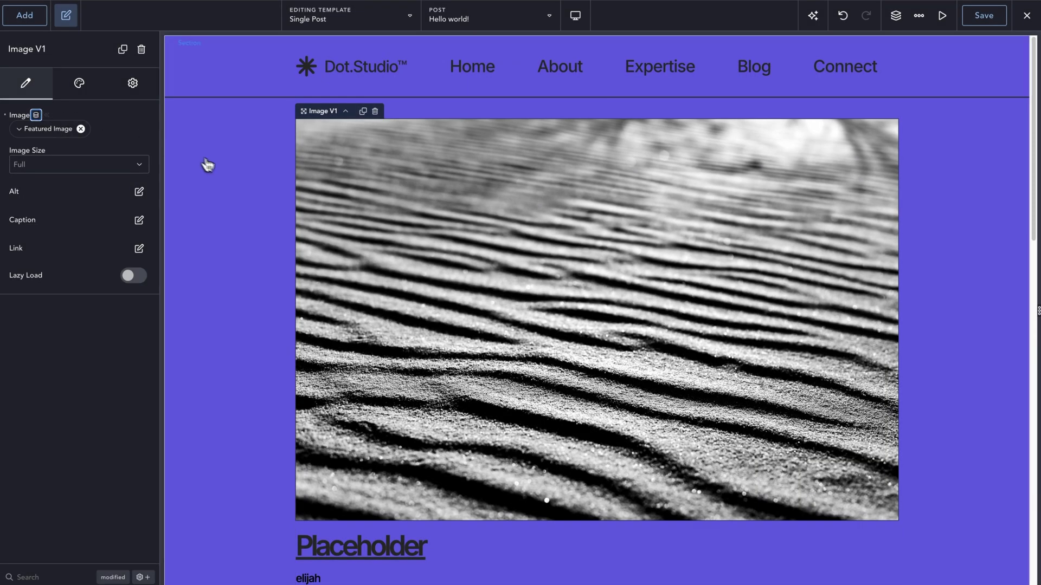
Replace the Placeholder heading text with Post Title dynamic data
{"action": "scroll", "coordinate": [219, 170], "scroll_direction": "down", "scroll_amount": 3}
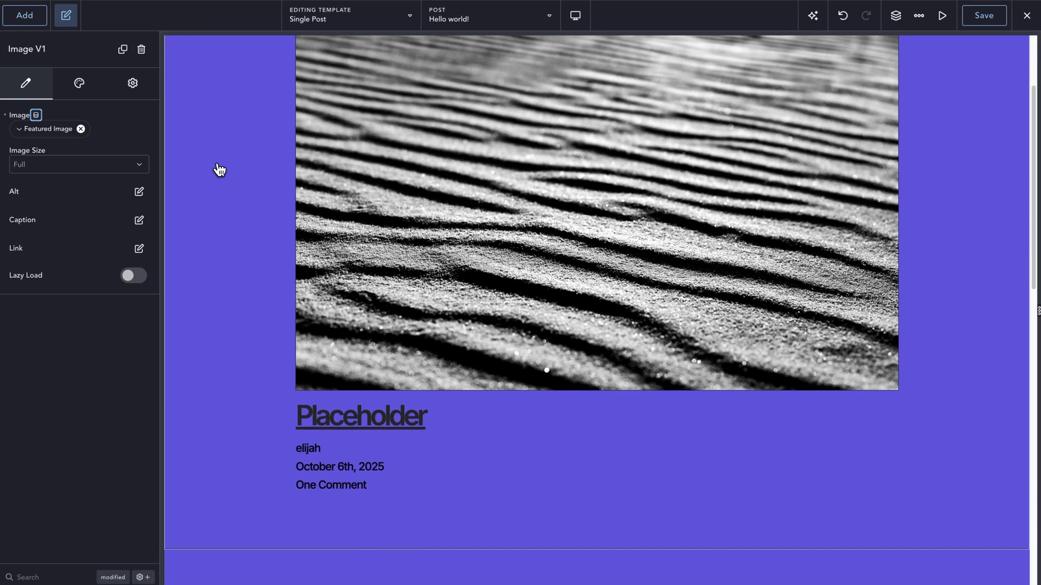
{"action": "left_click", "coordinate": [369, 369]}
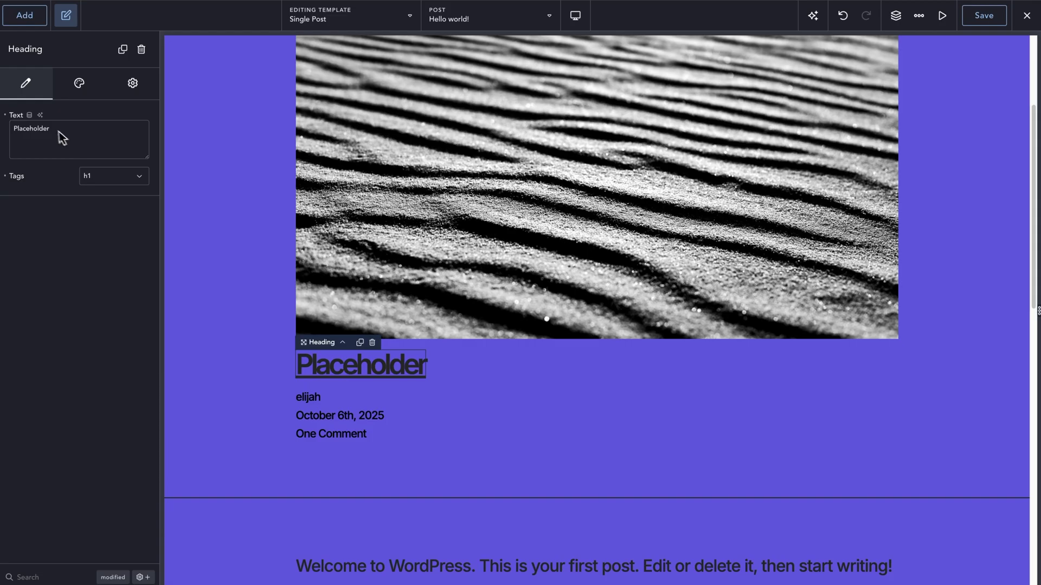
{"action": "left_click", "coordinate": [29, 115]}
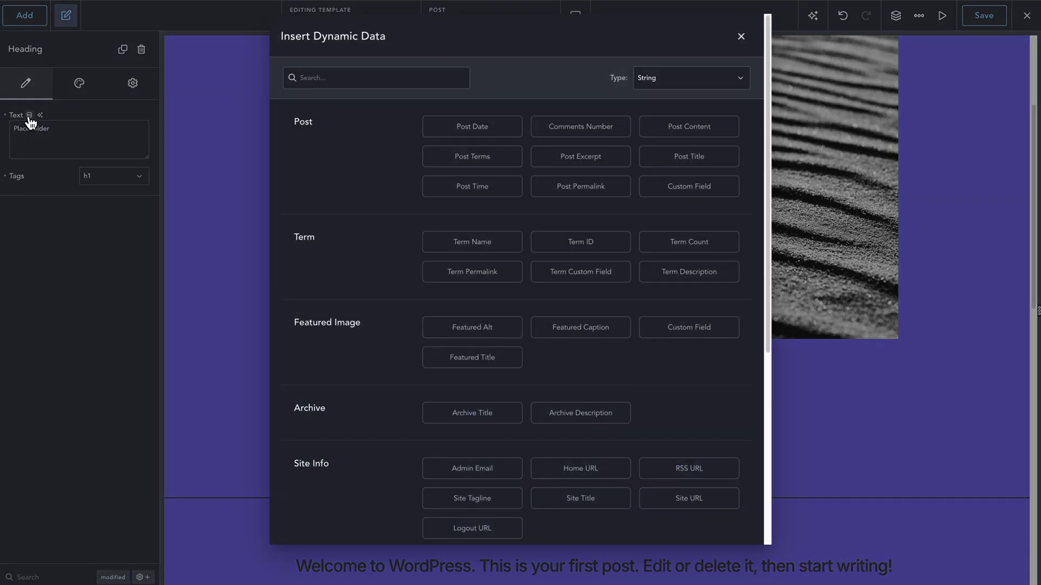
{"action": "type", "text": "title"}
{"action": "key", "text": "Return"}
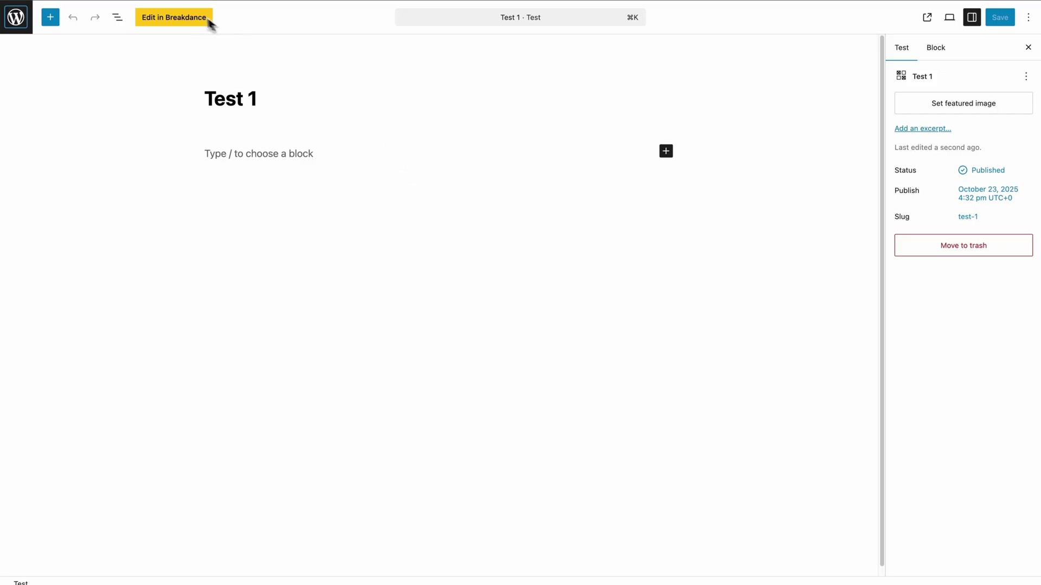
Open Test 1 in Breakdance and auto-fix the permalinks causing the 404 error
{"action": "left_click", "coordinate": [189, 21]}
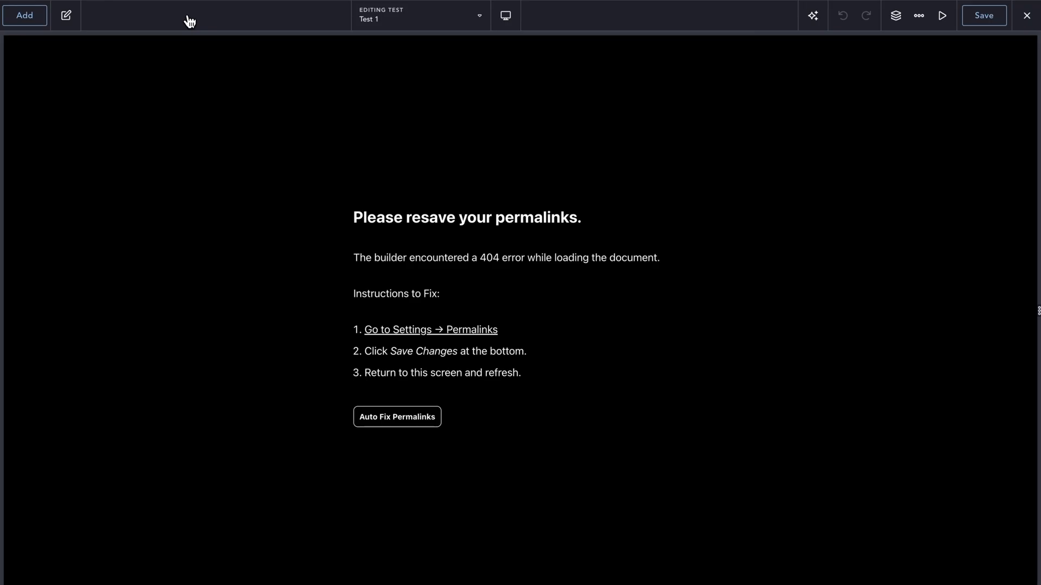
{"action": "left_click", "coordinate": [425, 426]}
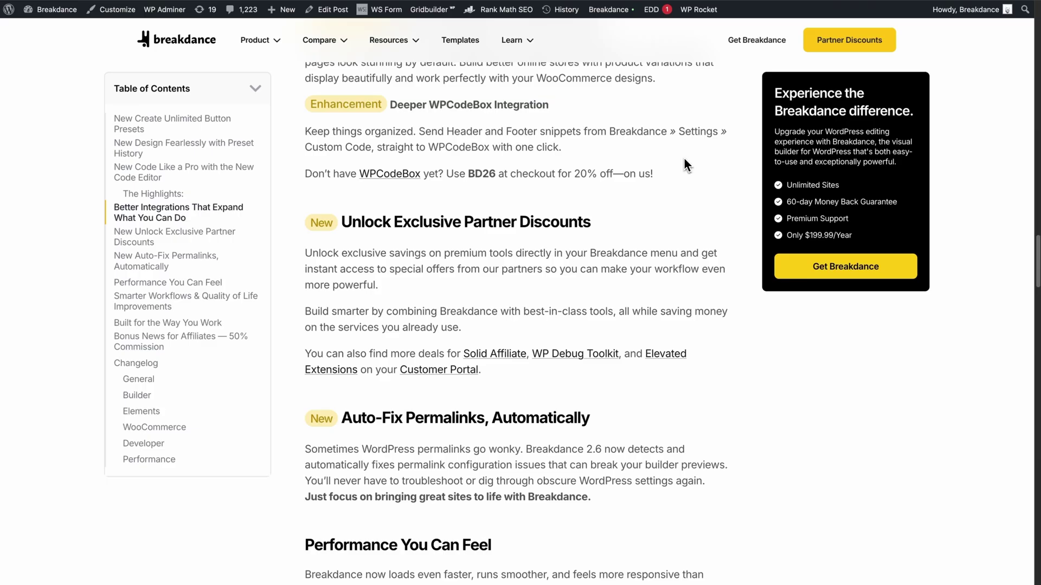
Scroll through the integration and partner-discount release notes
{"action": "scroll", "coordinate": [684, 157], "scroll_direction": "down", "scroll_amount": 8}
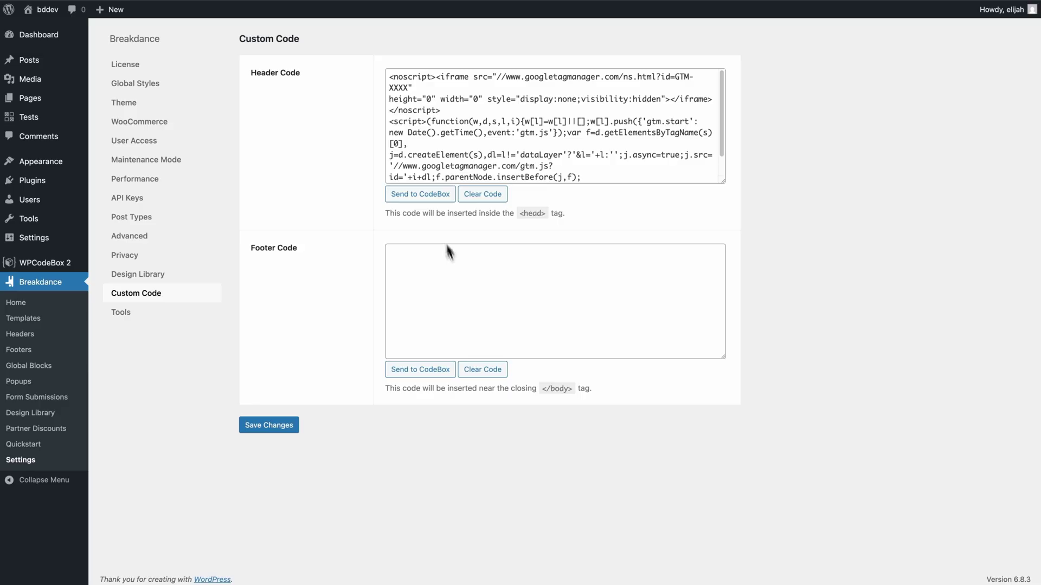
Send the GTM header code to WPCodeBox and open the resulting Breakdance Snippet
{"action": "left_click", "coordinate": [428, 197]}
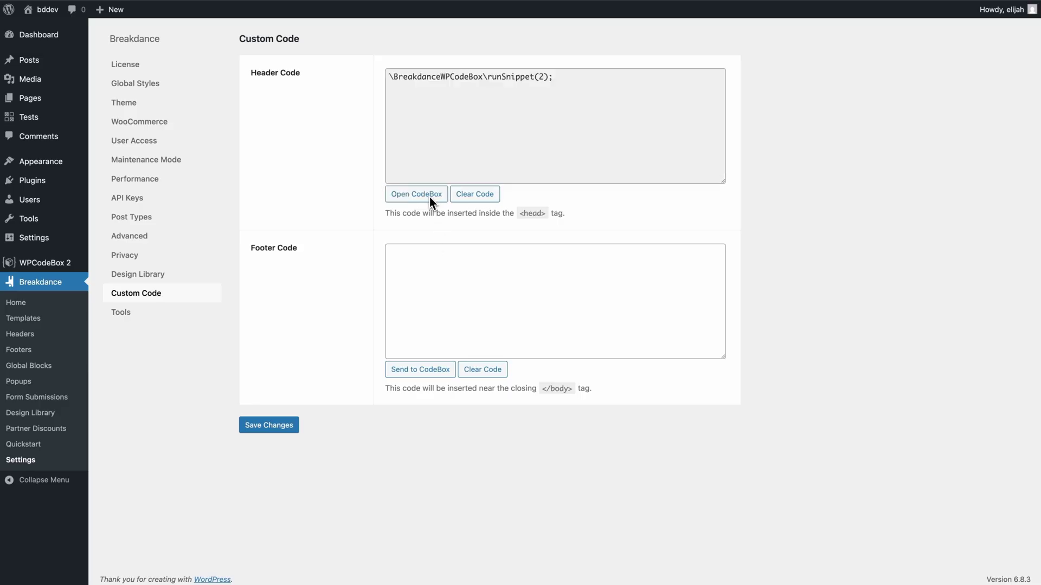
{"action": "left_click", "coordinate": [430, 195]}
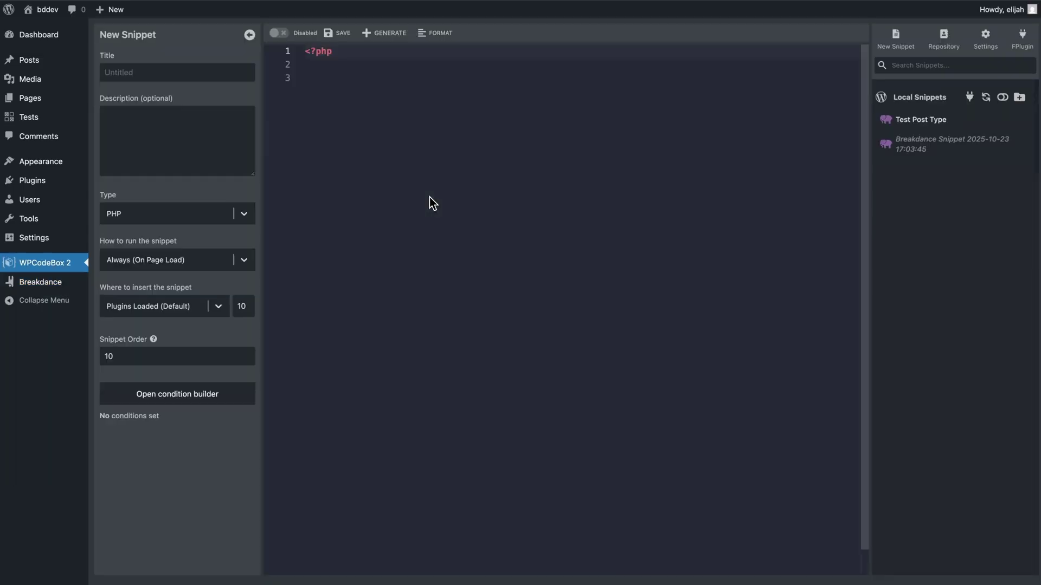
{"action": "left_click", "coordinate": [930, 148]}
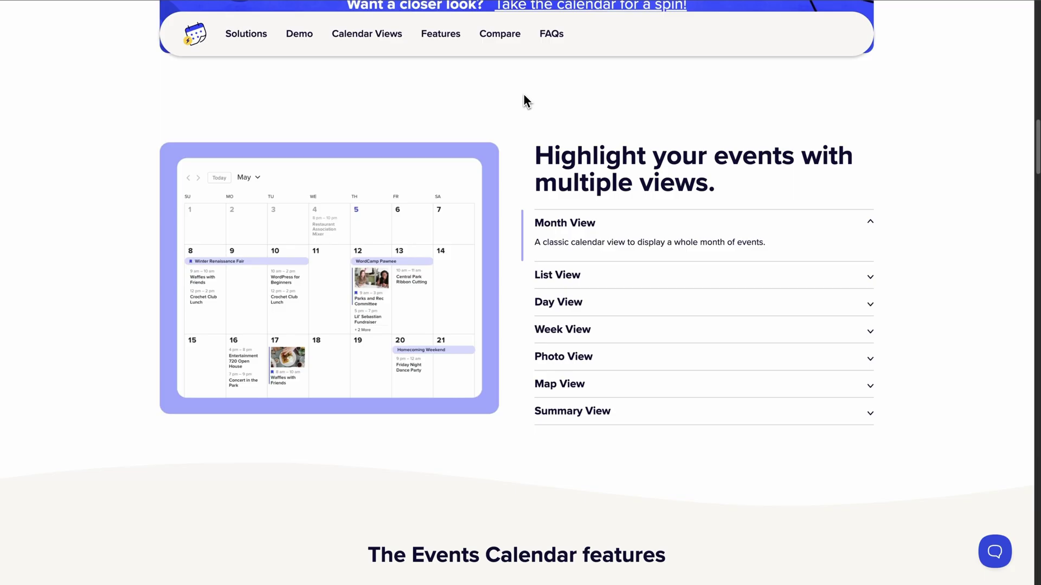
Expand the List, Day, Week and Photo View calendar examples in turn
{"action": "left_click", "coordinate": [611, 279]}
{"action": "left_click", "coordinate": [599, 302]}
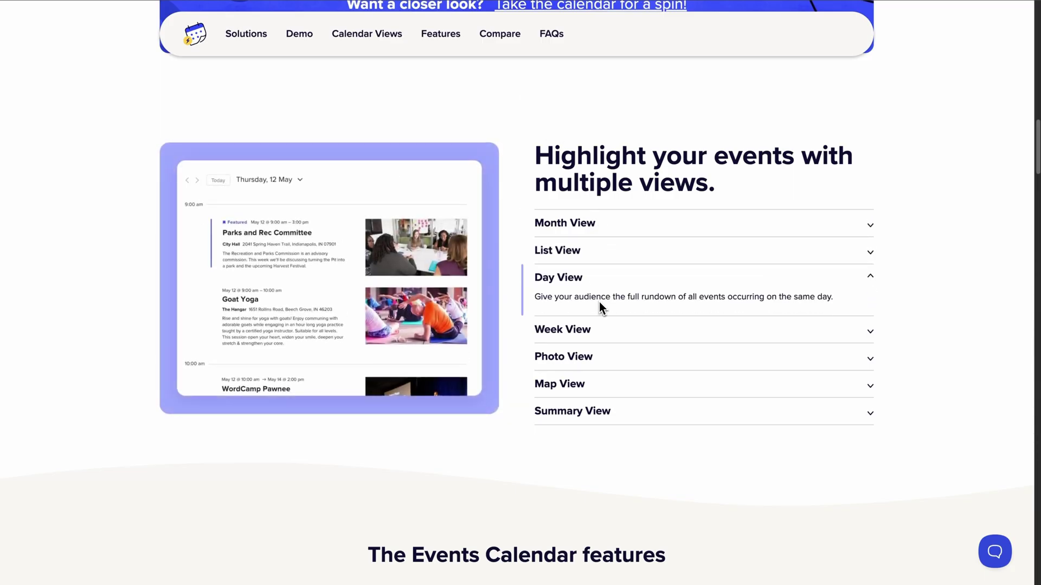
{"action": "left_click", "coordinate": [589, 330]}
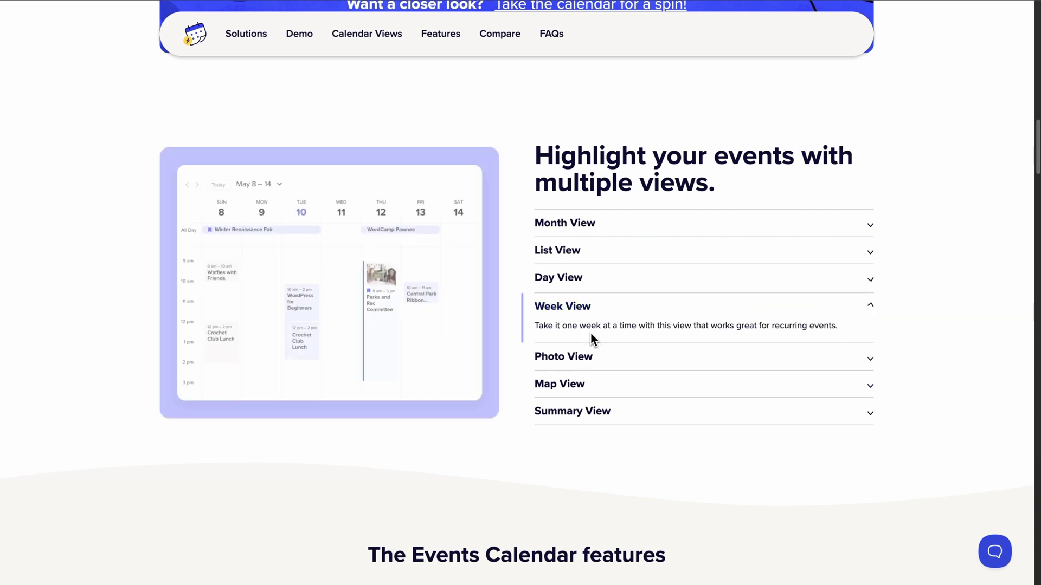
{"action": "left_click", "coordinate": [594, 362]}
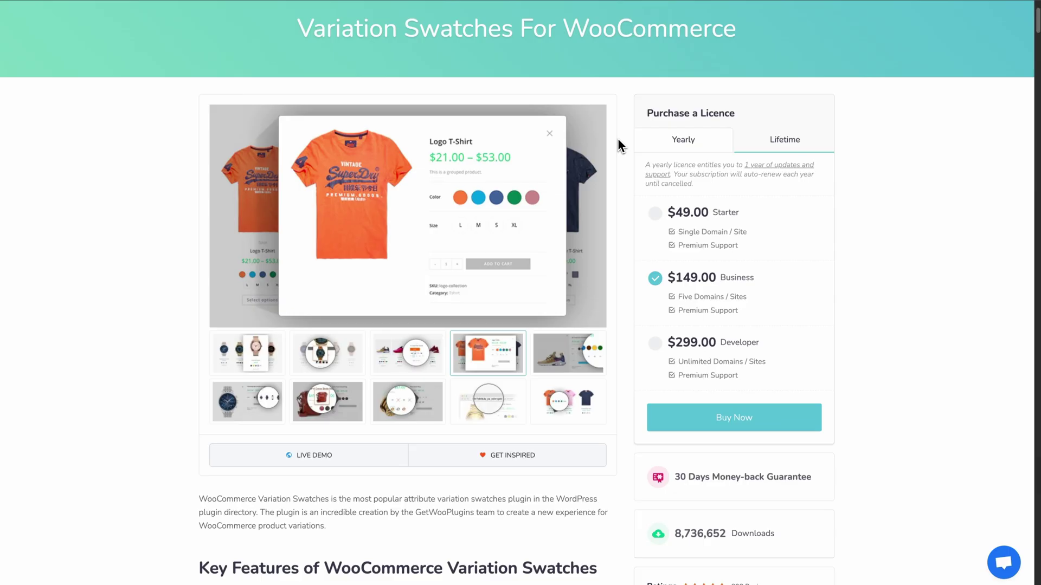
Switch the Variation Swatches gallery from the sneakers to the Time Teller watch slide
{"action": "left_click", "coordinate": [417, 343]}
{"action": "left_click", "coordinate": [342, 355]}
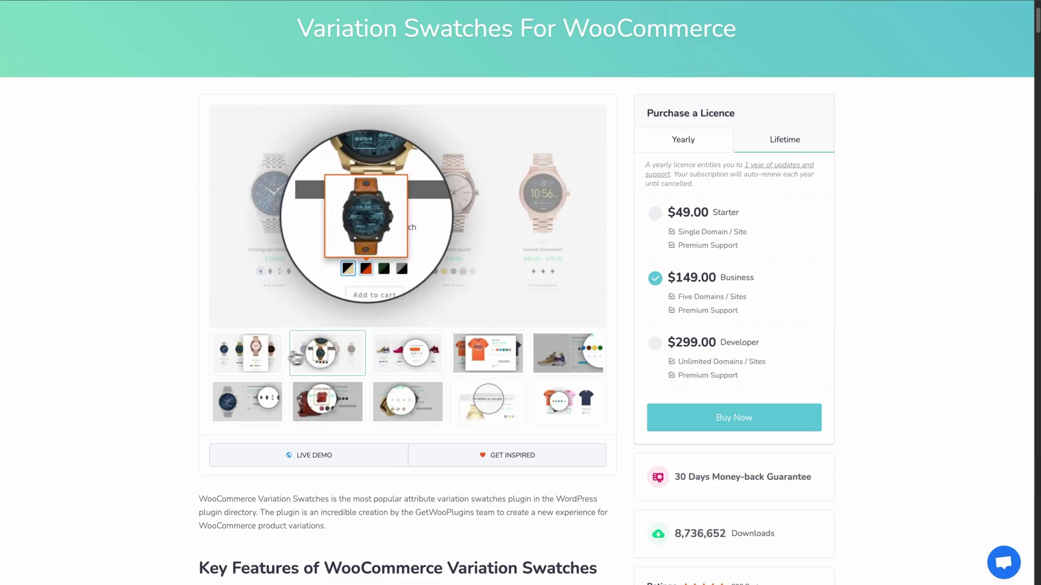
{"action": "left_click", "coordinate": [271, 359]}
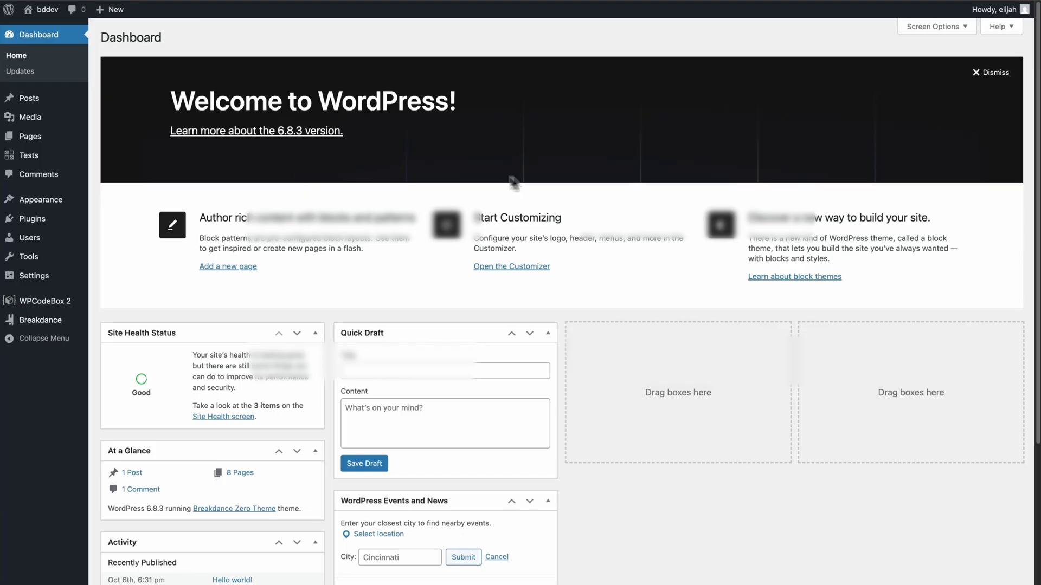
Open Partner Discounts from the Breakdance admin sidebar flyout
{"action": "mouse_move", "coordinate": [65, 326]}
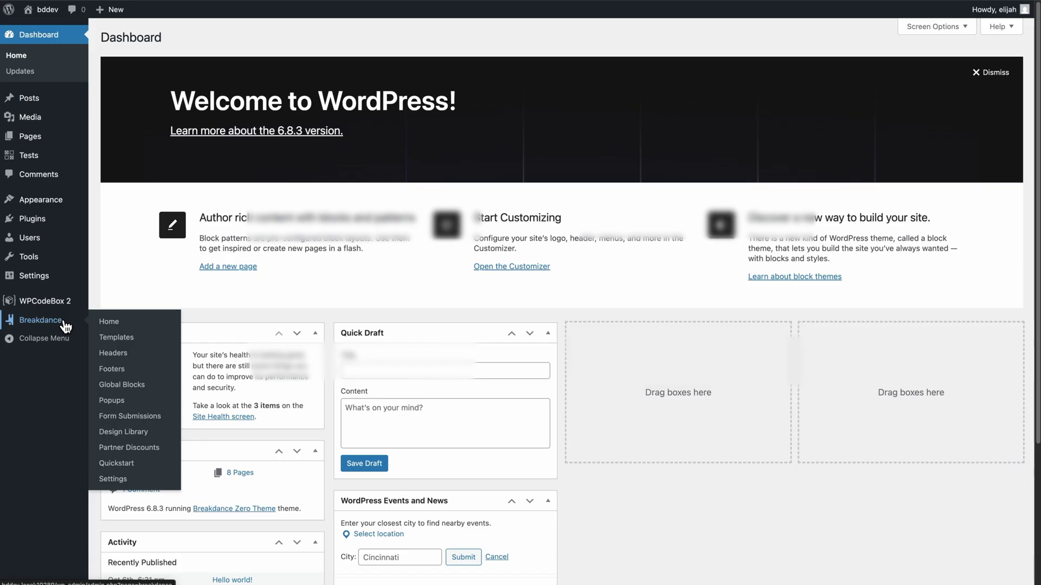
{"action": "left_click", "coordinate": [162, 452]}
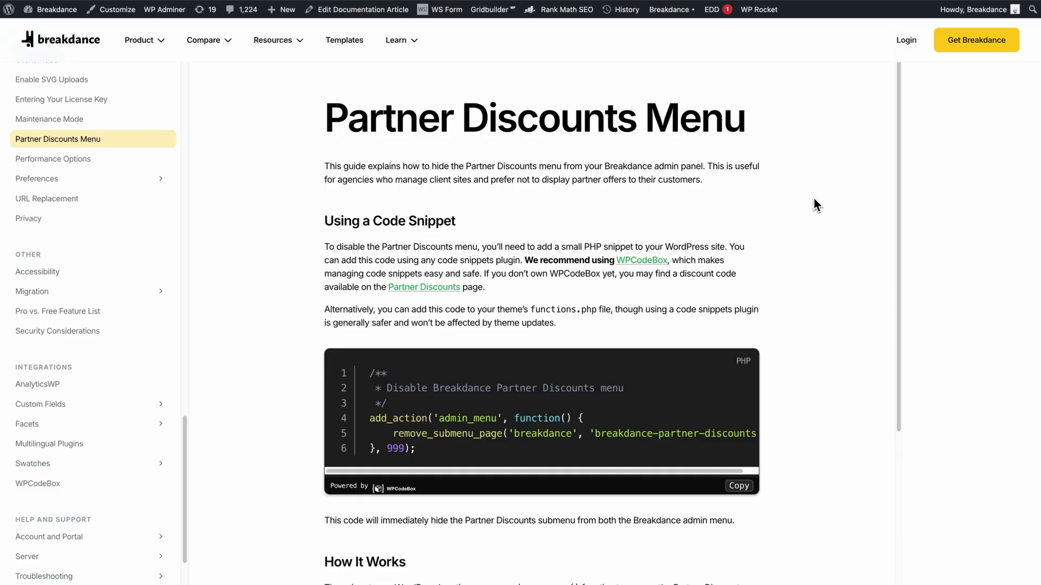
Scroll the Partner Discounts Menu article down to its remove_submenu_page() snippet
{"action": "scroll", "coordinate": [814, 205], "scroll_direction": "down", "scroll_amount": 1}
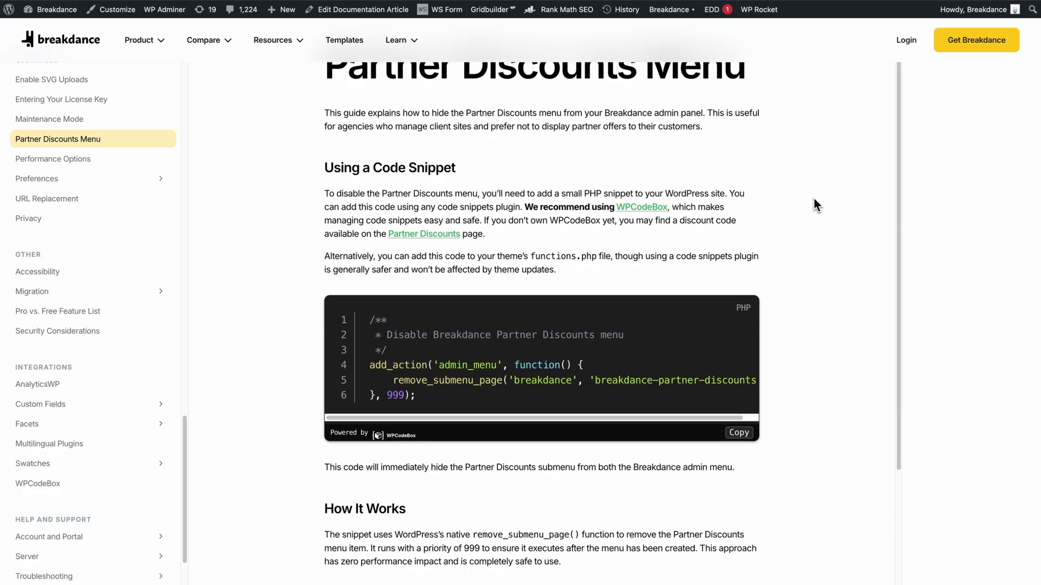